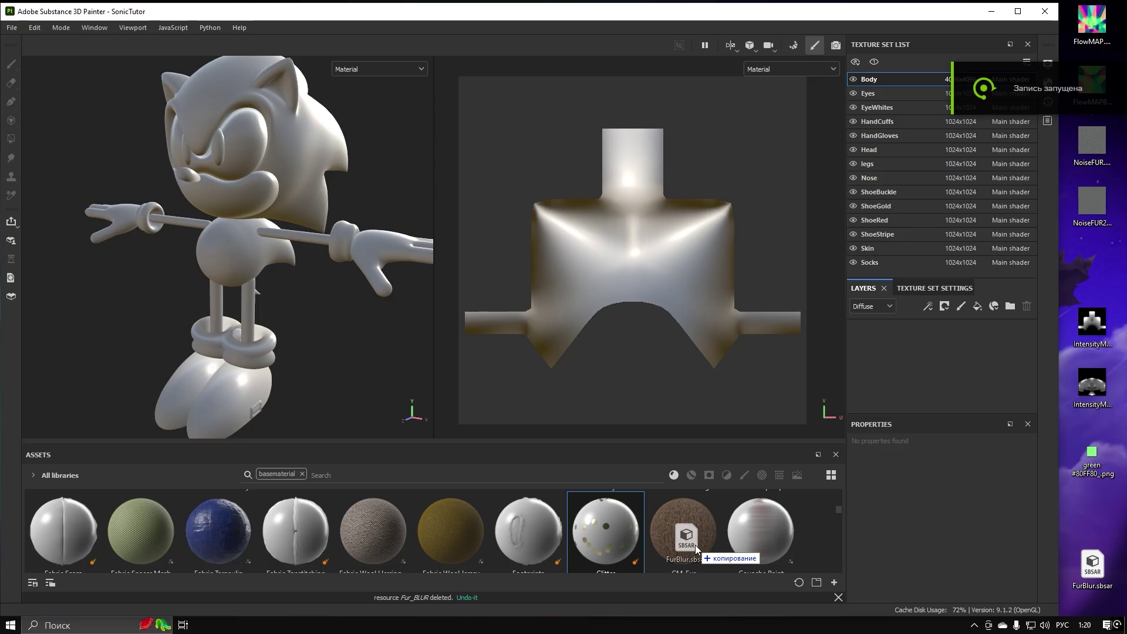
# Import FurBlur.sbsar into the asset library and make the Body texture set active
pyautogui.click(613, 477)
pyautogui.moveTo(637, 522)
pyautogui.mouseDown()
pyautogui.moveTo(805, 485)
pyautogui.moveTo(908, 361)
pyautogui.moveTo(621, 530)
pyautogui.mouseUp()
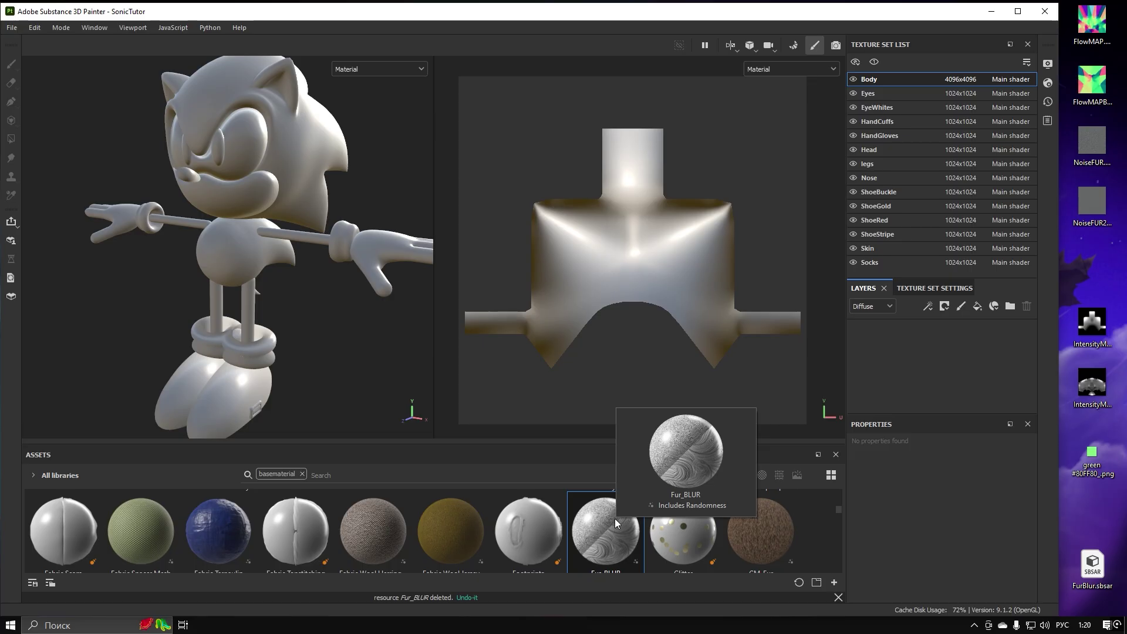
pyautogui.click(878, 95)
pyautogui.click(878, 150)
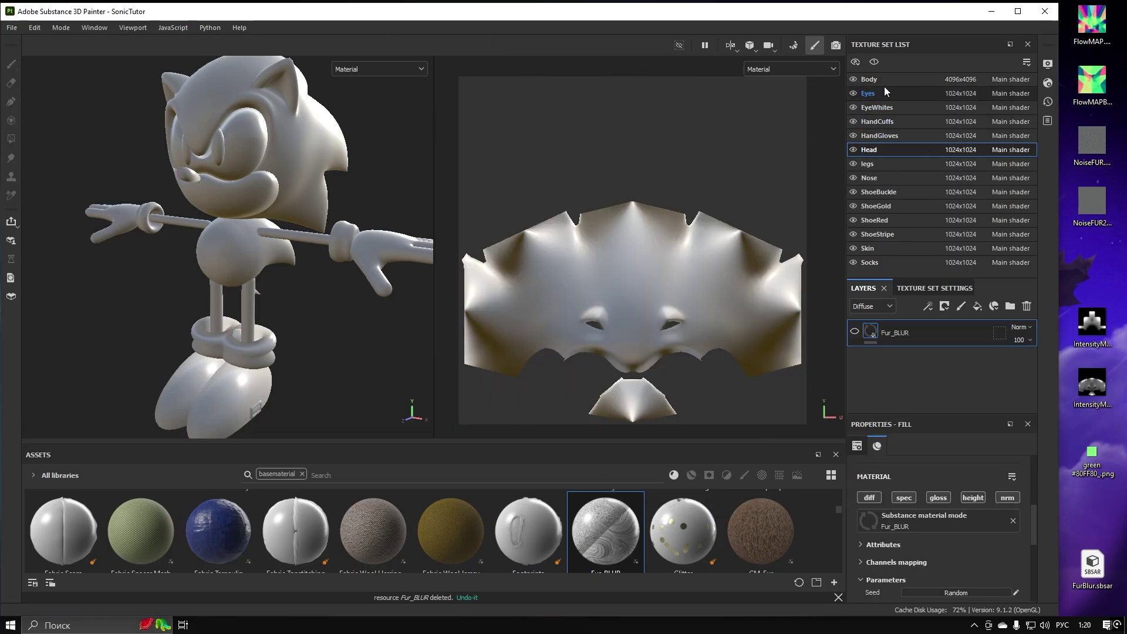
pyautogui.click(882, 80)
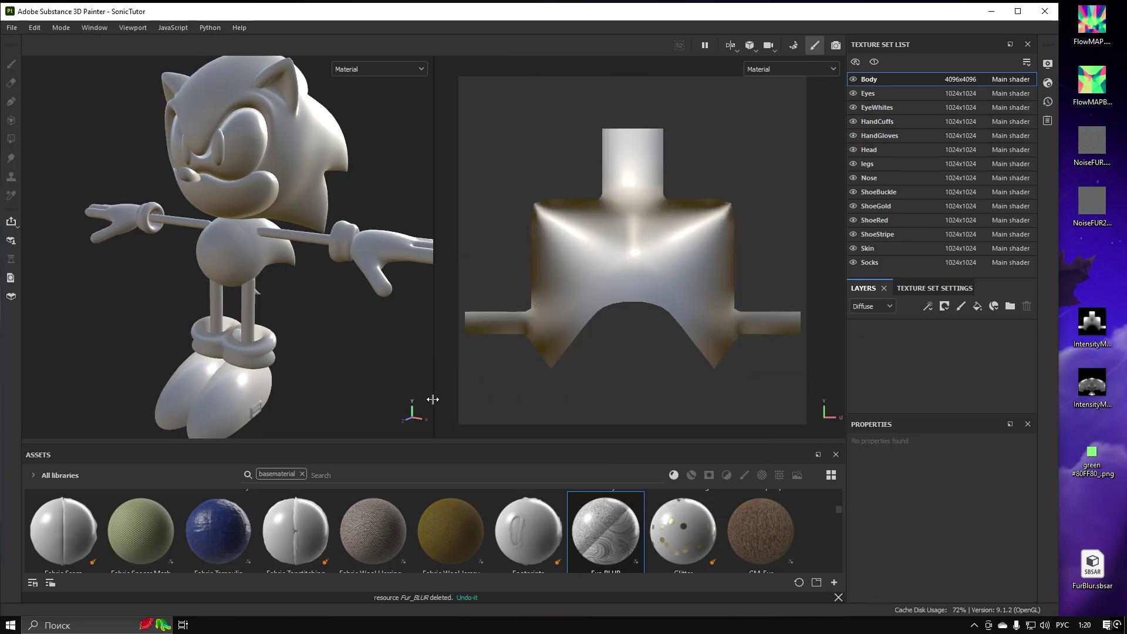
# Add the Fur_BLUR material as a fill layer on the Body texture set and enlarge the area showing its properties
pyautogui.moveTo(590, 547); pyautogui.dragTo(887, 405)
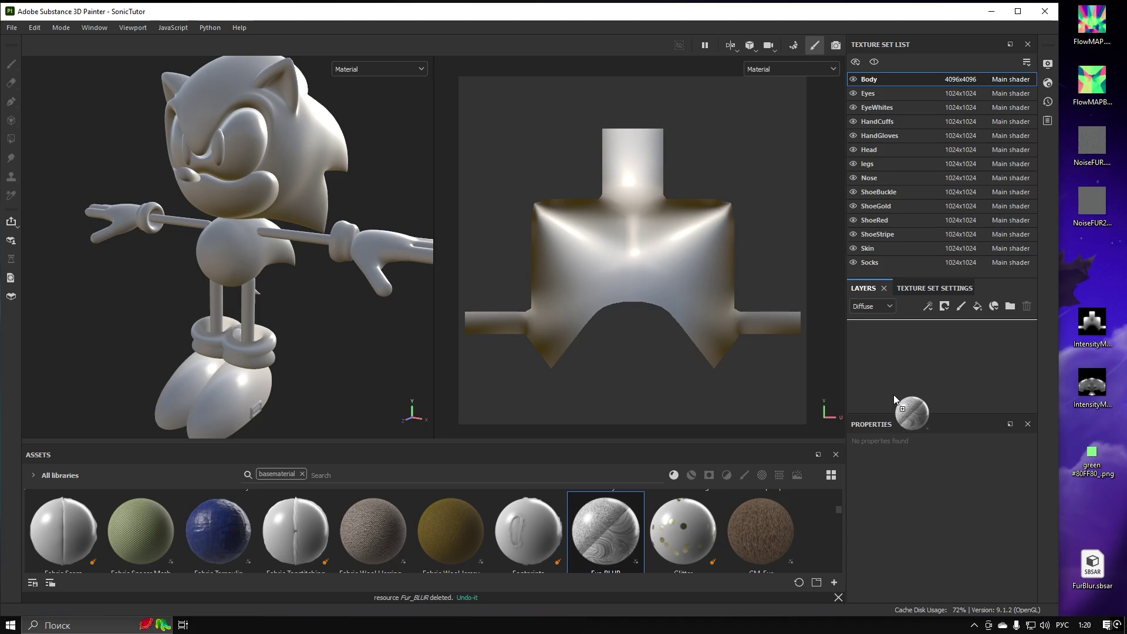
pyautogui.moveTo(917, 339); pyautogui.dragTo(916, 340)
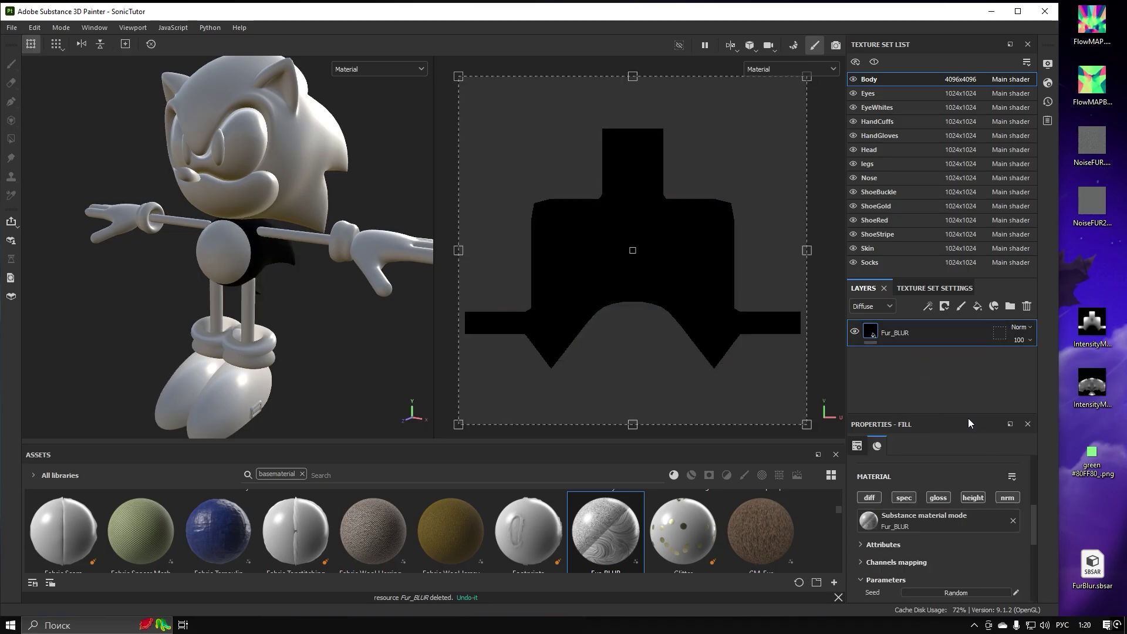
pyautogui.moveTo(962, 413); pyautogui.dragTo(962, 240)
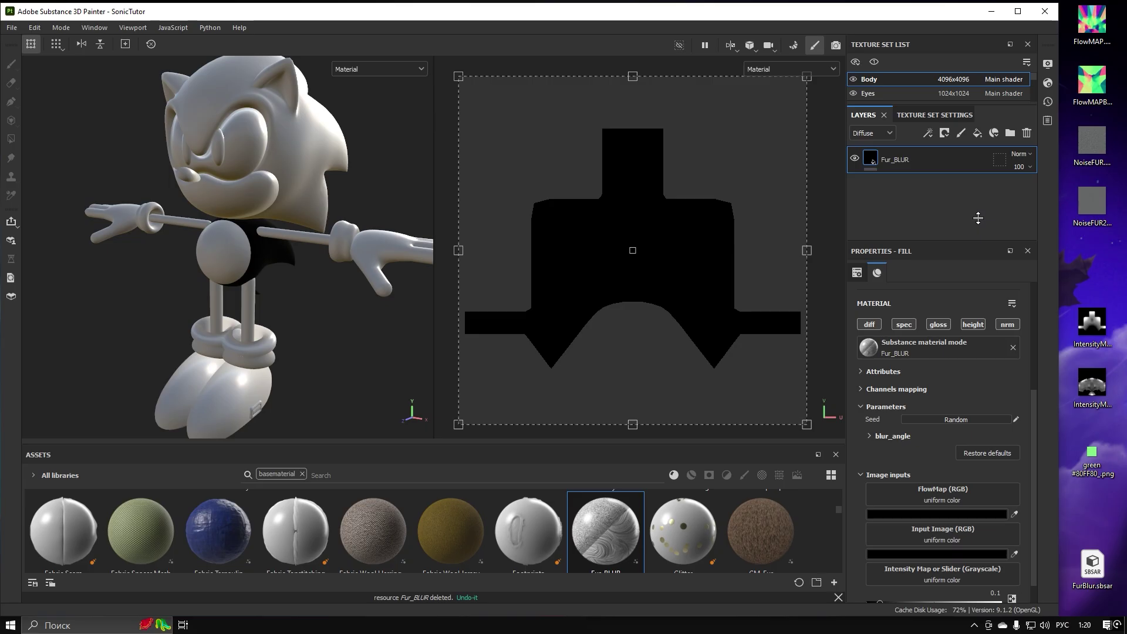
pyautogui.scroll(-1, 1031, 411)
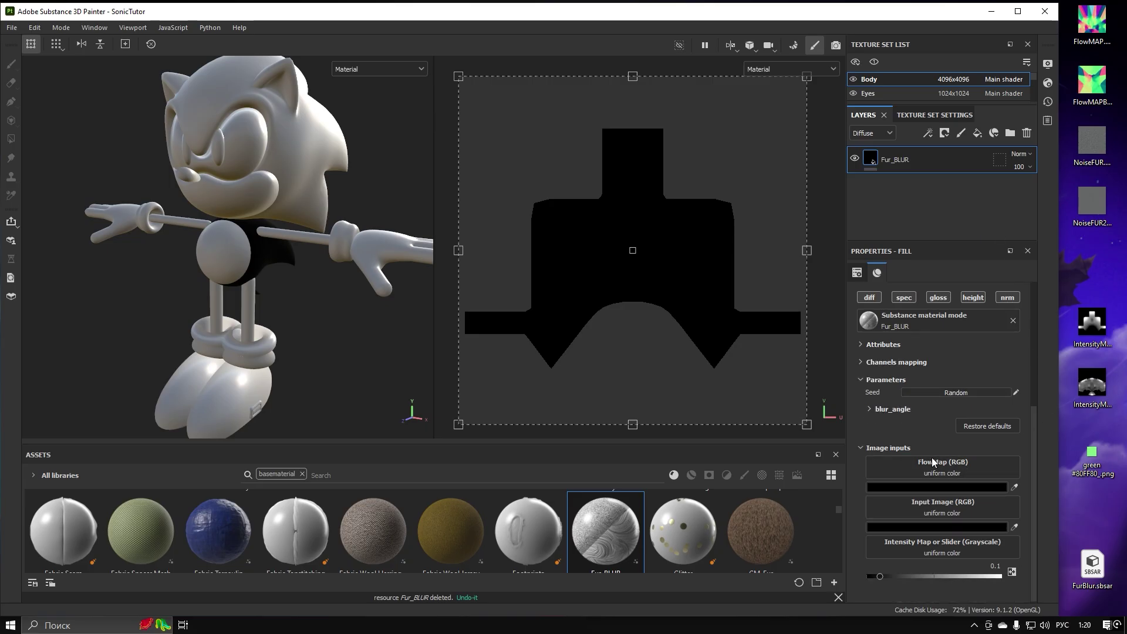
# Assign FlowMAPBody to the FlowMap input and NoiseFUR2 to the Input Image of Fur_BLUR, and inspect the fur on the body
pyautogui.moveTo(1091, 26); pyautogui.dragTo(962, 467)
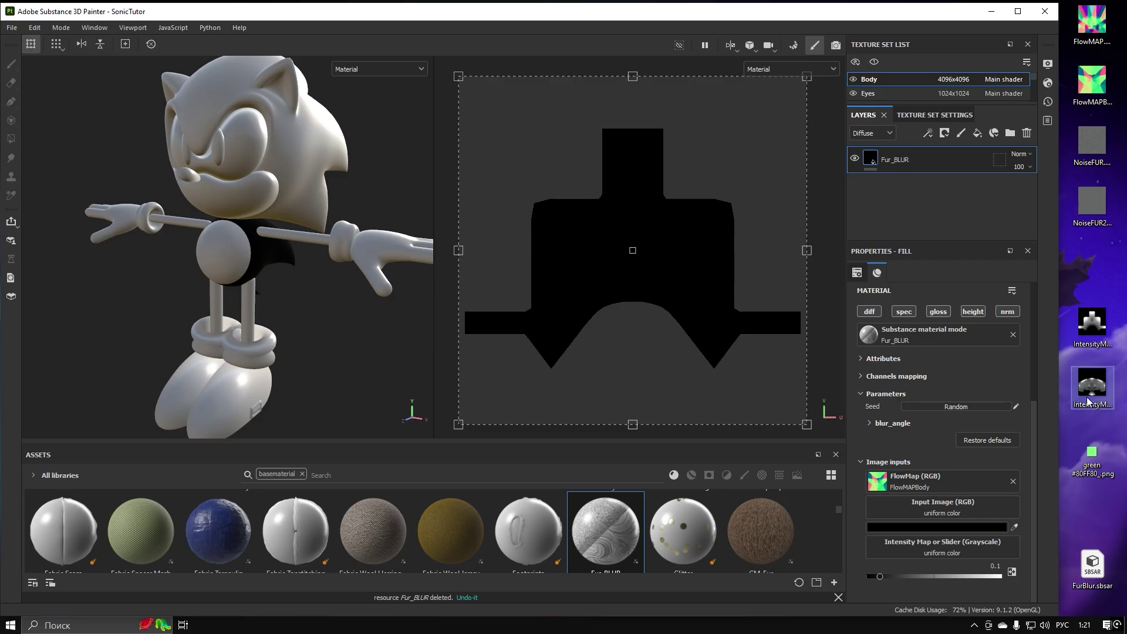
pyautogui.moveTo(1092, 202); pyautogui.dragTo(977, 502)
pyautogui.scroll(2, 264, 254)
pyautogui.scroll(4, 264, 253)
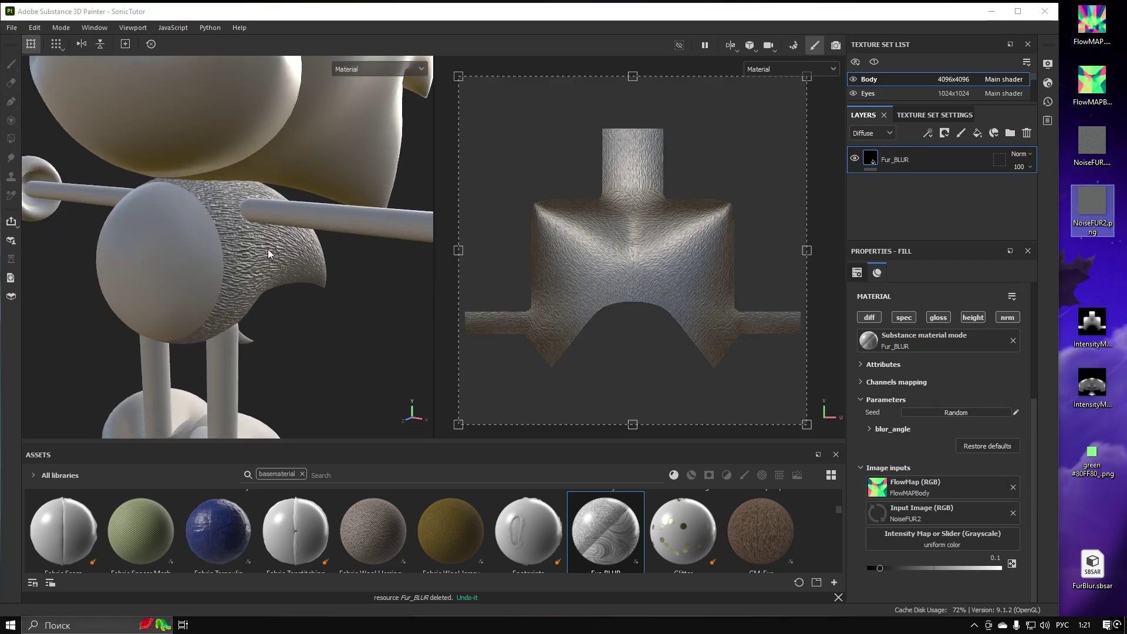
pyautogui.scroll(4, 186, 273)
pyautogui.keyDown('alt'); pyautogui.moveTo(186, 273); pyautogui.dragTo(287, 317); pyautogui.keyUp('alt')
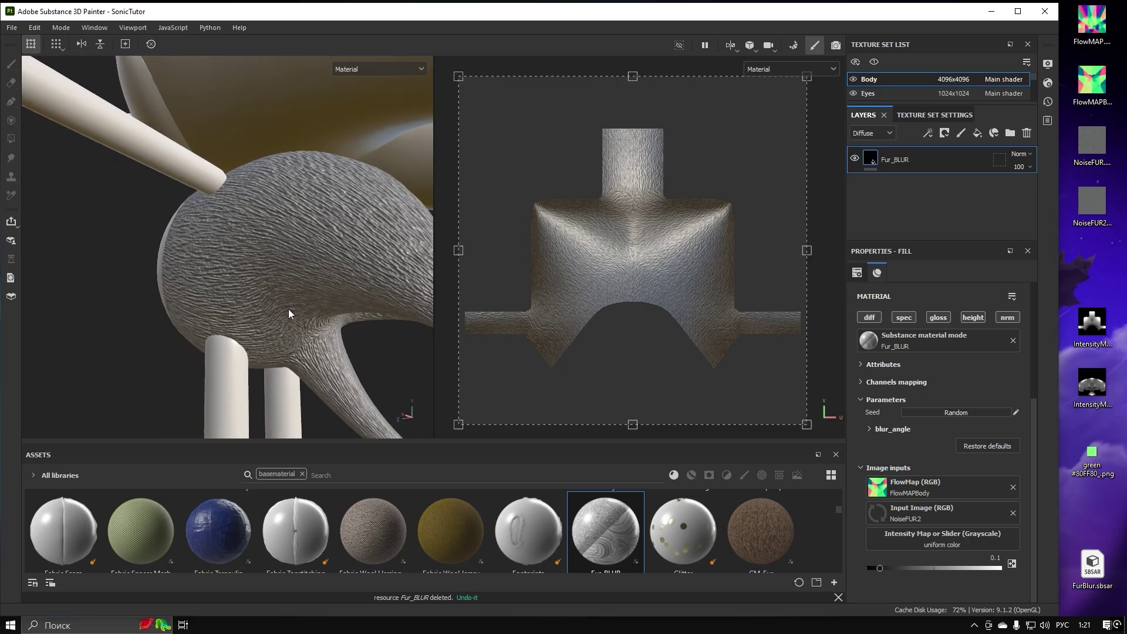
# Clear the FlowMap input of Fur_BLUR and assign FlowMAPBody to it again
pyautogui.click(1012, 487)
pyautogui.keyDown('alt'); pyautogui.moveTo(287, 300); pyautogui.dragTo(357, 296); pyautogui.keyUp('alt')
pyautogui.moveTo(1091, 82); pyautogui.dragTo(953, 481)
pyautogui.keyDown('alt'); pyautogui.moveTo(259, 224); pyautogui.dragTo(298, 269); pyautogui.keyUp('alt')
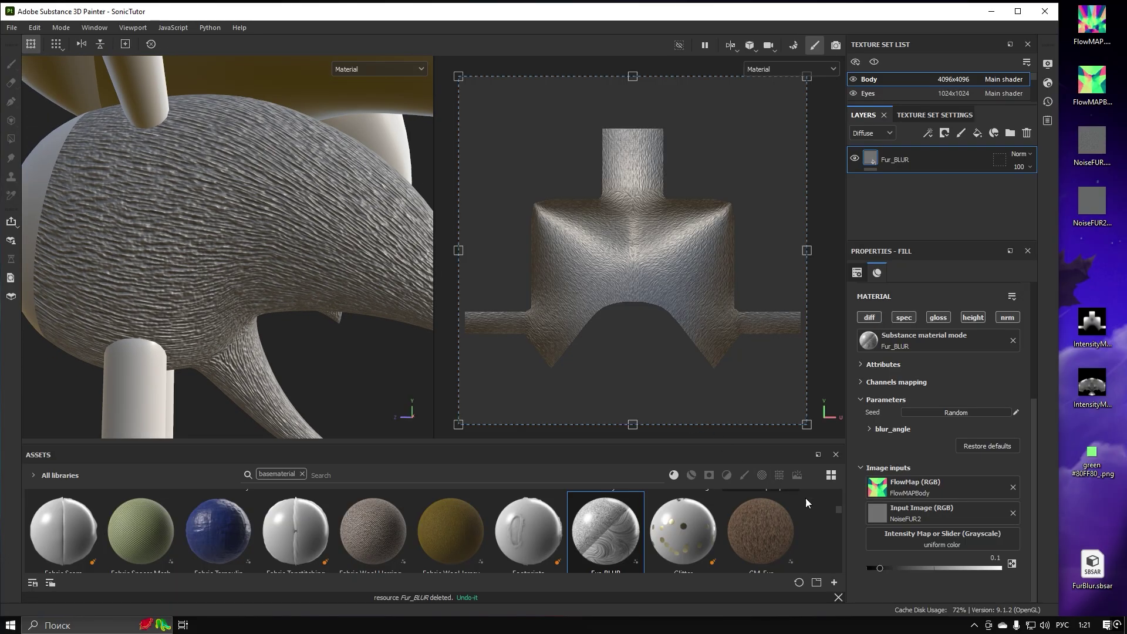
# Set the intensity value of Fur_BLUR to 0.2 and view the fur from the character's back
pyautogui.moveTo(879, 568)
pyautogui.mouseDown()
pyautogui.moveTo(980, 568)
pyautogui.moveTo(870, 565)
pyautogui.moveTo(950, 572)
pyautogui.moveTo(885, 572)
pyautogui.mouseUp()
pyautogui.click(997, 558)
pyautogui.moveTo(999, 558); pyautogui.dragTo(1017, 558)
pyautogui.press('BackSpace')
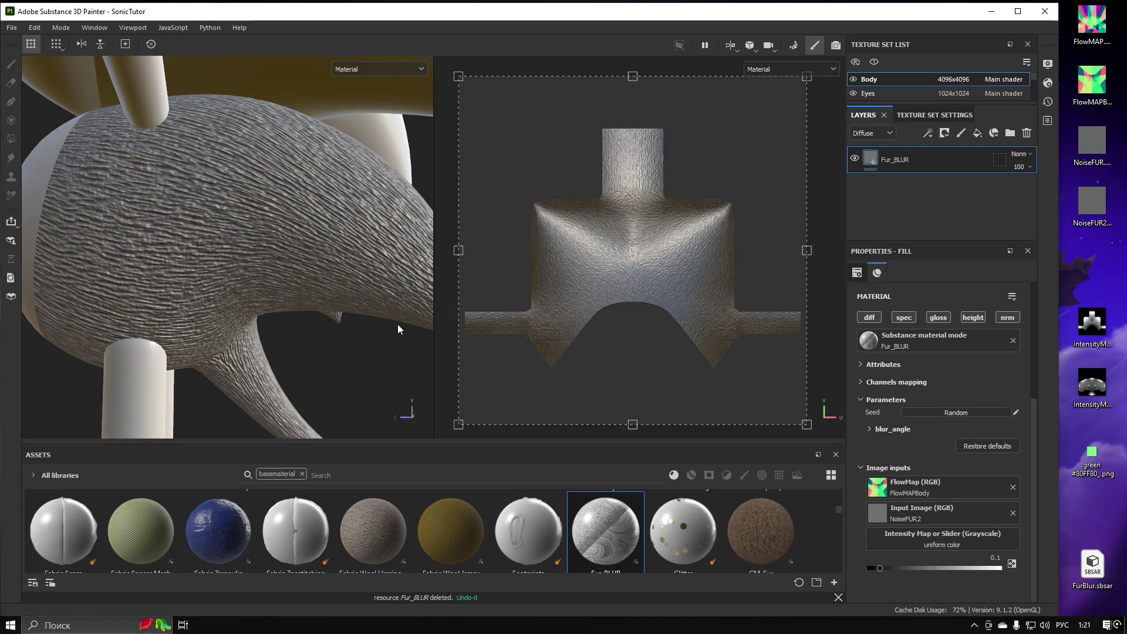
pyautogui.keyDown('alt'); pyautogui.moveTo(424, 342); pyautogui.dragTo(336, 306); pyautogui.keyUp('alt')
pyautogui.doubleClick(998, 557)
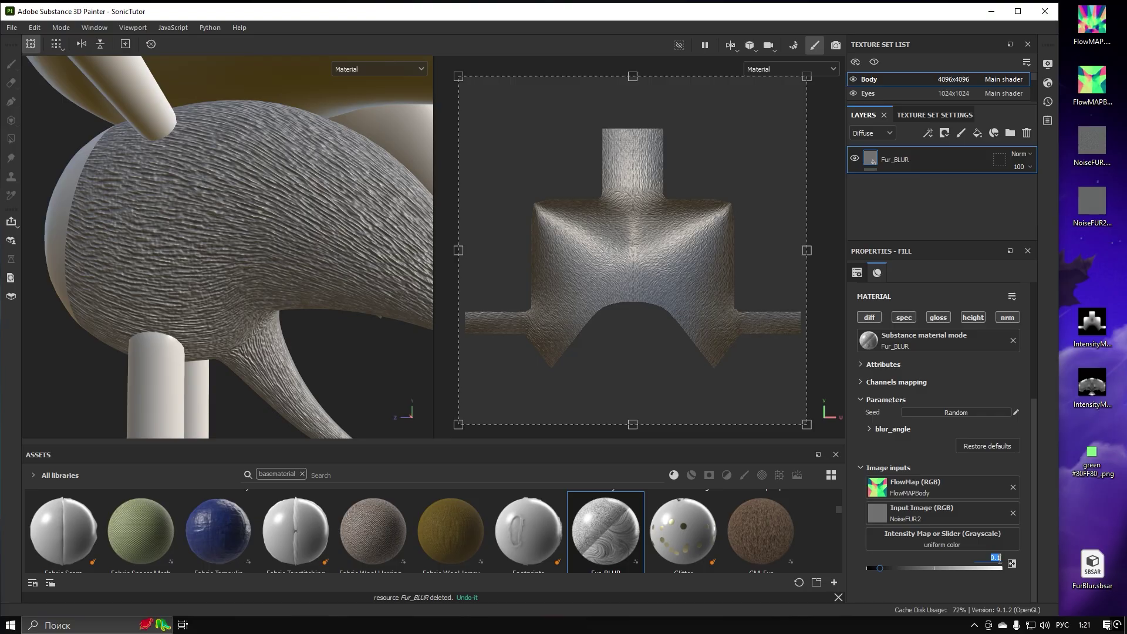
pyautogui.write('2')
pyautogui.press('Return')
pyautogui.keyDown('alt'); pyautogui.moveTo(195, 316); pyautogui.dragTo(81, 298); pyautogui.keyUp('alt')
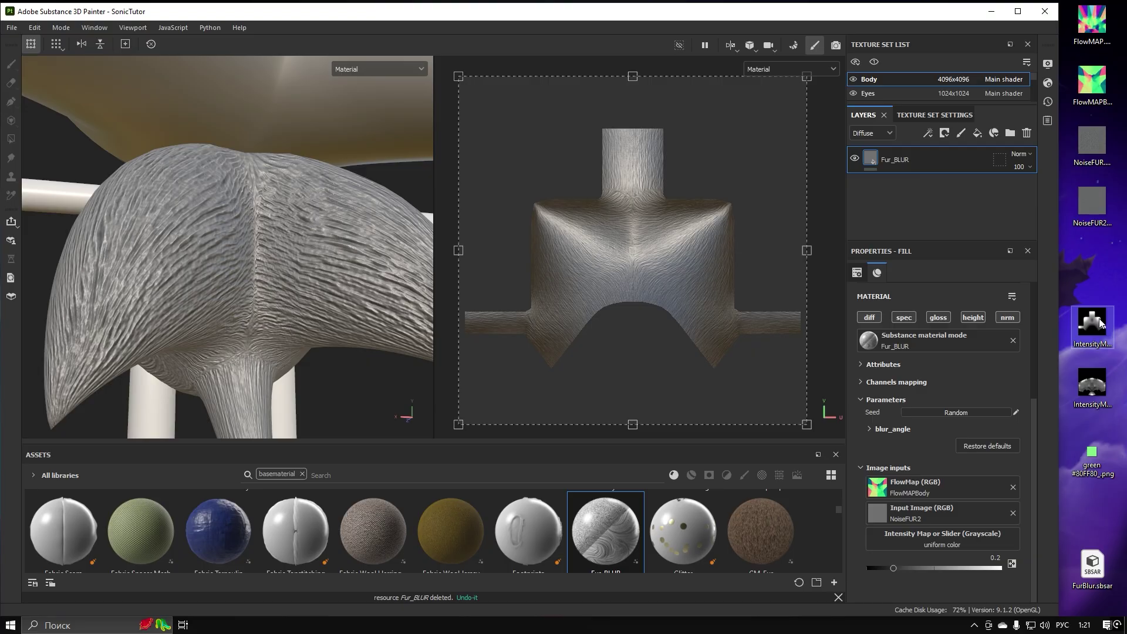
# Assign IntensityMAP2 to the Intensity Map input of Fur_BLUR and inspect the fur strands around the body
pyautogui.moveTo(1099, 322); pyautogui.dragTo(950, 532)
pyautogui.keyDown('alt'); pyautogui.moveTo(365, 359); pyautogui.dragTo(339, 321); pyautogui.keyUp('alt')
pyautogui.keyDown('alt'); pyautogui.moveTo(207, 277); pyautogui.dragTo(668, 285); pyautogui.keyUp('alt')
pyautogui.scroll(4, 156, 192)
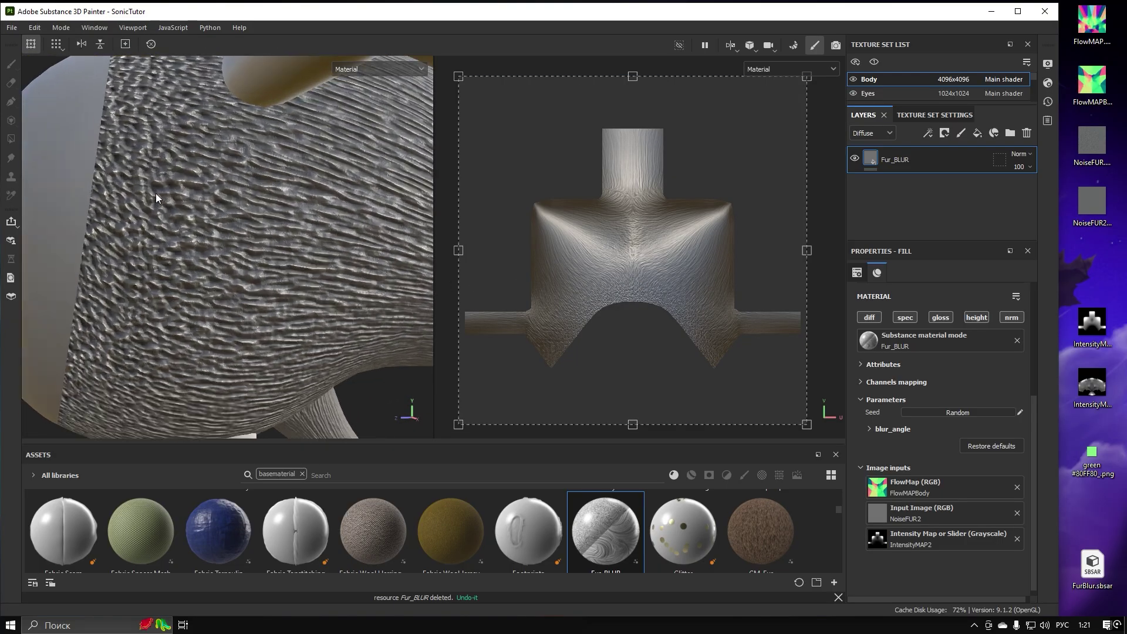
pyautogui.keyDown('alt'); pyautogui.moveTo(102, 264); pyautogui.dragTo(133, 117); pyautogui.keyUp('alt')
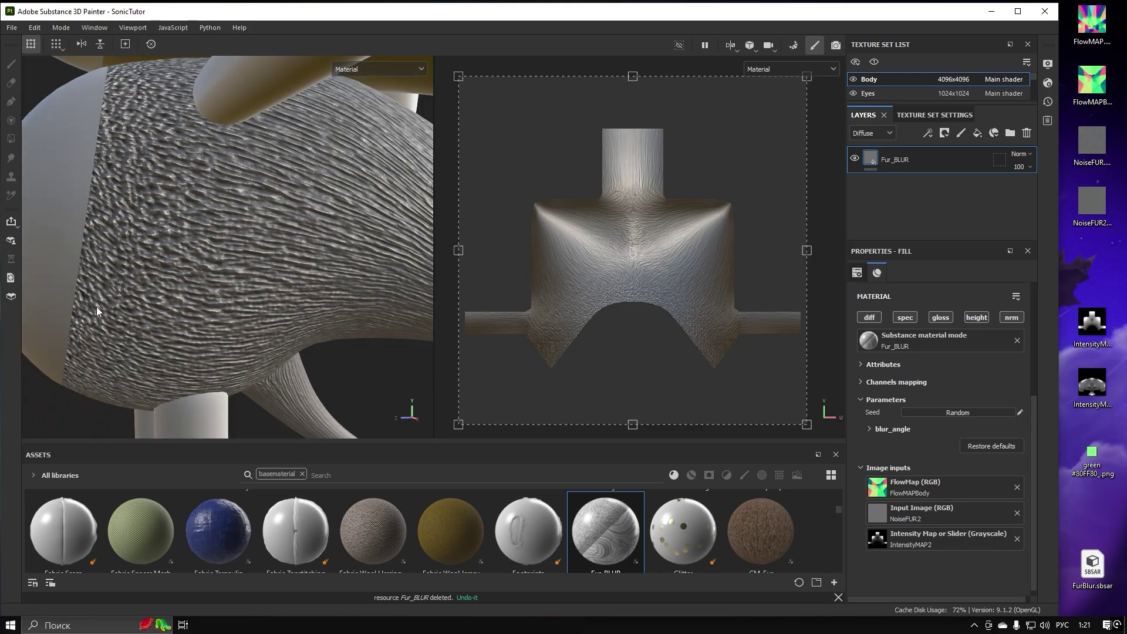
pyautogui.keyDown('alt'); pyautogui.moveTo(100, 301); pyautogui.dragTo(106, 274); pyautogui.keyUp('alt')
pyautogui.keyDown('alt'); pyautogui.moveTo(311, 217); pyautogui.dragTo(75, 222); pyautogui.keyUp('alt')
pyautogui.keyDown('alt'); pyautogui.moveTo(292, 301); pyautogui.dragTo(410, 231, button='middle'); pyautogui.keyUp('alt')
pyautogui.scroll(-3, 299, 302)
# Undo the intensity map assignment and the intensity change, and look over the character's body again
pyautogui.hotkey('ctrl', 'z')
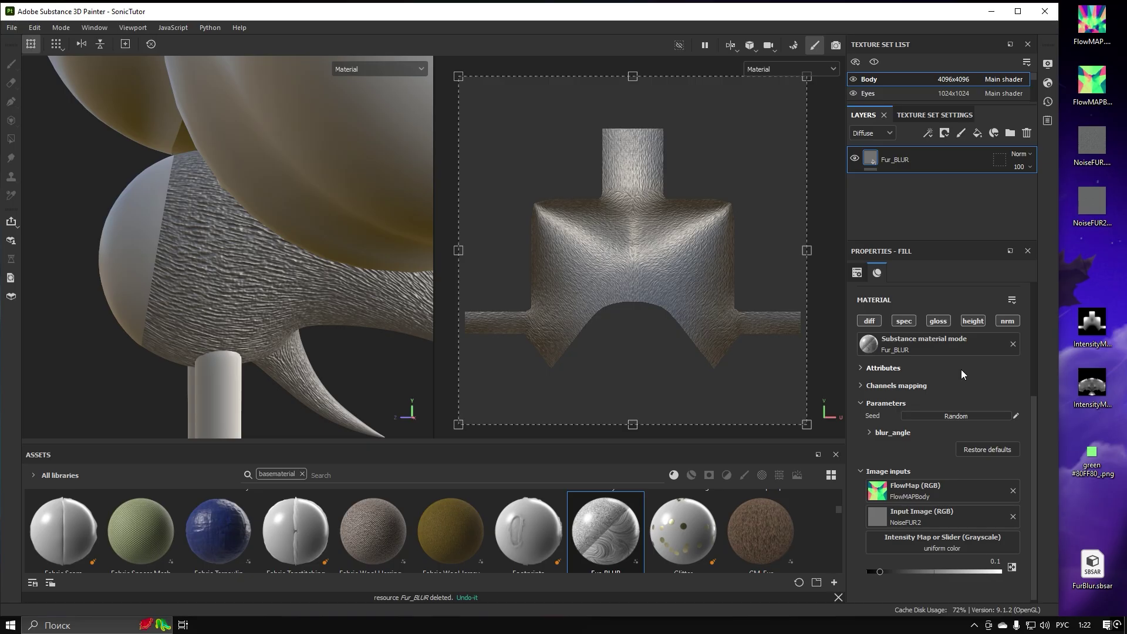
pyautogui.keyDown('alt'); pyautogui.moveTo(267, 214); pyautogui.dragTo(257, 238); pyautogui.keyUp('alt')
pyautogui.keyDown('alt'); pyautogui.moveTo(257, 238); pyautogui.dragTo(267, 232, button='middle'); pyautogui.keyUp('alt')
pyautogui.keyDown('alt'); pyautogui.moveTo(146, 240); pyautogui.dragTo(186, 247); pyautogui.keyUp('alt')
pyautogui.keyDown('alt'); pyautogui.moveTo(186, 248); pyautogui.dragTo(213, 285, button='middle'); pyautogui.keyUp('alt')
pyautogui.scroll(-3, 213, 285)
pyautogui.keyDown('alt'); pyautogui.moveTo(213, 285); pyautogui.dragTo(261, 303); pyautogui.keyUp('alt')
pyautogui.keyDown('alt'); pyautogui.moveTo(273, 279); pyautogui.dragTo(199, 284, button='middle'); pyautogui.keyUp('alt')
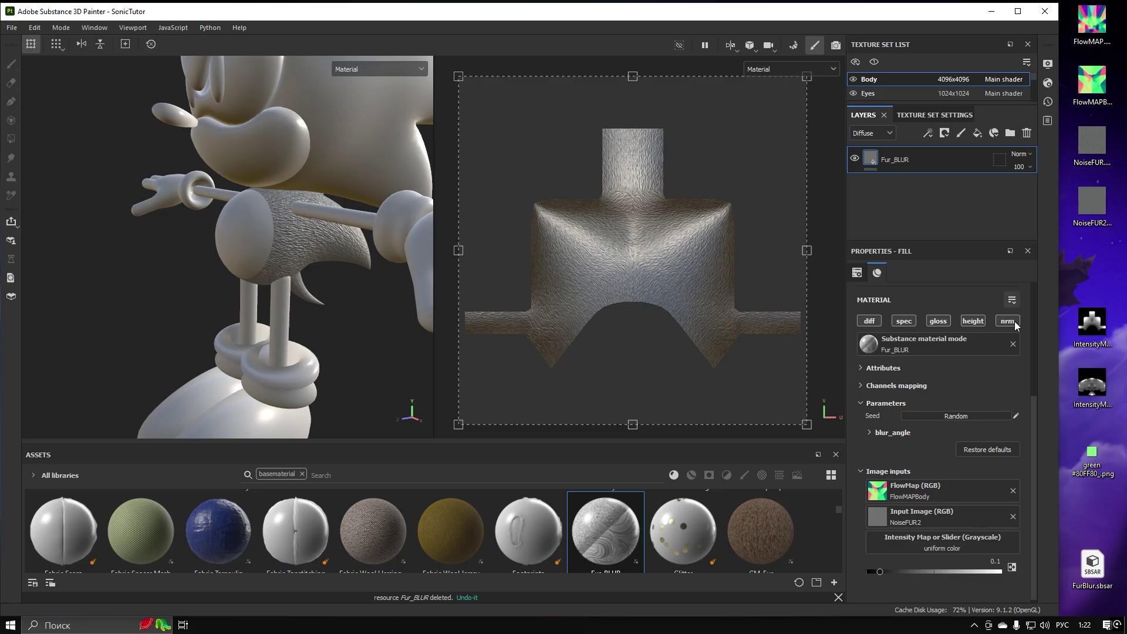
# Clear the FlowMap and Input Image inputs of the Fur_BLUR layer
pyautogui.click(1012, 491)
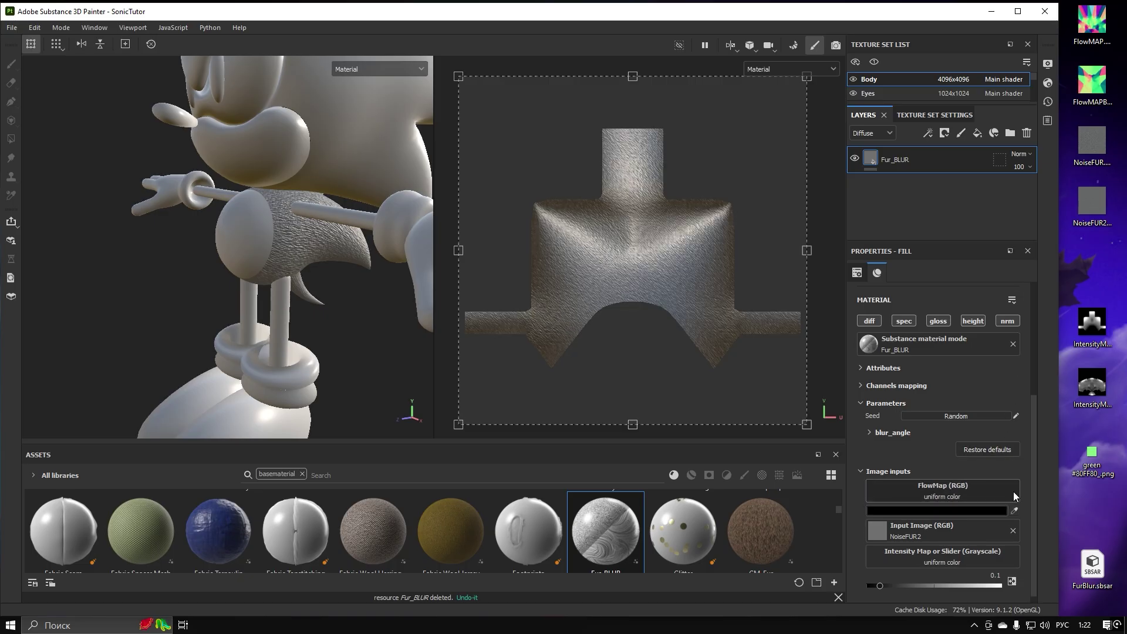
pyautogui.click(1013, 531)
pyautogui.scroll(-1, 1010, 574)
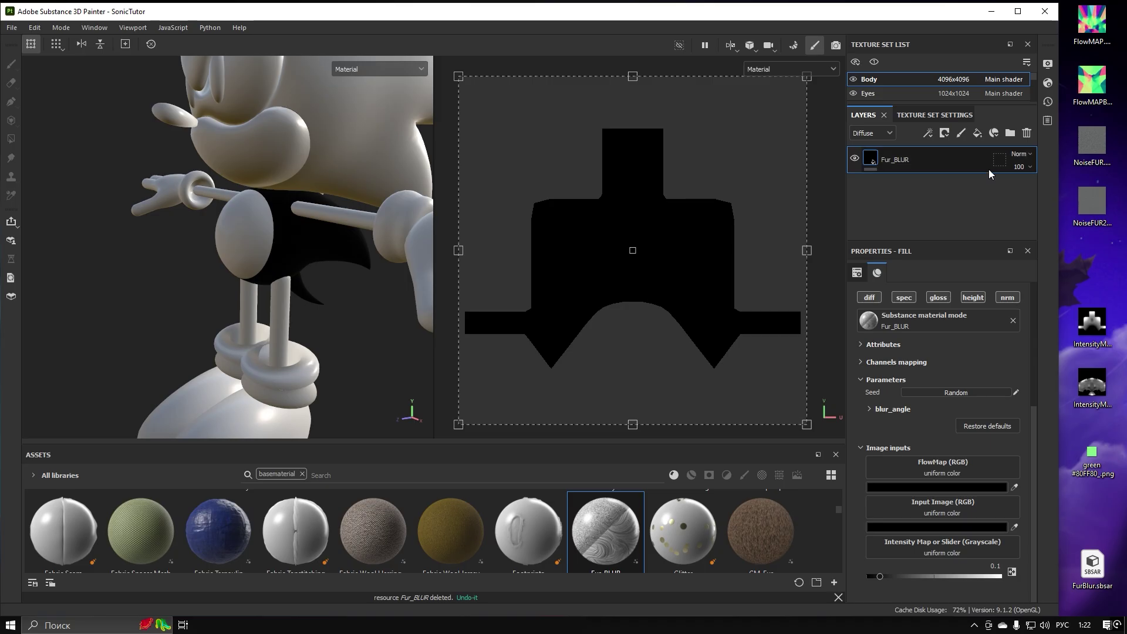
# Create a fill layer named Input_IMAGE and place it below the Fur_BLUR layer
pyautogui.click(977, 133)
pyautogui.doubleClick(898, 160)
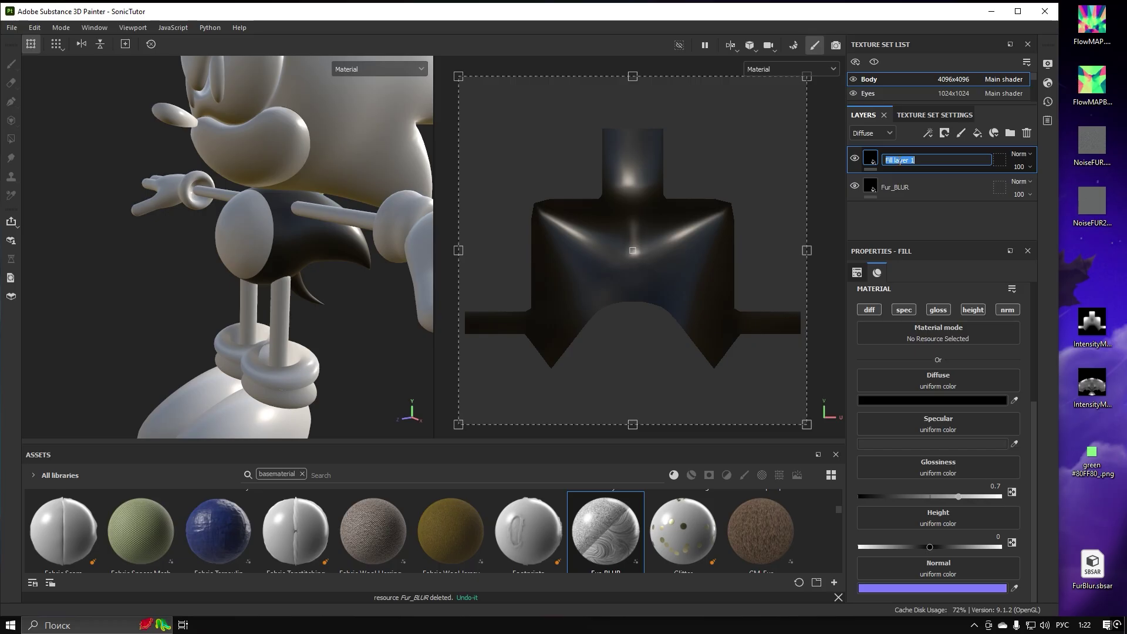
pyautogui.write('шфг')
pyautogui.press('BackSpace')
pyautogui.press('BackSpace')
pyautogui.hotkey('alt', 'shift')
pyautogui.click(918, 214)
pyautogui.moveTo(941, 162); pyautogui.dragTo(939, 195)
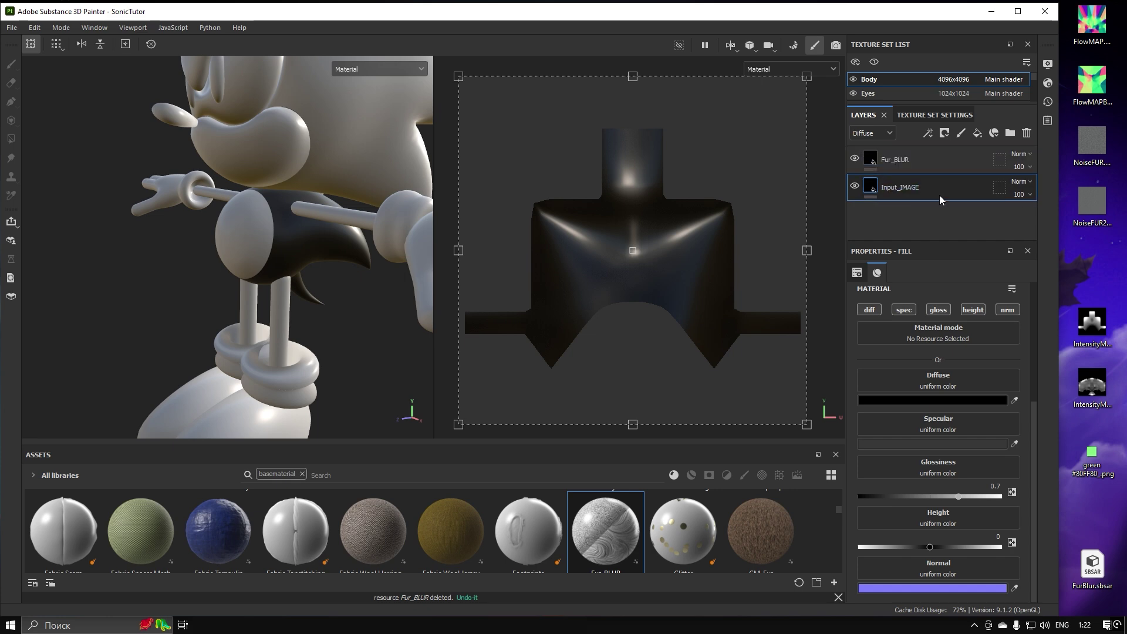
# Add an anchor point to the Input_IMAGE fill layer
pyautogui.rightClick(935, 192)
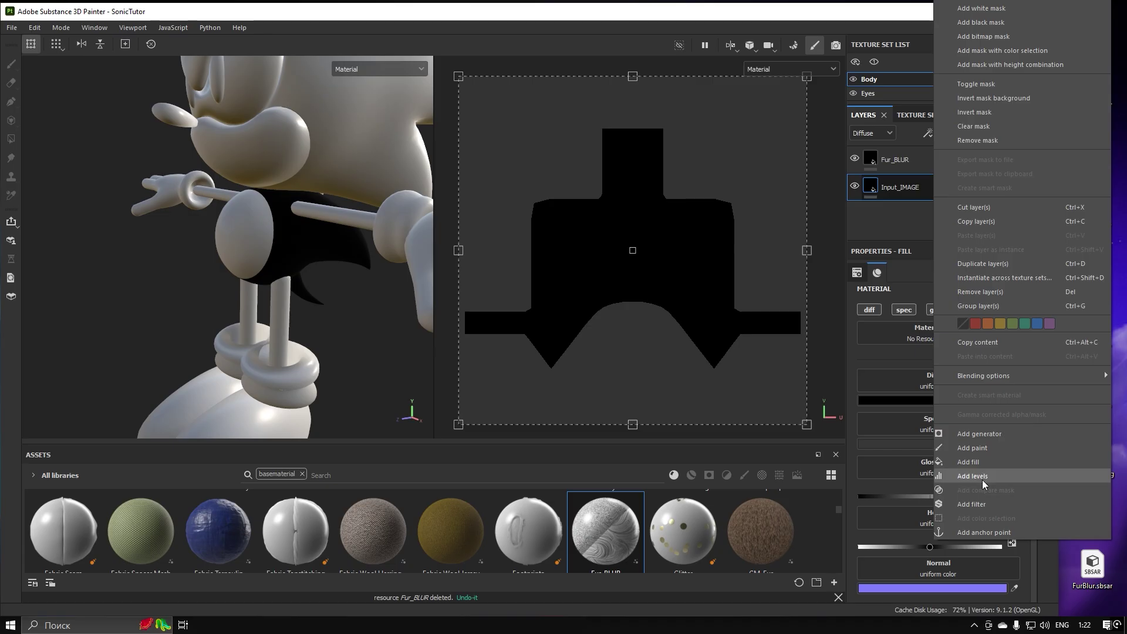
pyautogui.click(981, 531)
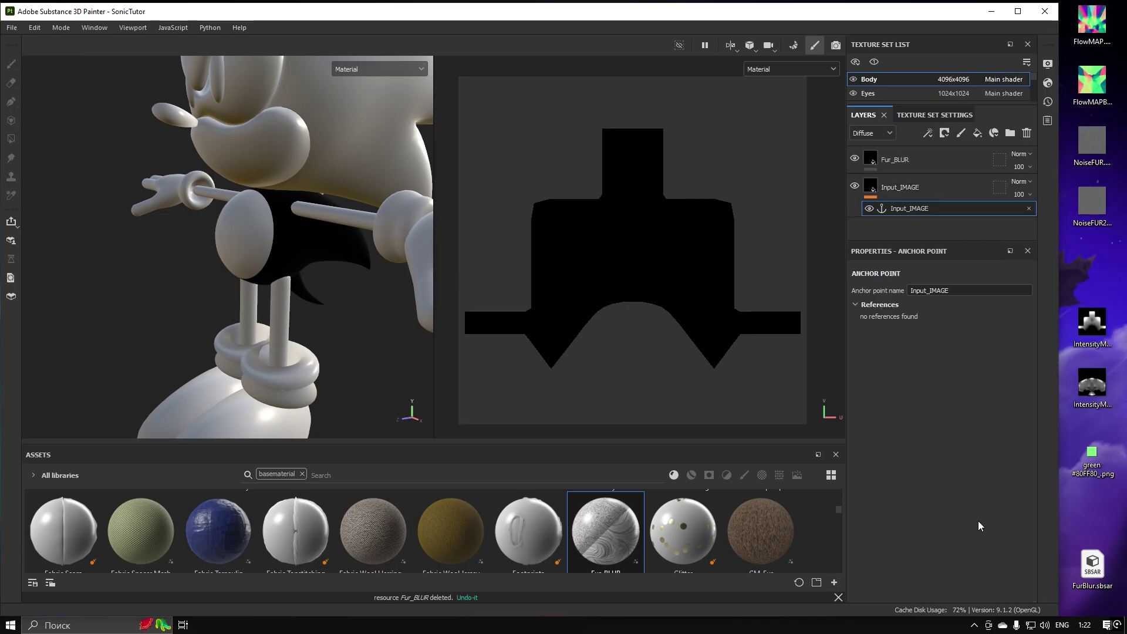
pyautogui.click(927, 188)
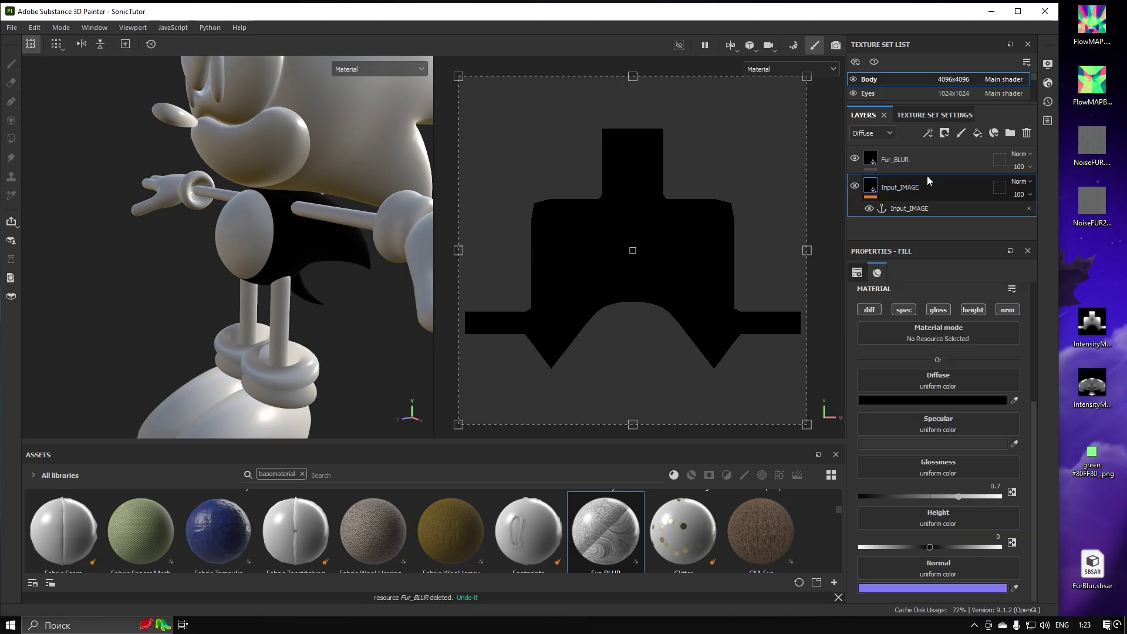
# Link the Input Image of Fur_BLUR to the Input_IMAGE anchor point and set its referenced channel to Diffuse
pyautogui.click(927, 161)
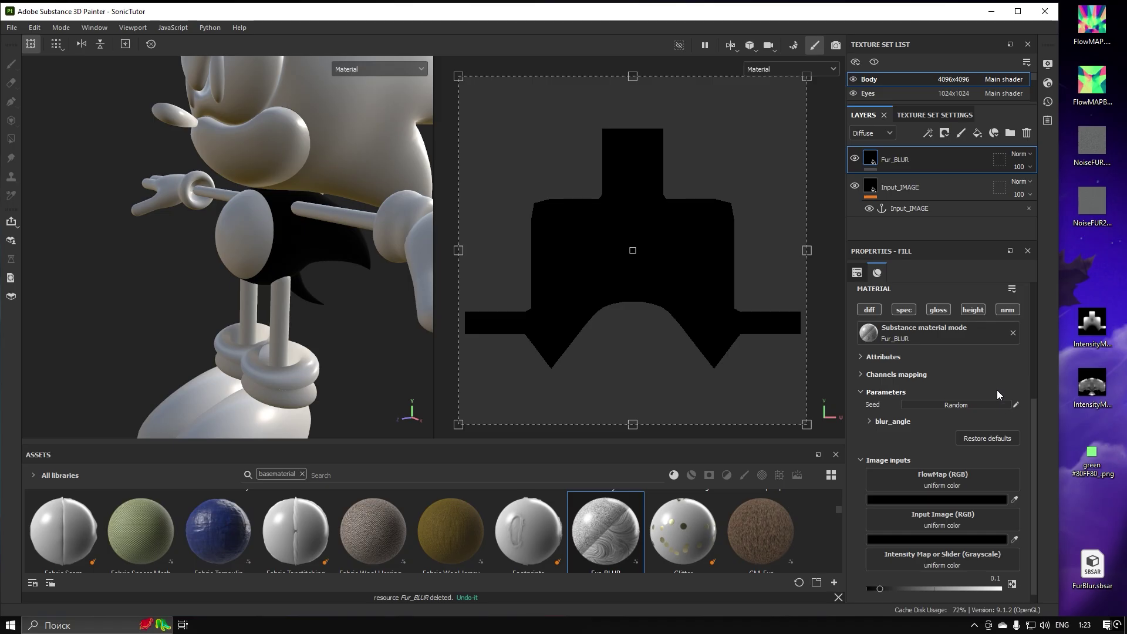
pyautogui.scroll(-1, 1020, 434)
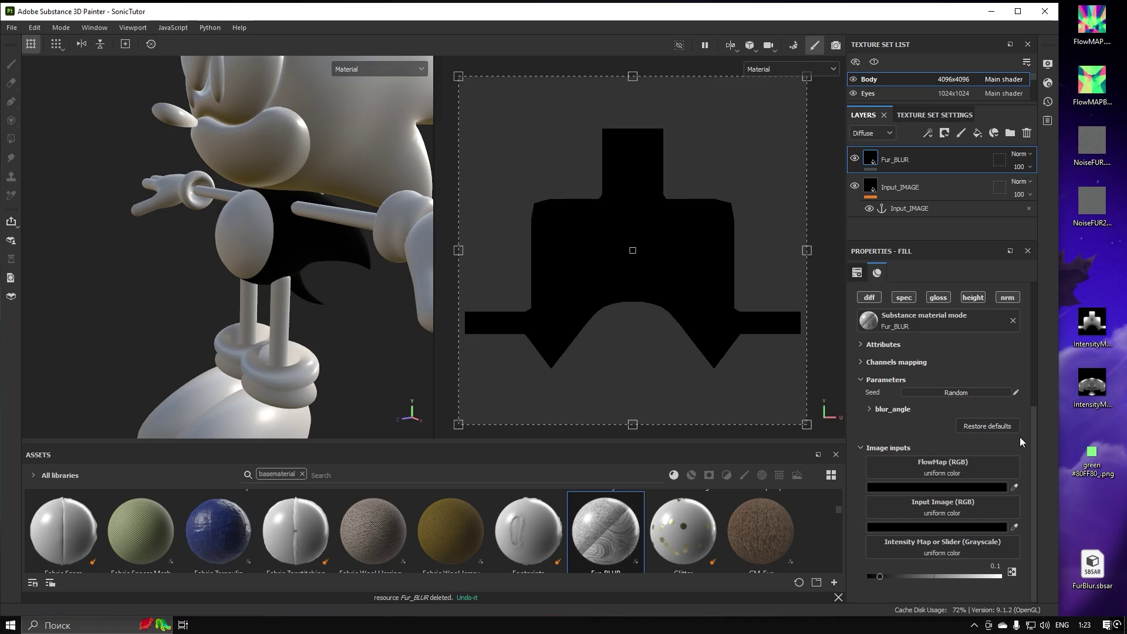
pyautogui.click(980, 504)
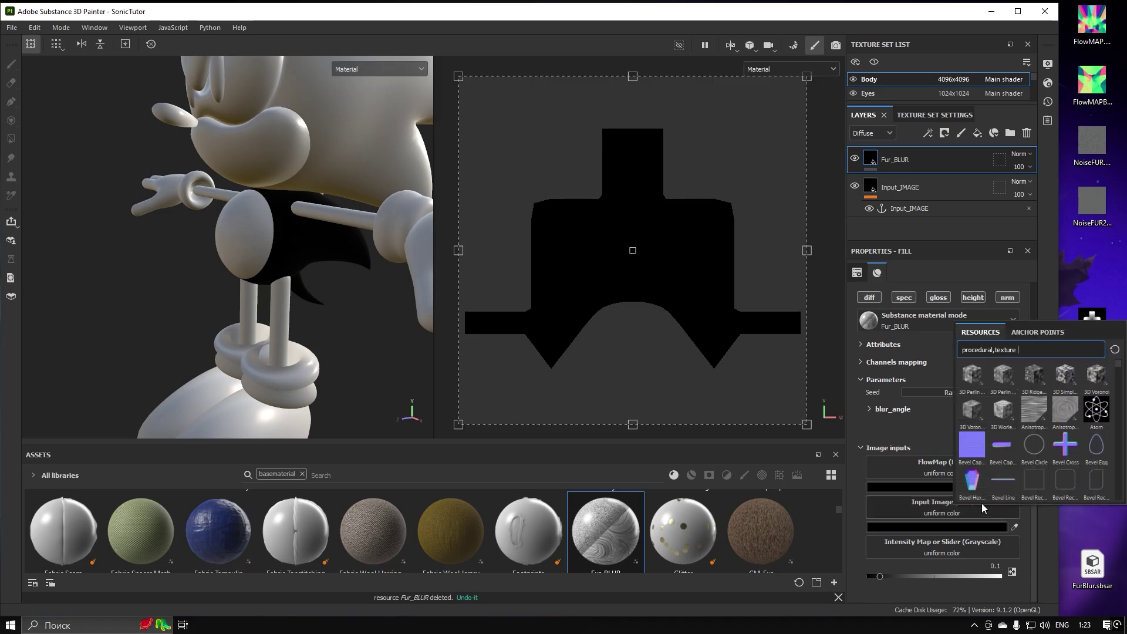
pyautogui.click(1029, 334)
pyautogui.click(996, 350)
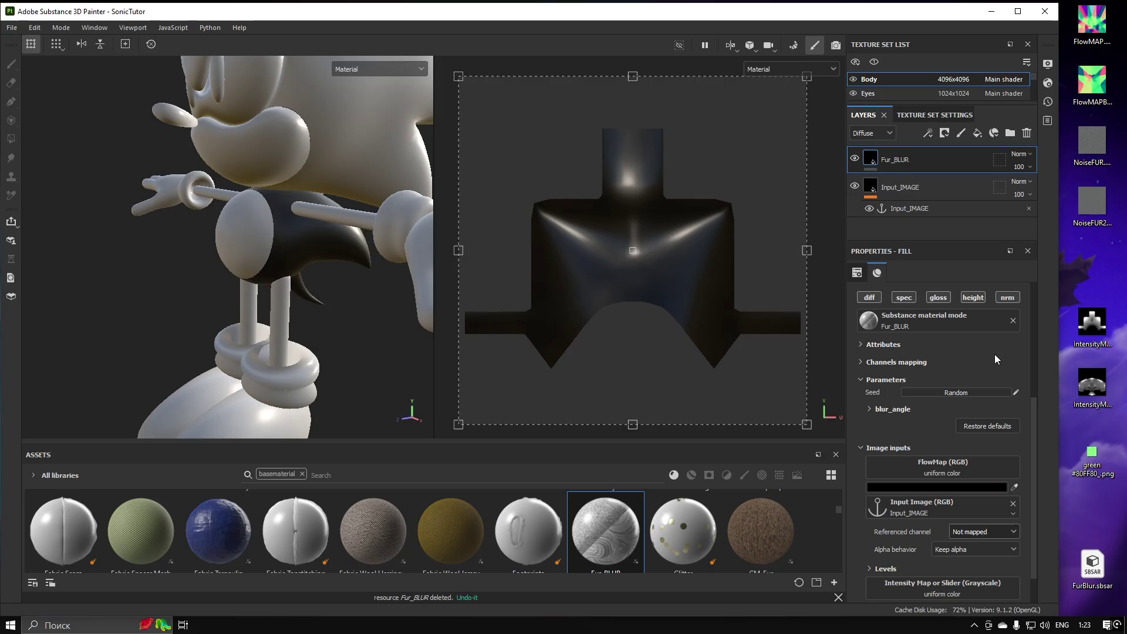
pyautogui.click(975, 532)
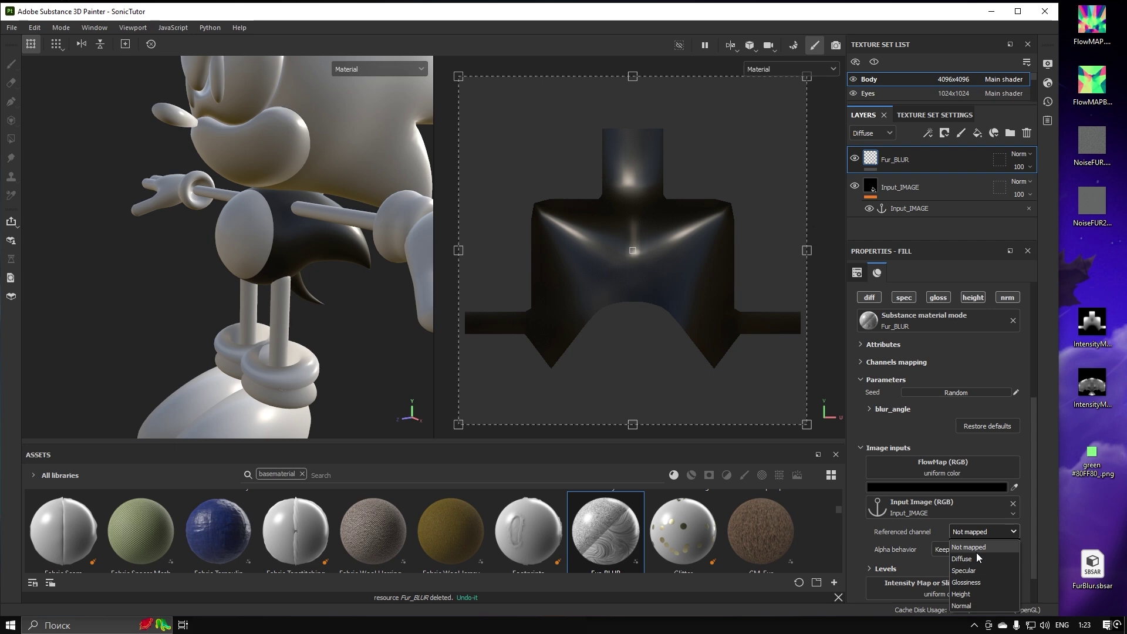
pyautogui.click(975, 557)
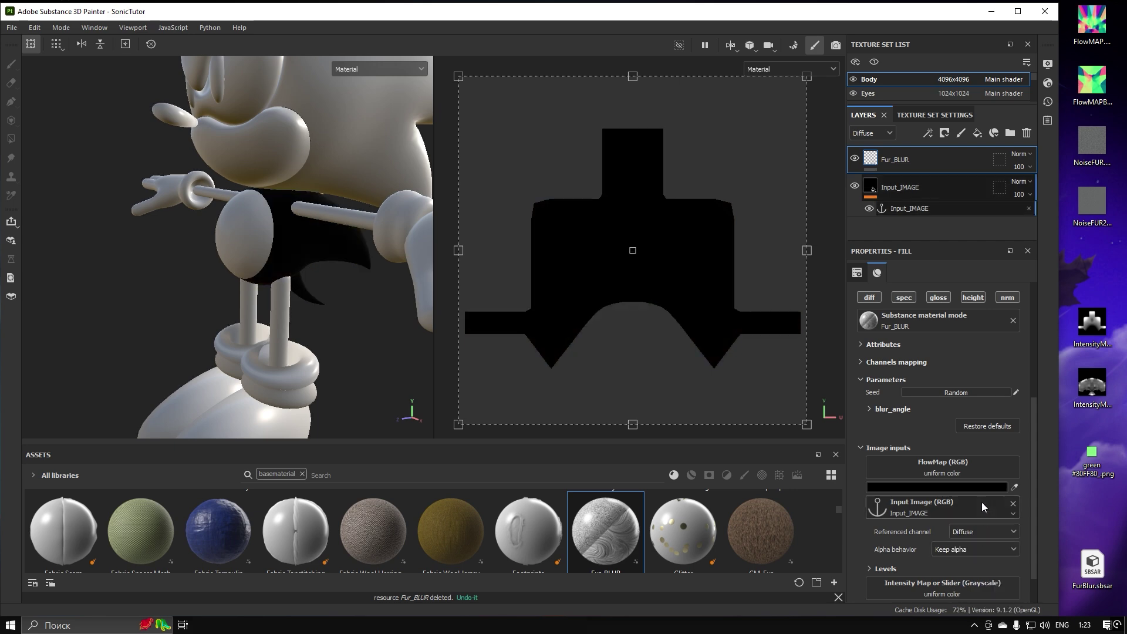
# Search the available shaders for "OR BASE CO" in the main shader's settings and close the settings
pyautogui.click(1049, 83)
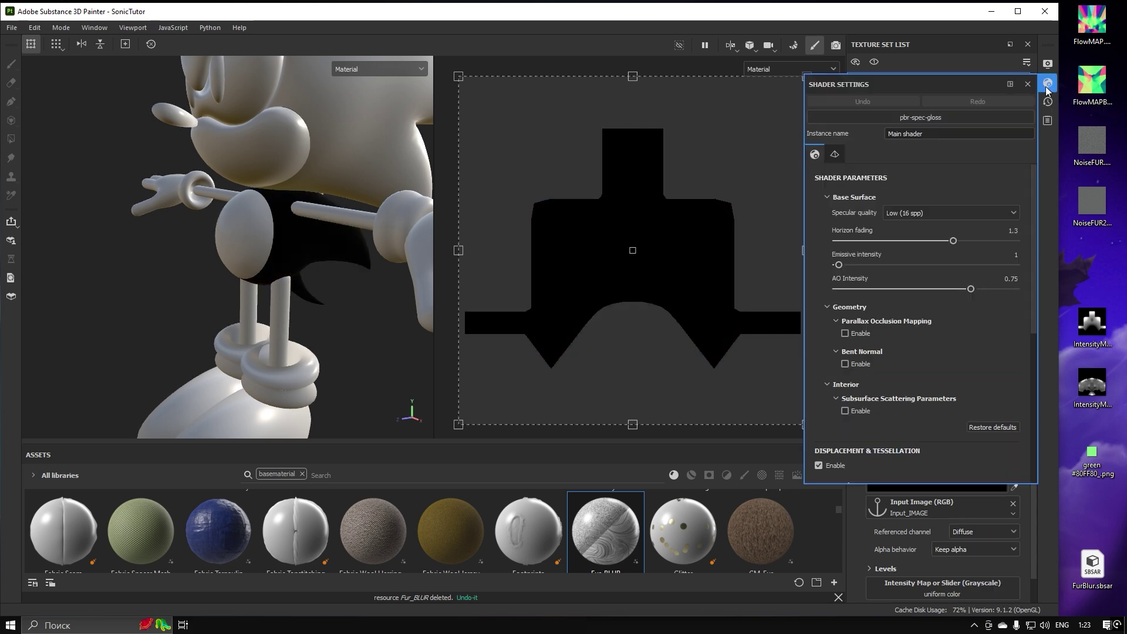
pyautogui.click(963, 116)
pyautogui.write('OR BASE CO')
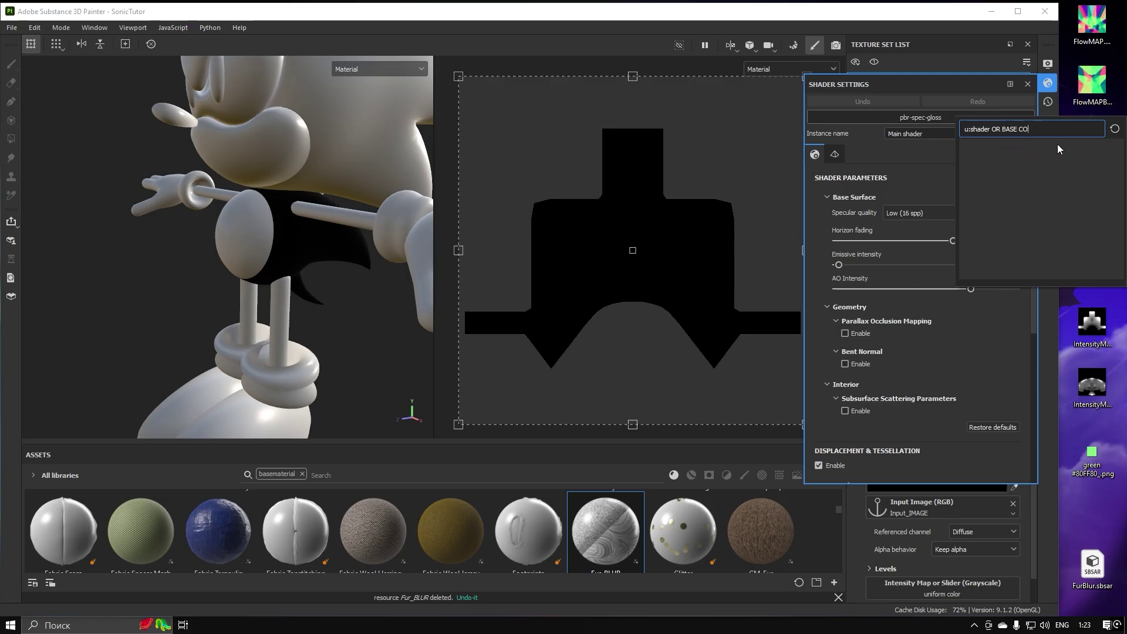
pyautogui.click(1028, 84)
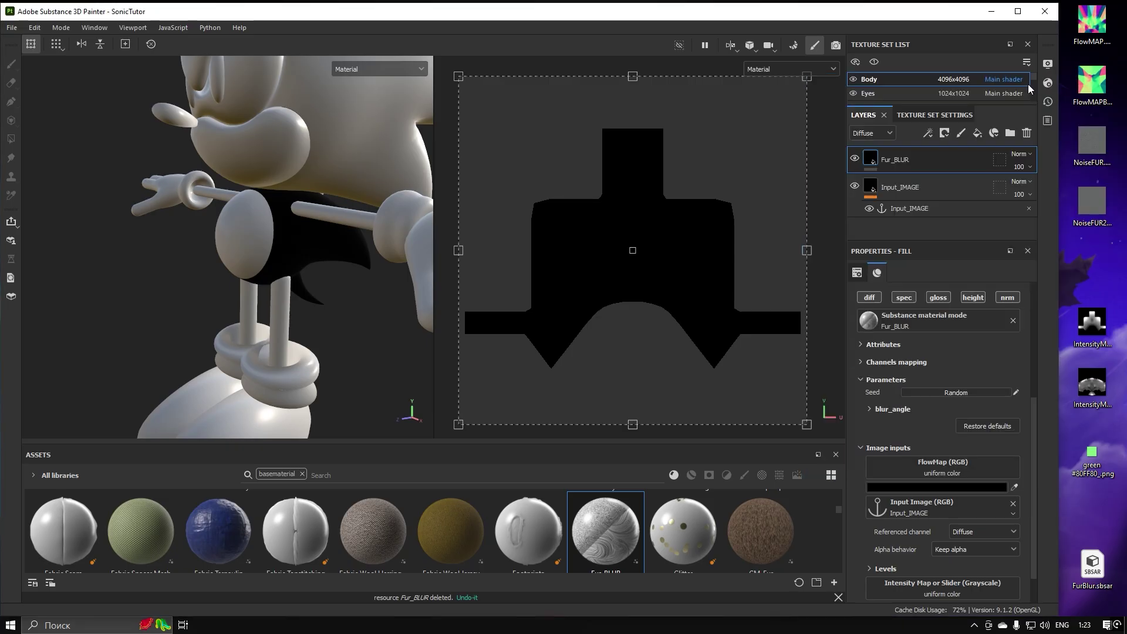
# Create a paint layer named FLOW_MAP between the Fur_BLUR and Input_IMAGE layers
pyautogui.click(925, 185)
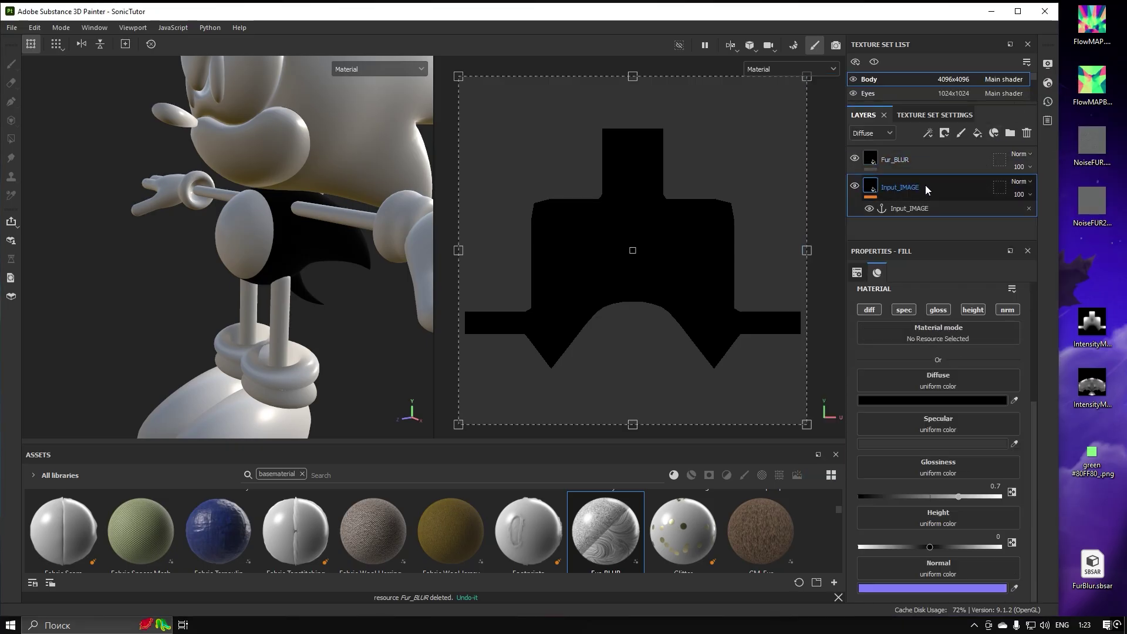
pyautogui.moveTo(925, 185)
pyautogui.mouseDown()
pyautogui.moveTo(932, 199)
pyautogui.moveTo(928, 189)
pyautogui.mouseUp()
pyautogui.click(963, 133)
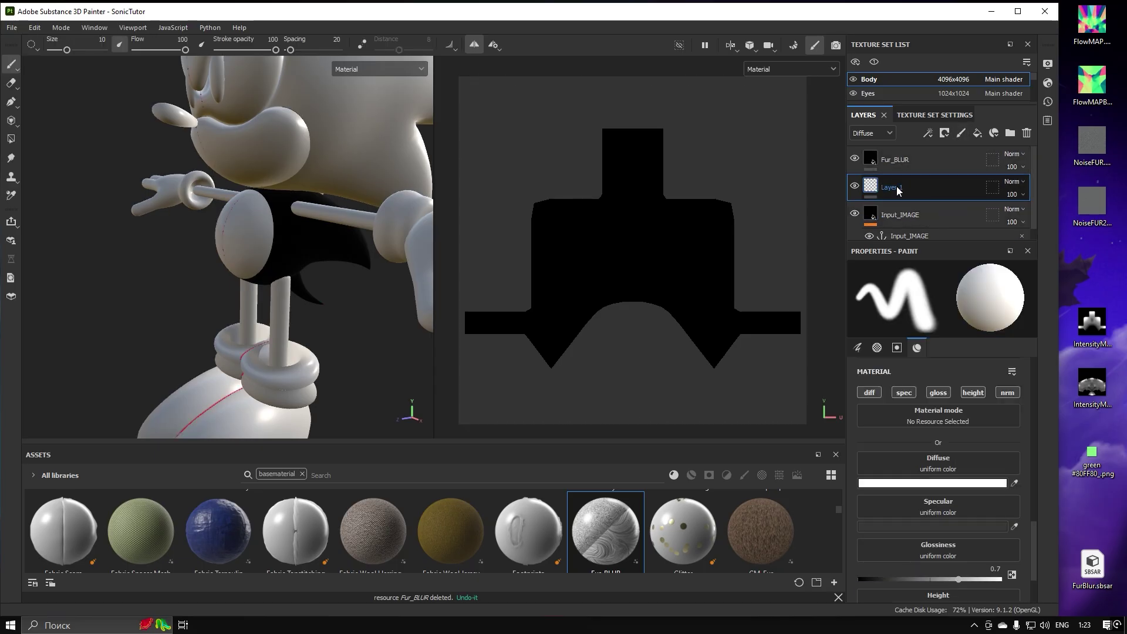
pyautogui.doubleClick(892, 188)
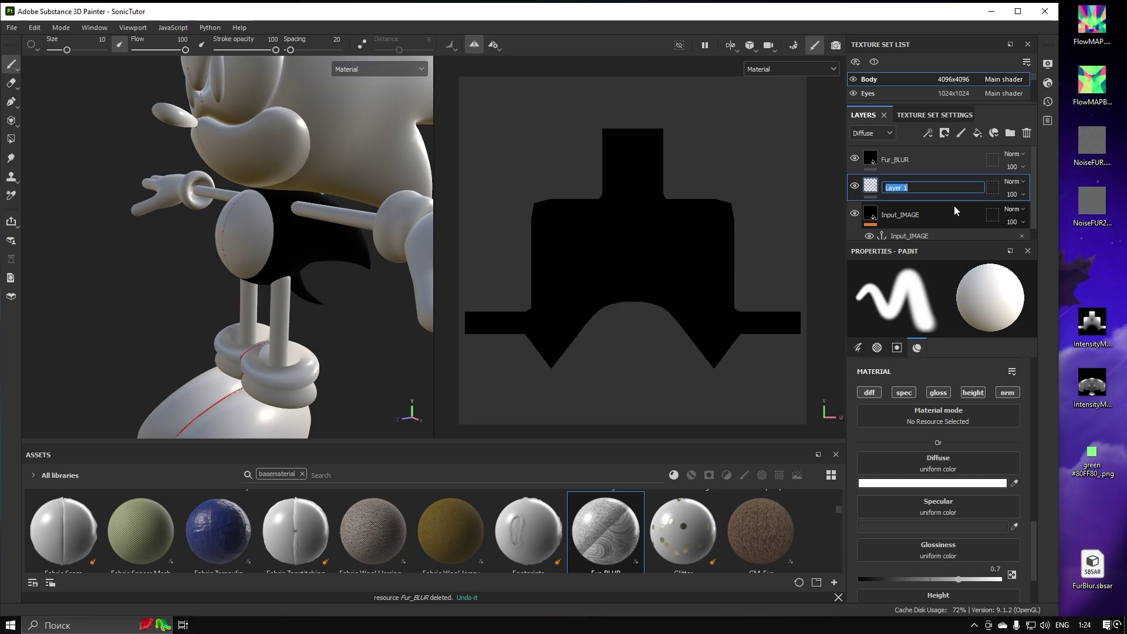
pyautogui.write('FLOW_MAP')
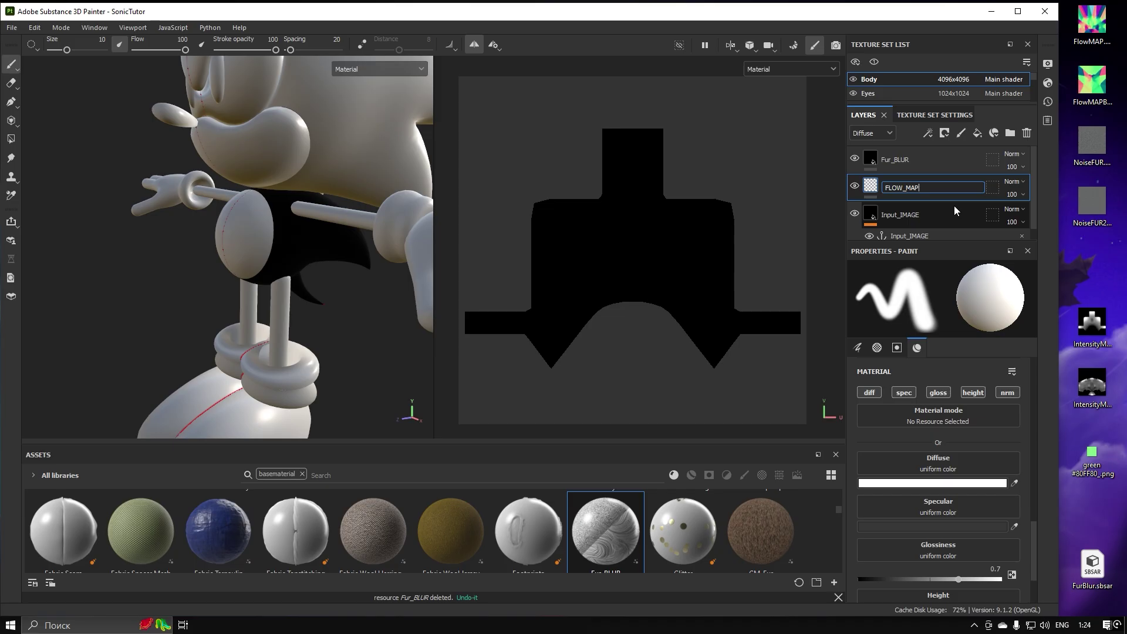
pyautogui.click(937, 210)
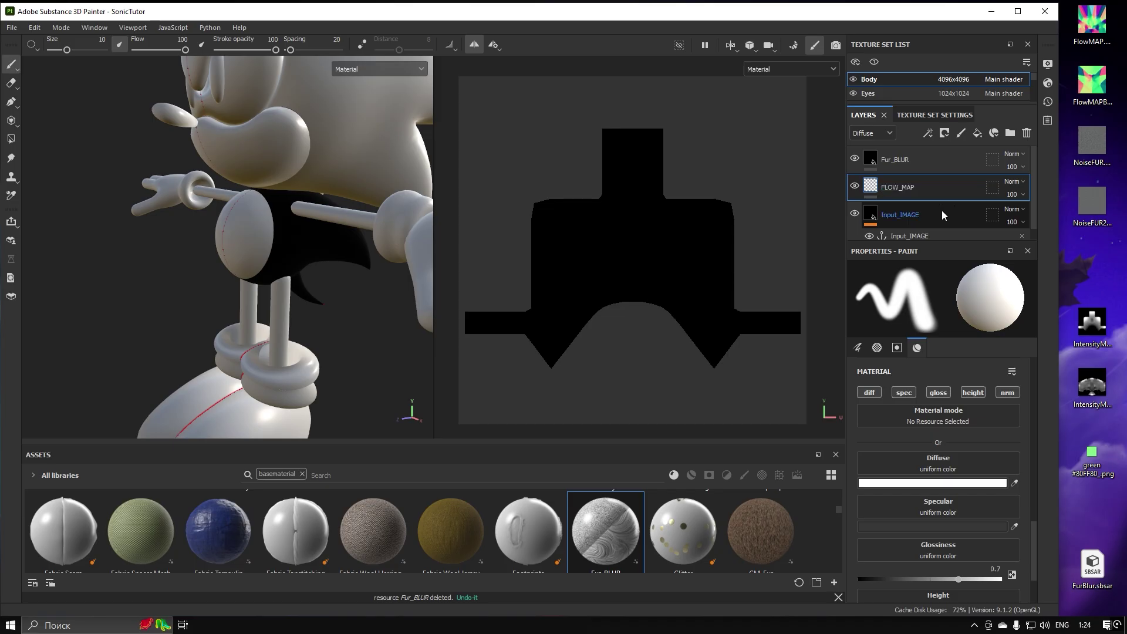
# Add an anchor point to the FLOW_MAP paint layer
pyautogui.click(931, 195)
pyautogui.rightClick(931, 192)
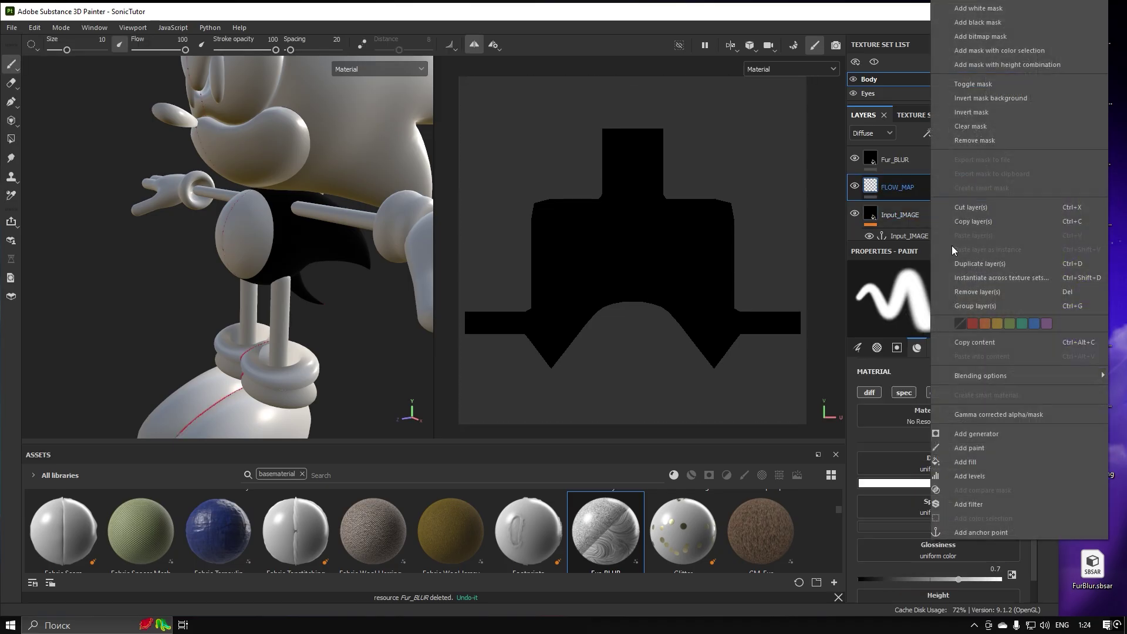
pyautogui.click(995, 531)
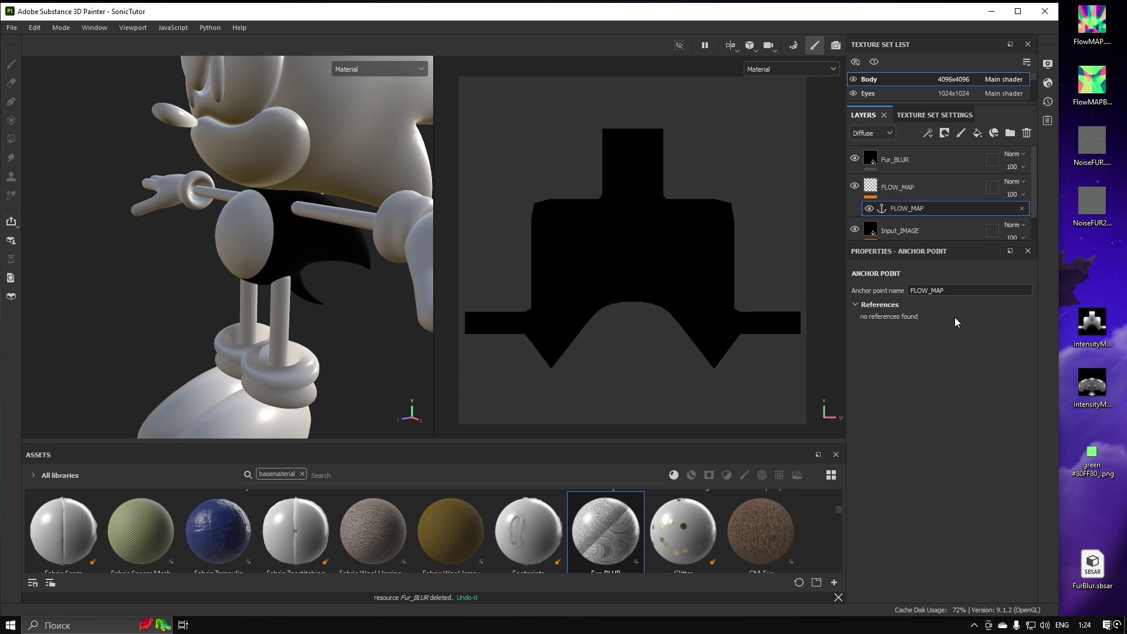
# Link the FlowMap input of Fur_BLUR to the FLOW_MAP anchor point and set its referenced channel to Normal
pyautogui.click(916, 165)
pyautogui.scroll(-1, 952, 311)
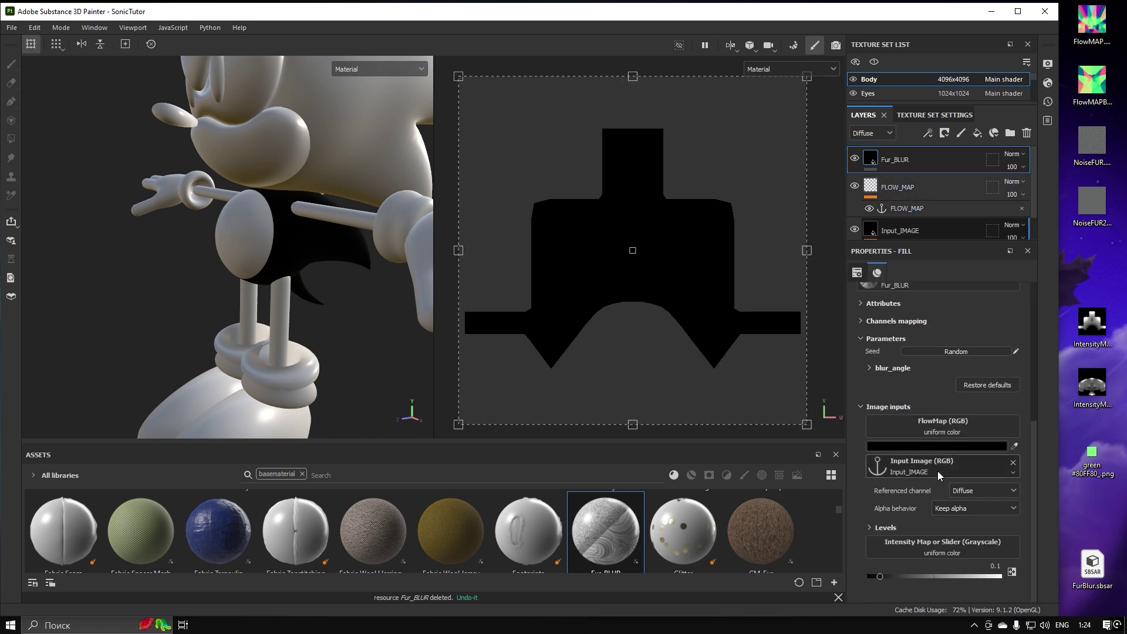
pyautogui.click(952, 427)
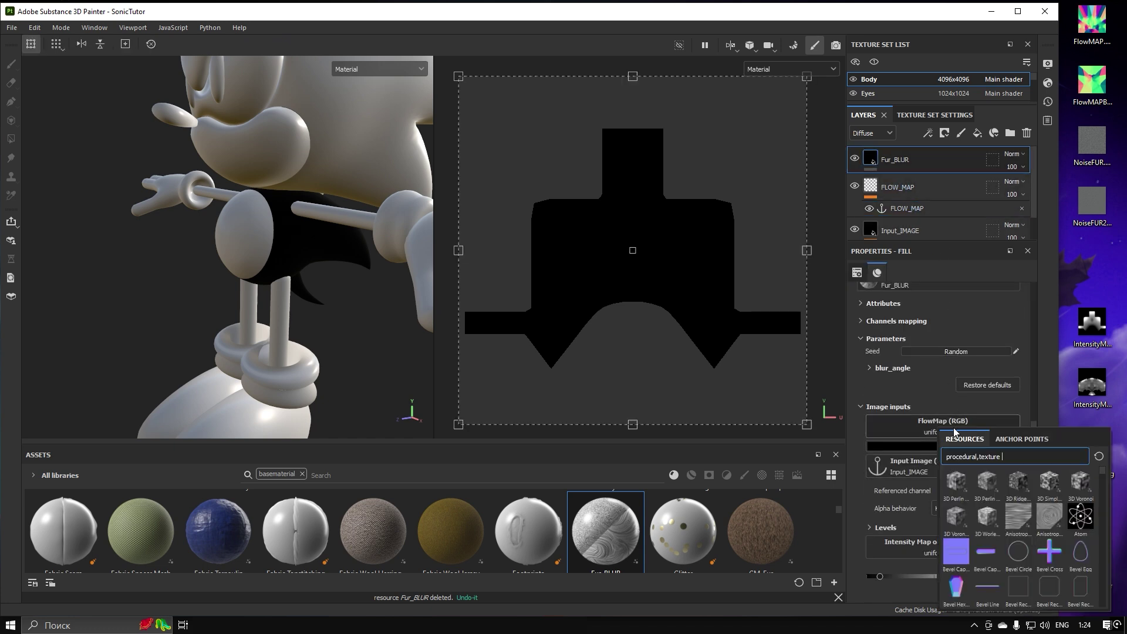
pyautogui.click(1008, 442)
pyautogui.click(986, 457)
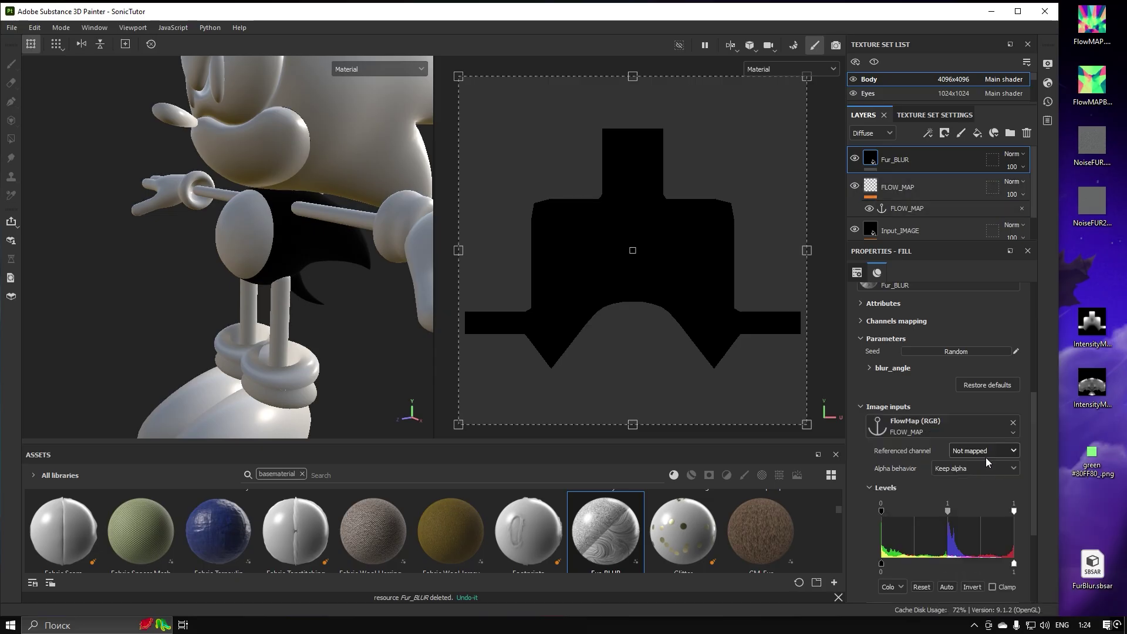
pyautogui.click(974, 452)
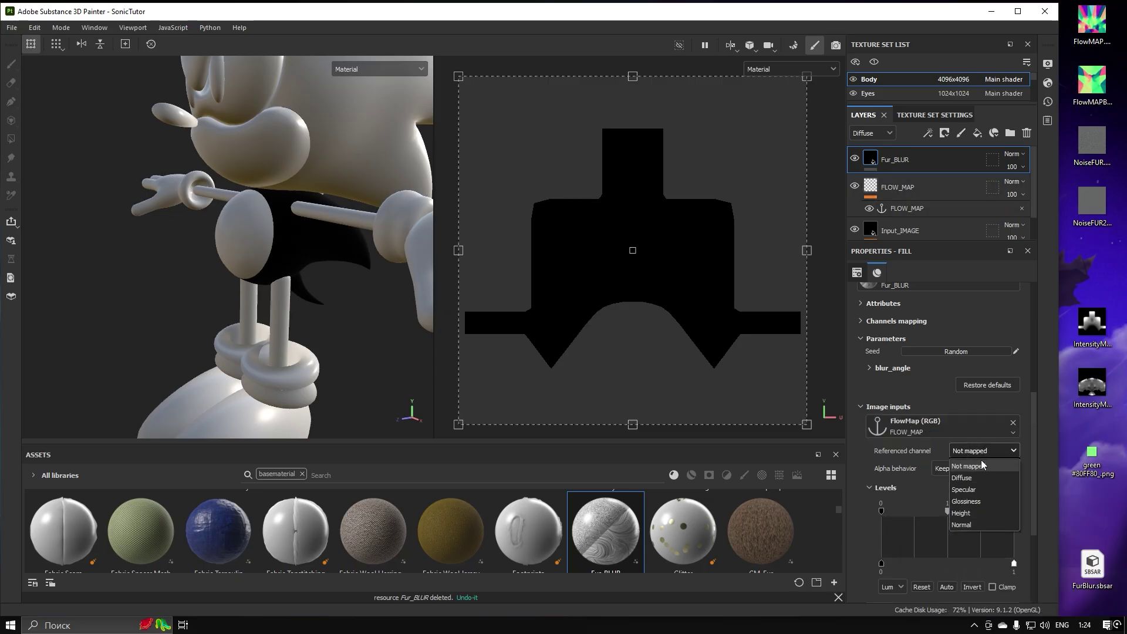
pyautogui.click(975, 524)
# Enlarge the layer list area and create a paint layer named INTENSITY_MAP
pyautogui.moveTo(932, 243); pyautogui.dragTo(934, 314)
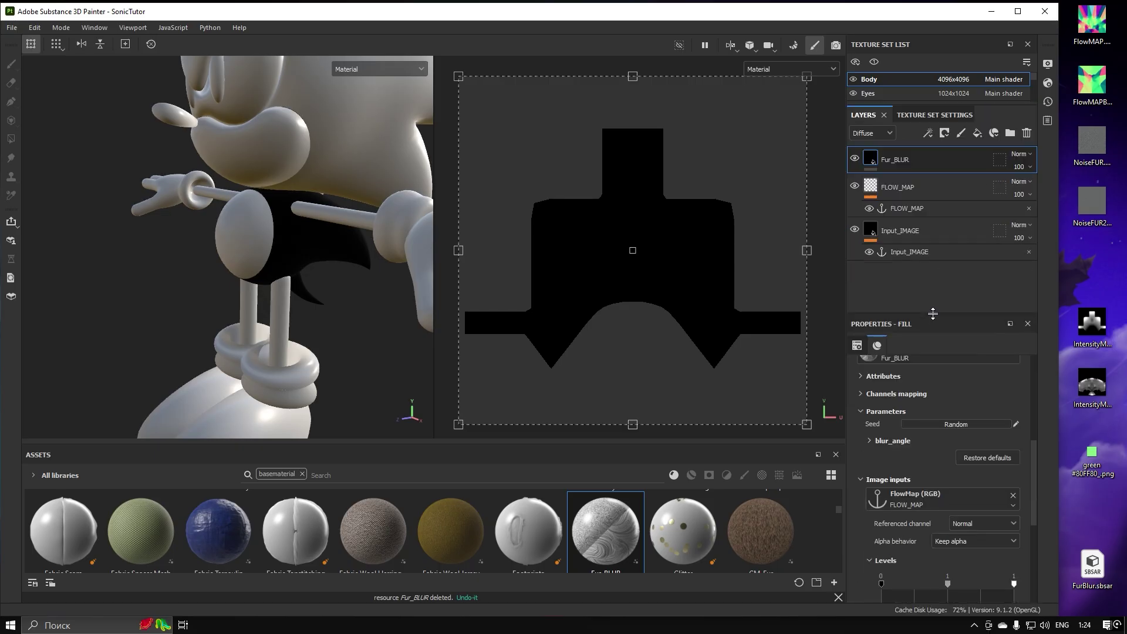
pyautogui.click(966, 136)
pyautogui.write('INTENSITY_MAP')
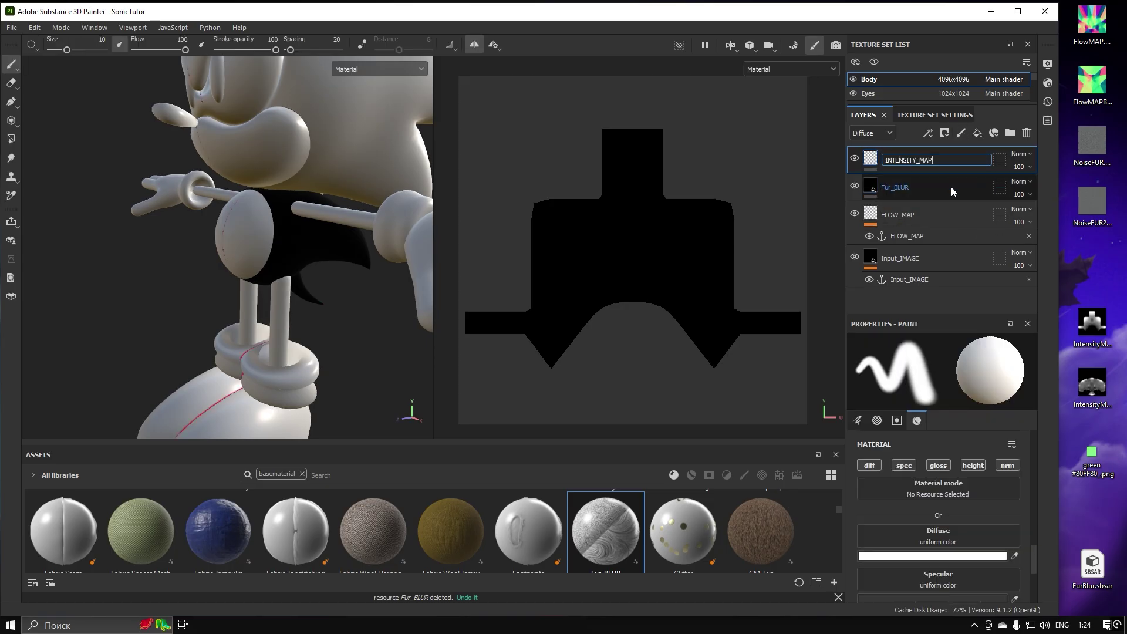
pyautogui.press('Return')
# Add an anchor point to the INTENSITY_MAP layer and move the layer to the bottom of the stack, below Input_IMAGE
pyautogui.rightClick(945, 158)
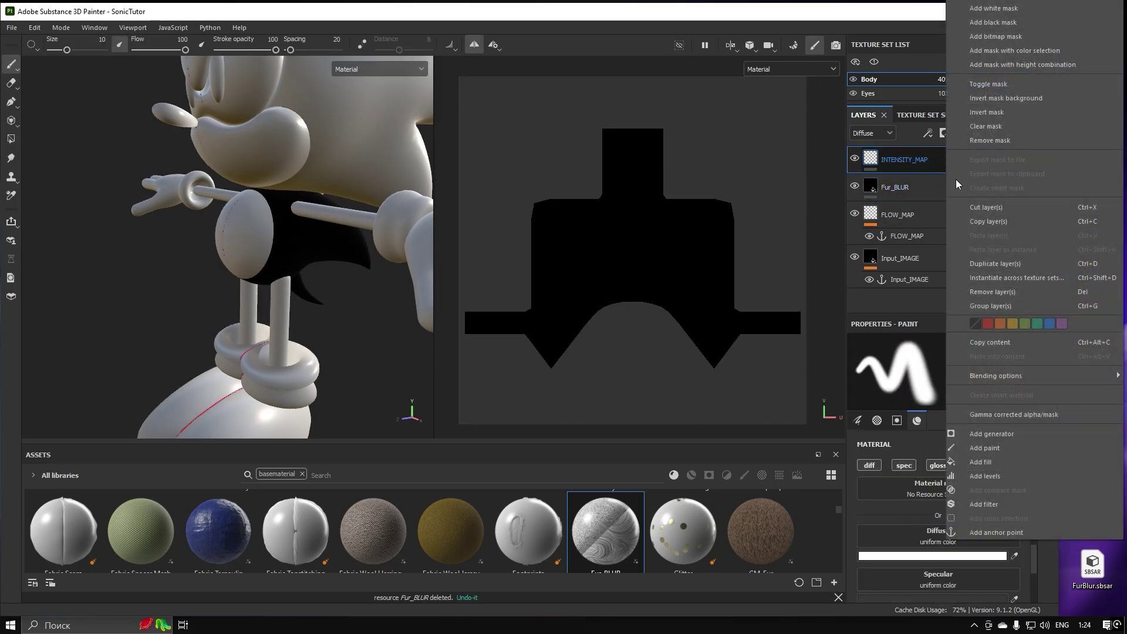
pyautogui.click(1029, 529)
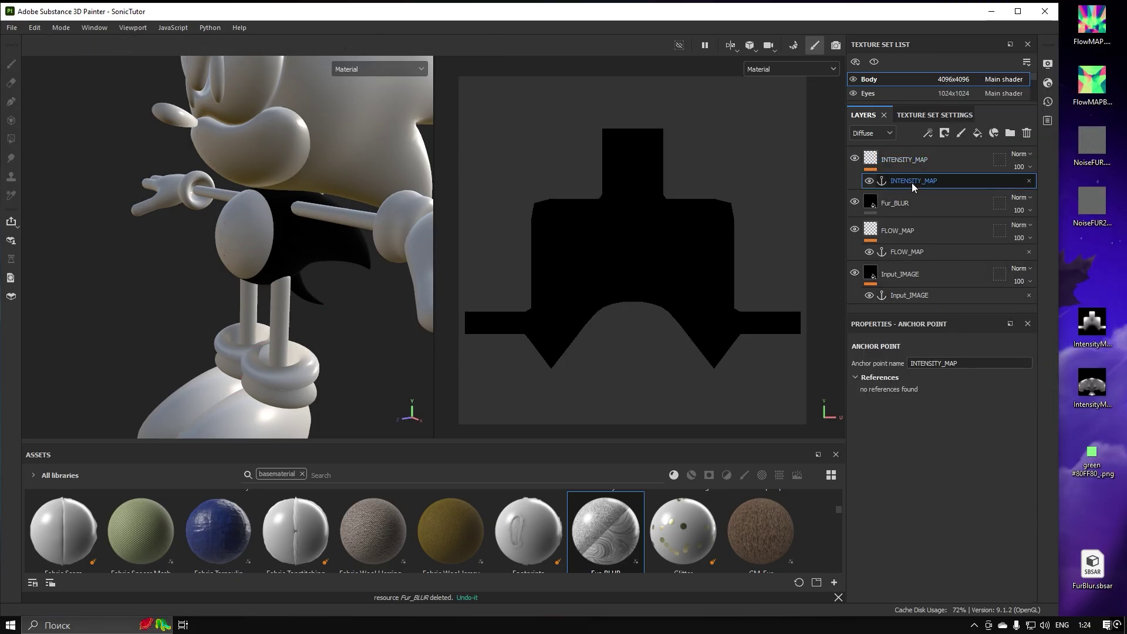
pyautogui.click(945, 168)
pyautogui.moveTo(955, 167); pyautogui.dragTo(937, 302)
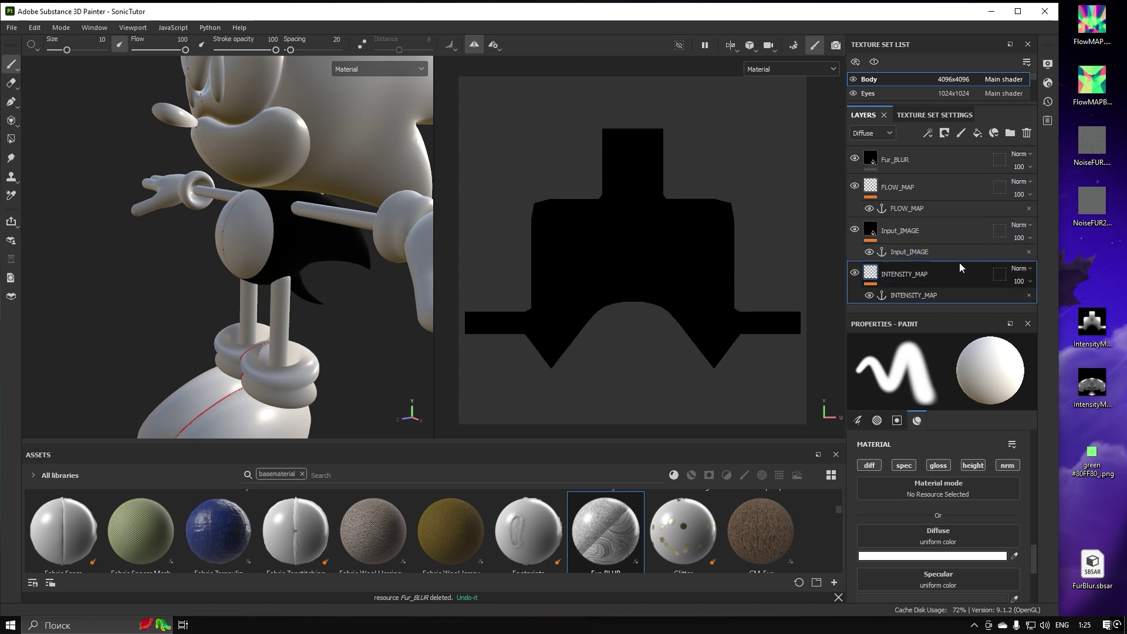
# Examine the anchor points available for the Intensity Map input of Fur_BLUR without assigning one
pyautogui.click(939, 161)
pyautogui.moveTo(946, 168); pyautogui.dragTo(950, 161)
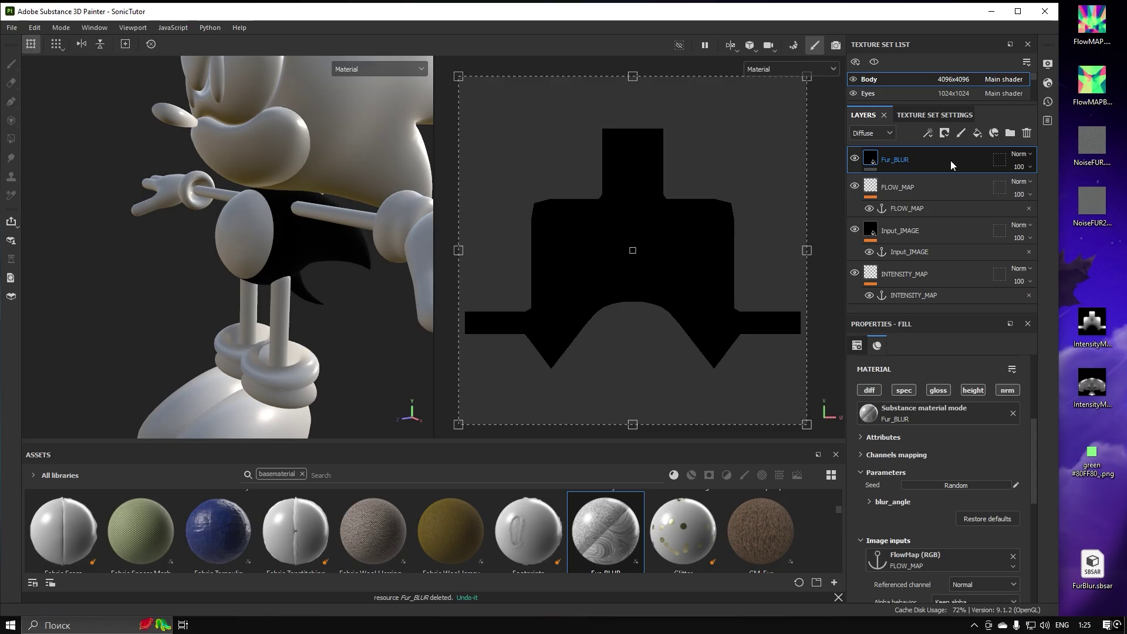
pyautogui.scroll(-2, 961, 459)
pyautogui.scroll(-7, 956, 461)
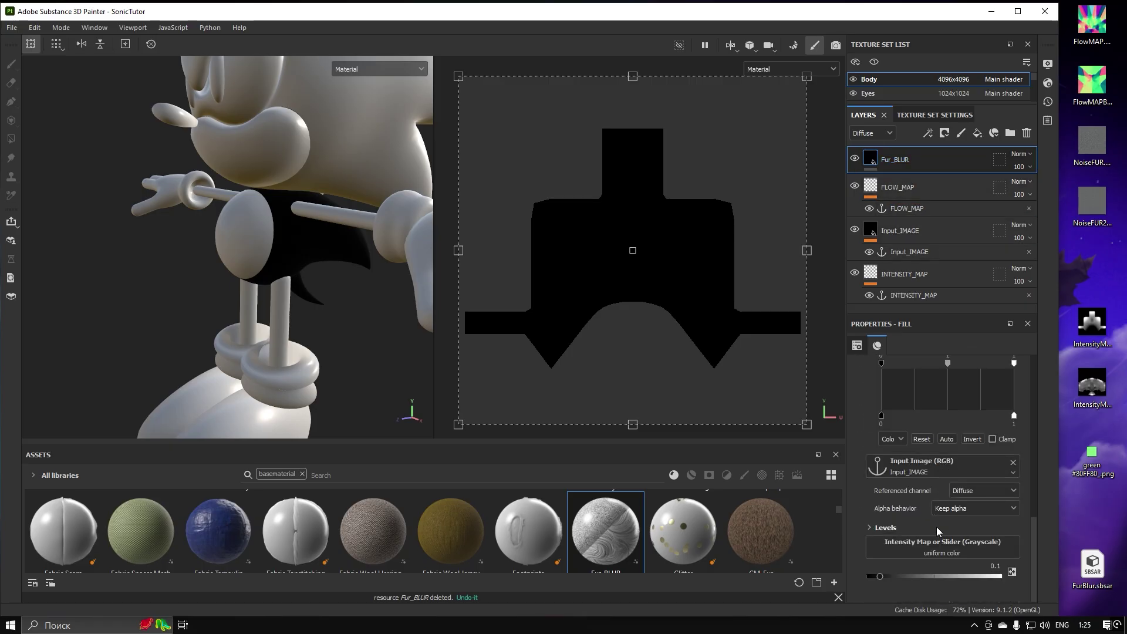
pyautogui.click(938, 541)
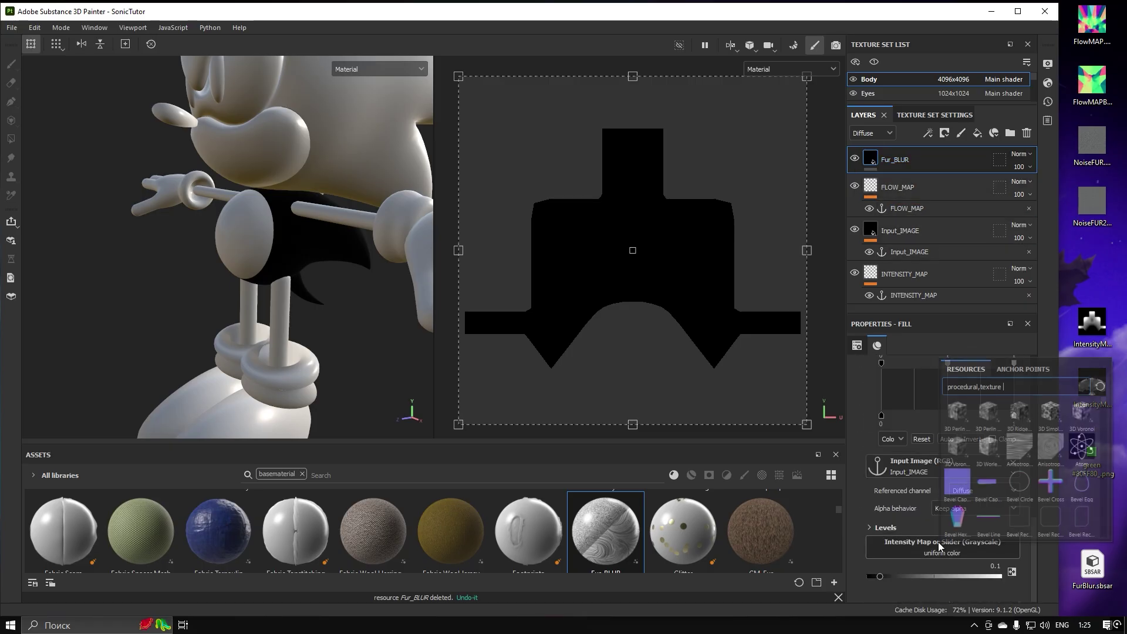
pyautogui.click(1017, 375)
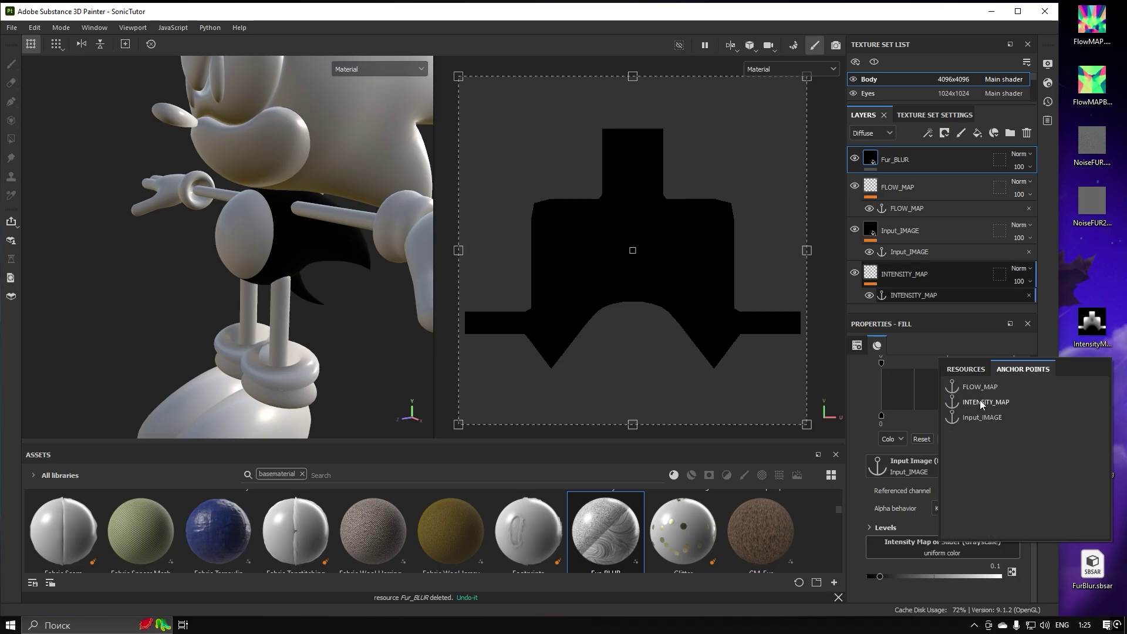
pyautogui.click(865, 398)
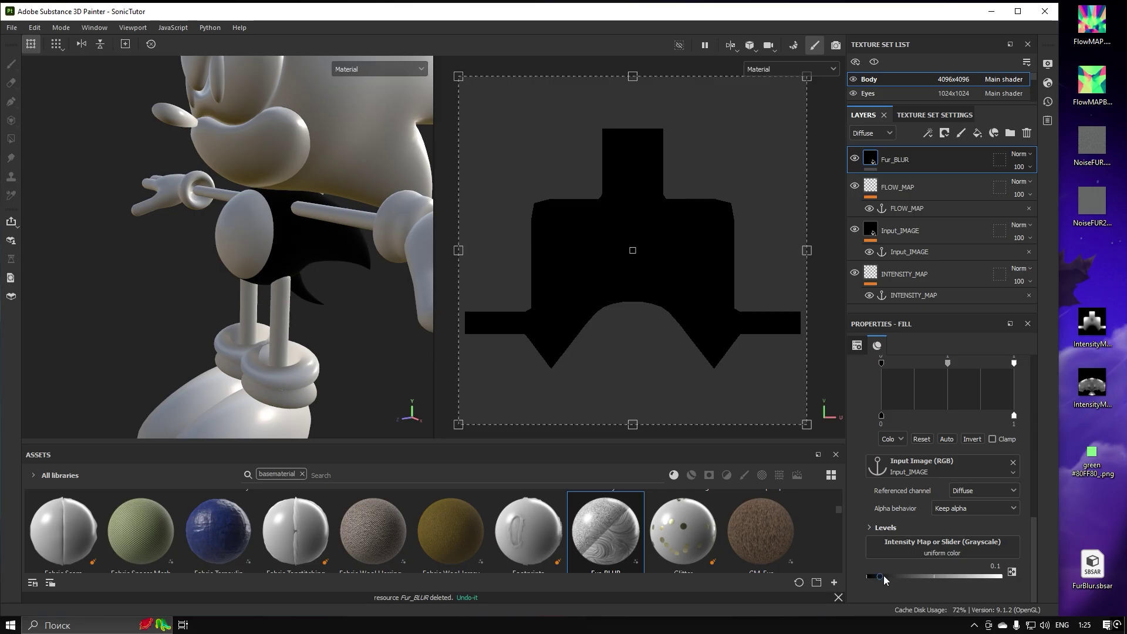
pyautogui.press('Return')
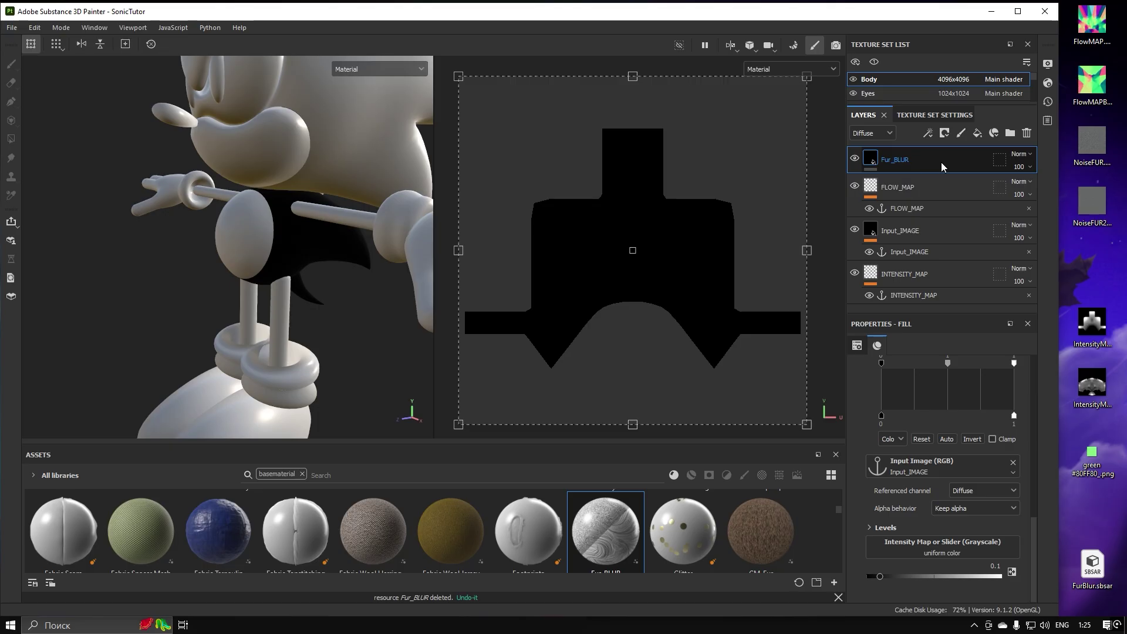
# Keep only the diffuse channel active on the Input_IMAGE fill and assign the NoiseFUR.png texture to Diffuse
pyautogui.click(941, 229)
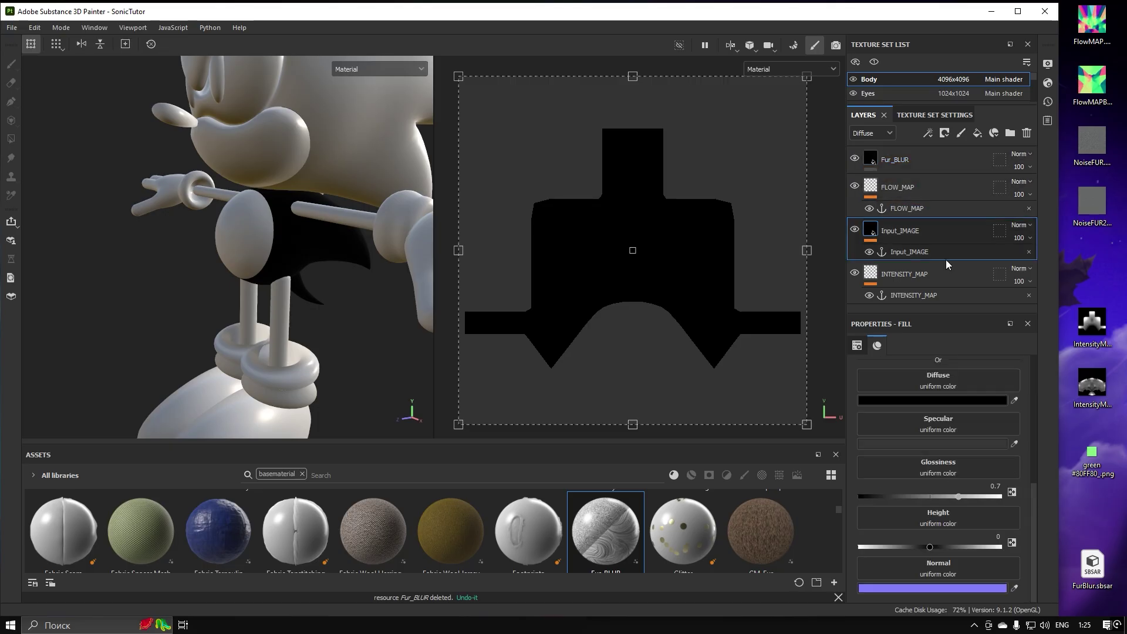
pyautogui.scroll(2, 973, 417)
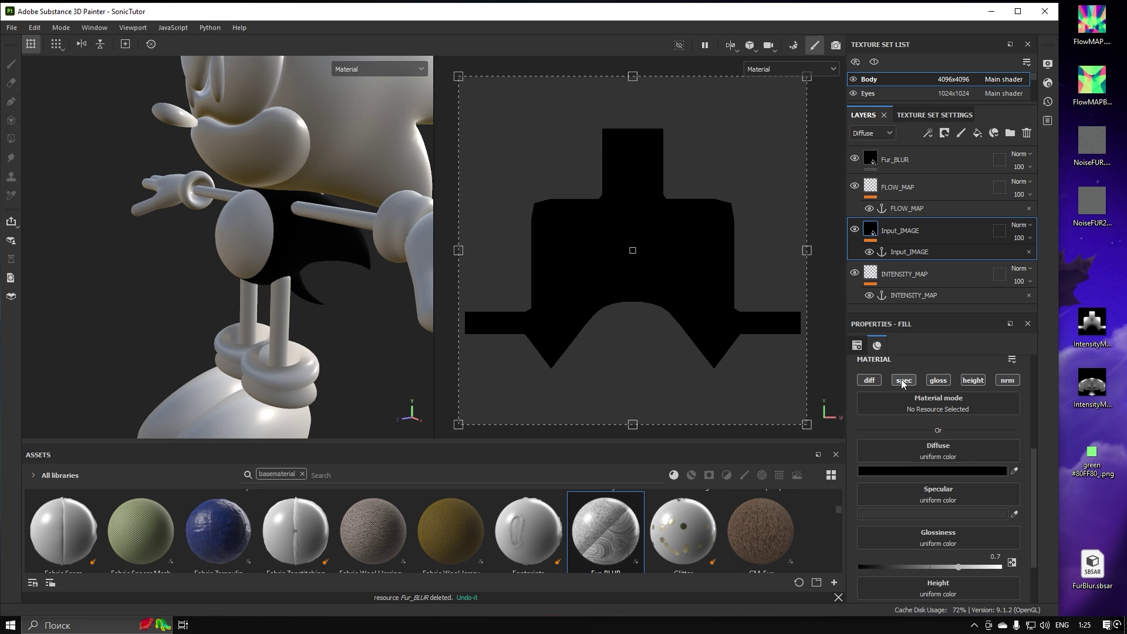
pyautogui.click(904, 381)
pyautogui.click(938, 380)
pyautogui.click(972, 390)
pyautogui.click(1007, 390)
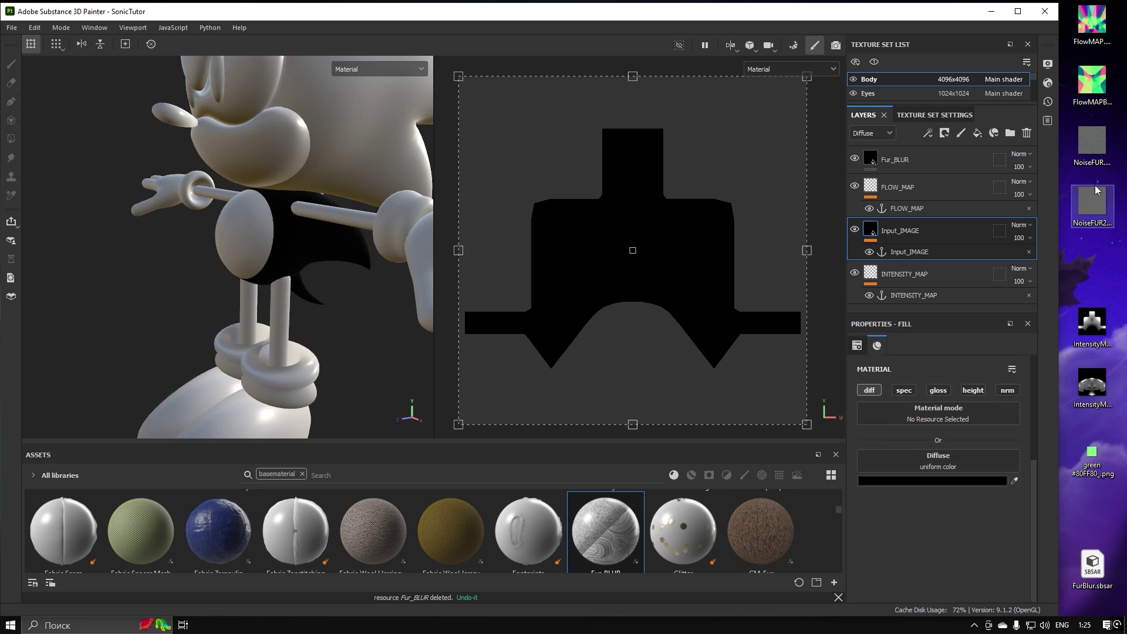
pyautogui.click(1093, 170)
pyautogui.moveTo(1090, 175); pyautogui.dragTo(951, 457)
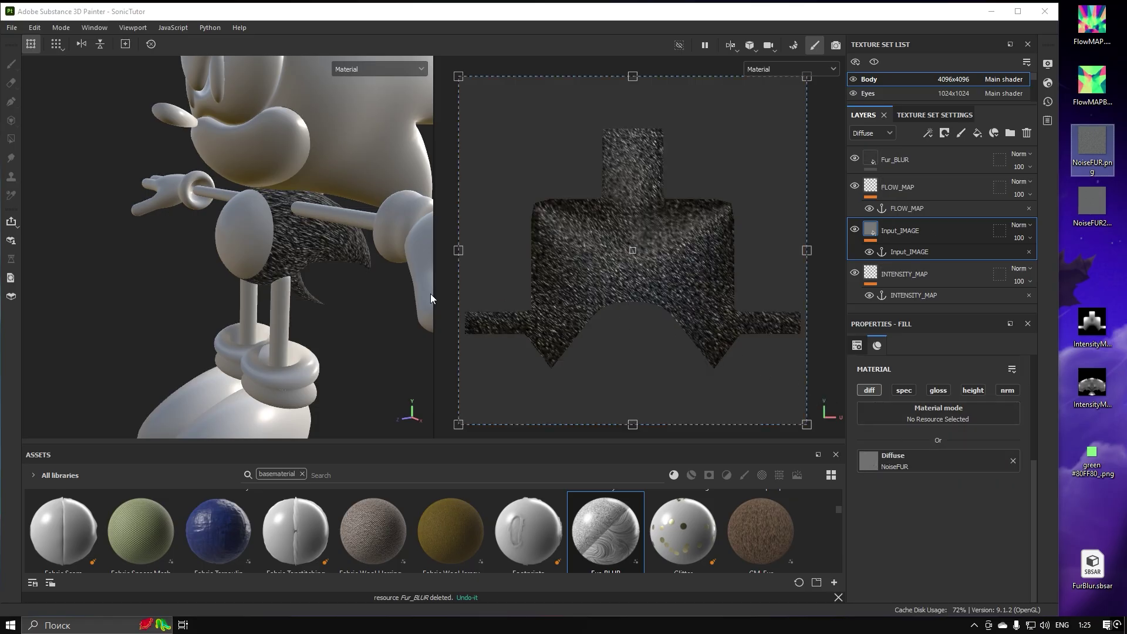
# Scale the Input_IMAGE fill's UV projection down to about a third of the texture's width, making the fur noise finer
pyautogui.moveTo(385, 274)
pyautogui.keyDown('alt'); pyautogui.mouseDown()
pyautogui.moveTo(370, 261)
pyautogui.moveTo(157, 233)
pyautogui.moveTo(219, 231)
pyautogui.moveTo(250, 245)
pyautogui.moveTo(171, 223)
pyautogui.moveTo(245, 247)
pyautogui.mouseUp(); pyautogui.keyUp('alt')
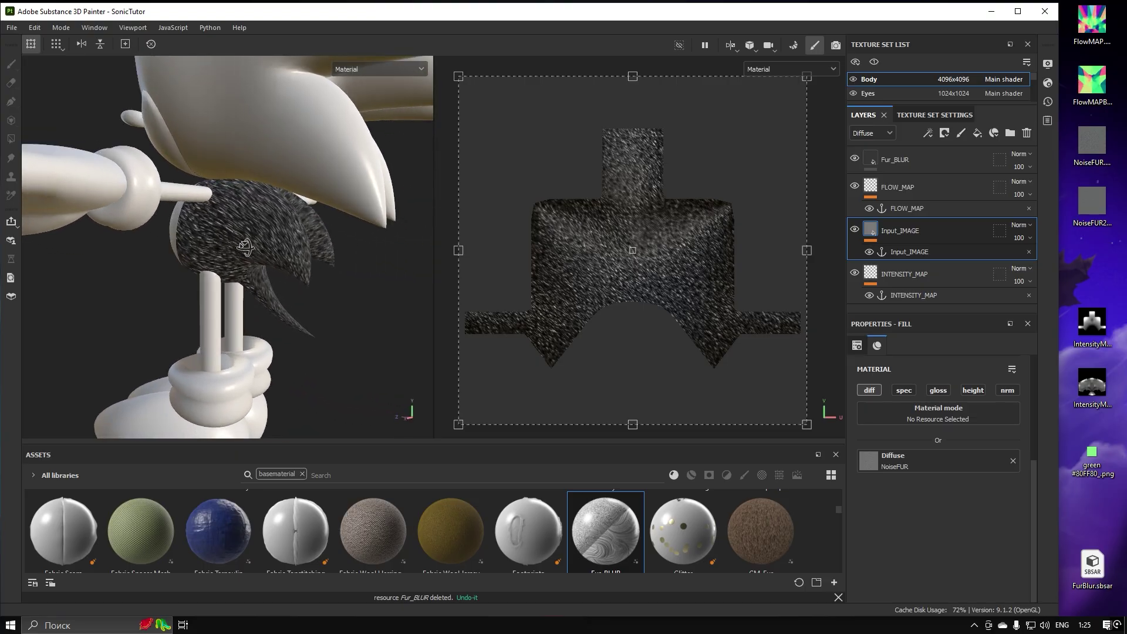
pyautogui.scroll(4, 266, 240)
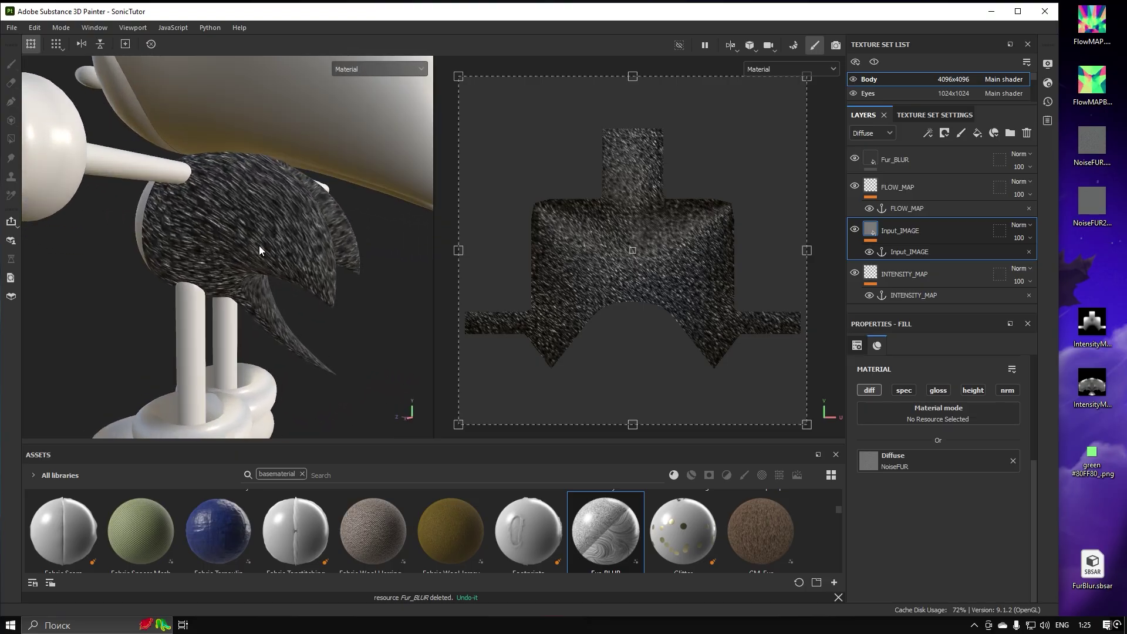
pyautogui.keyDown('alt'); pyautogui.moveTo(269, 245); pyautogui.dragTo(285, 236); pyautogui.keyUp('alt')
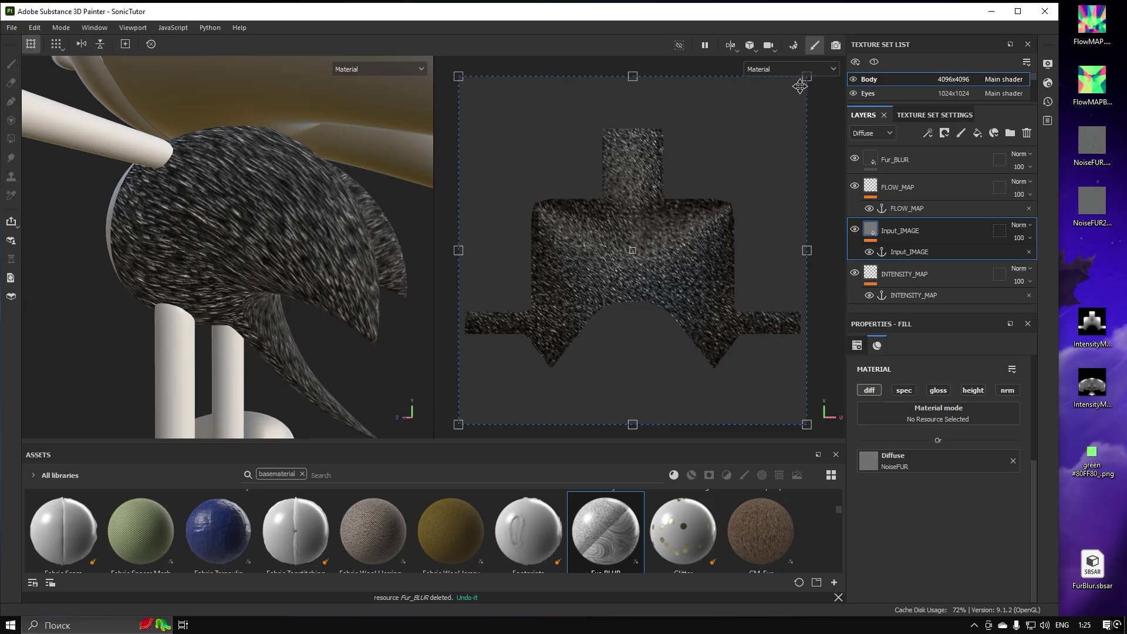
pyautogui.moveTo(807, 78); pyautogui.dragTo(552, 331)
pyautogui.scroll(3, 328, 241)
pyautogui.keyDown('alt'); pyautogui.moveTo(317, 247); pyautogui.dragTo(176, 249); pyautogui.keyUp('alt')
pyautogui.moveTo(558, 324); pyautogui.dragTo(568, 306)
pyautogui.keyDown('alt'); pyautogui.moveTo(252, 246); pyautogui.dragTo(409, 248); pyautogui.keyUp('alt')
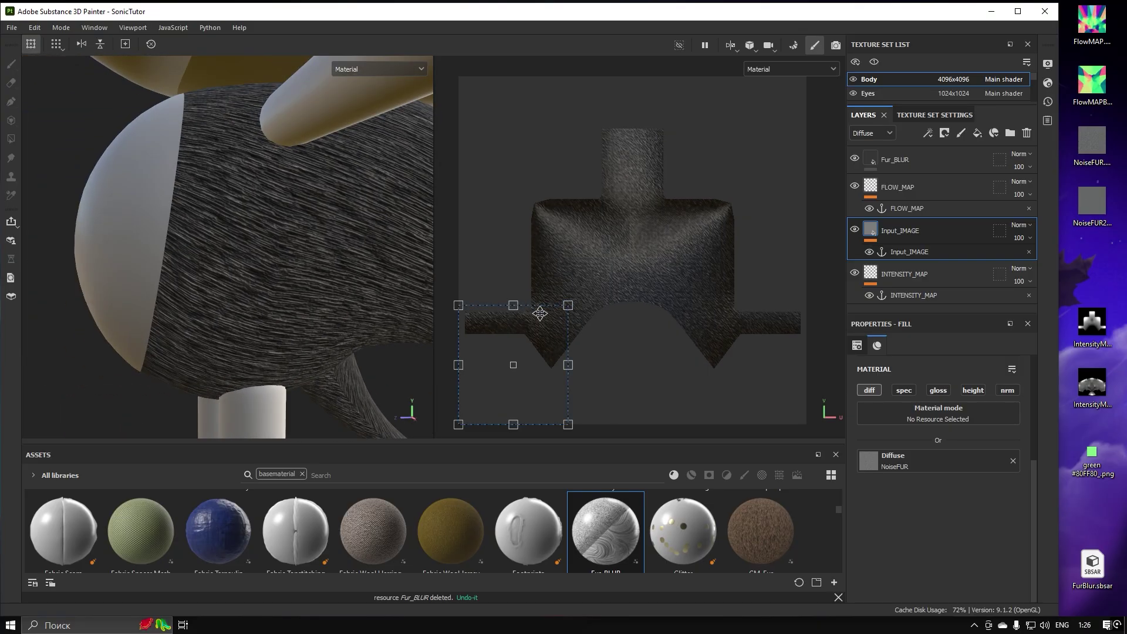
# Restrict the FLOW_MAP layer's paint material to the normal channel and assign the green #80FF80 image to Normal
pyautogui.click(935, 190)
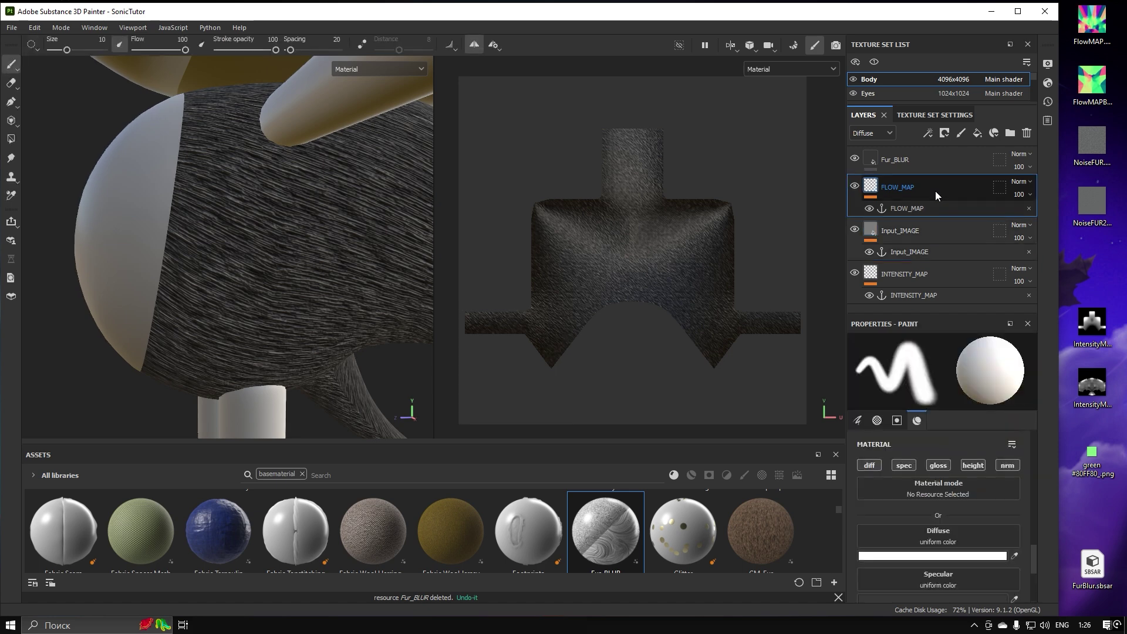
pyautogui.click(873, 468)
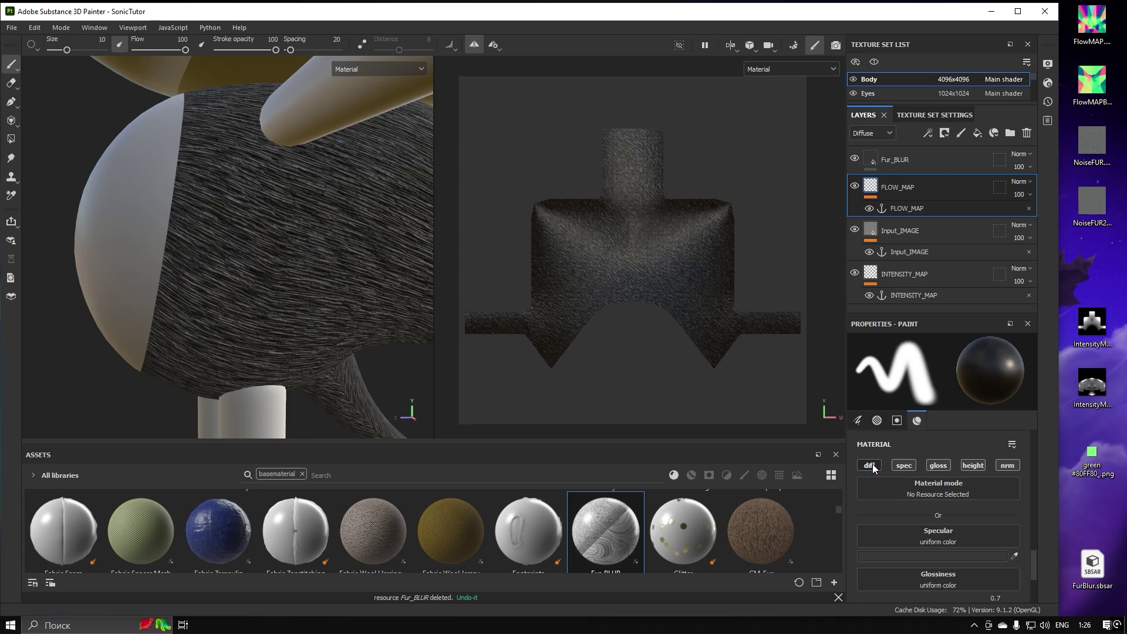
pyautogui.click(902, 465)
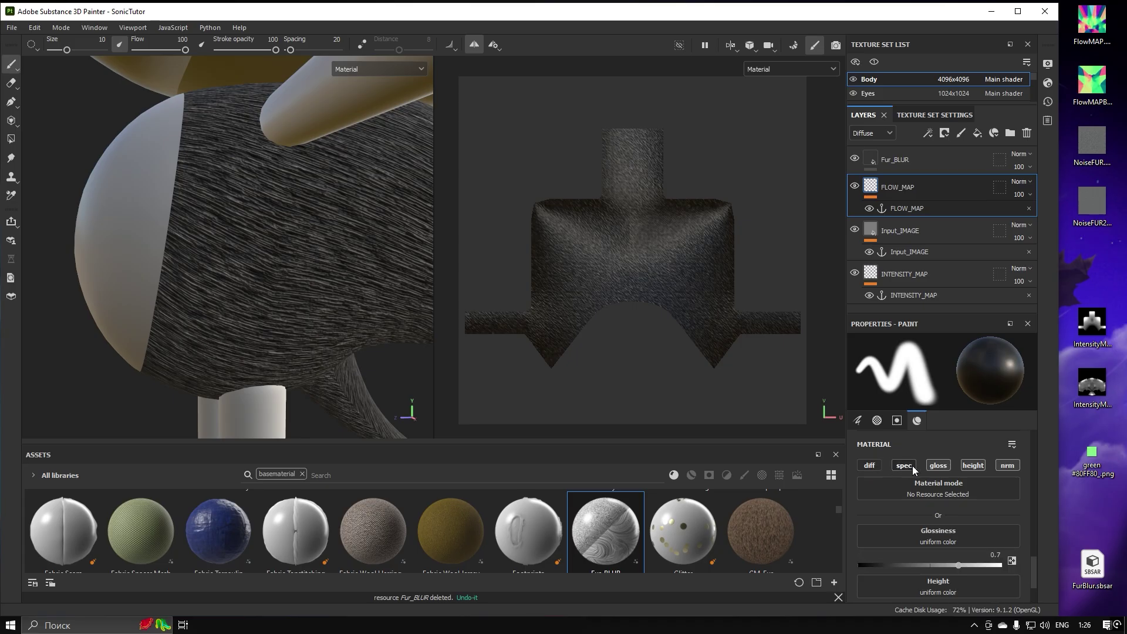
pyautogui.click(974, 469)
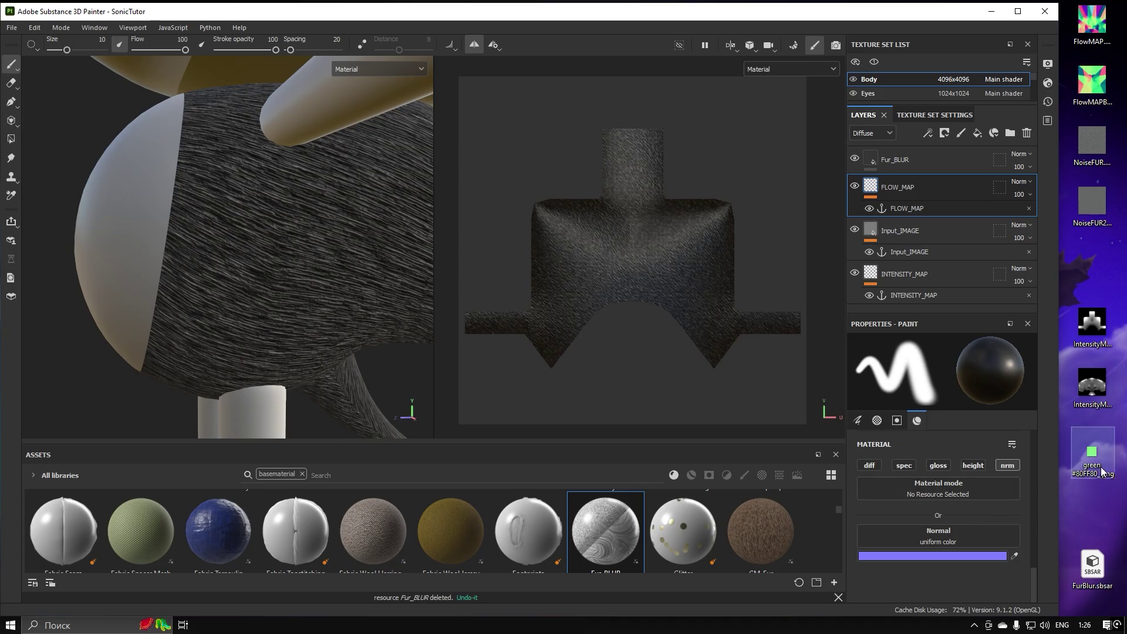
pyautogui.moveTo(1093, 452); pyautogui.dragTo(982, 528)
# Turn on Follow Path for the paint brush used on the FLOW_MAP layer
pyautogui.moveTo(1034, 587); pyautogui.dragTo(1037, 488)
pyautogui.click(974, 510)
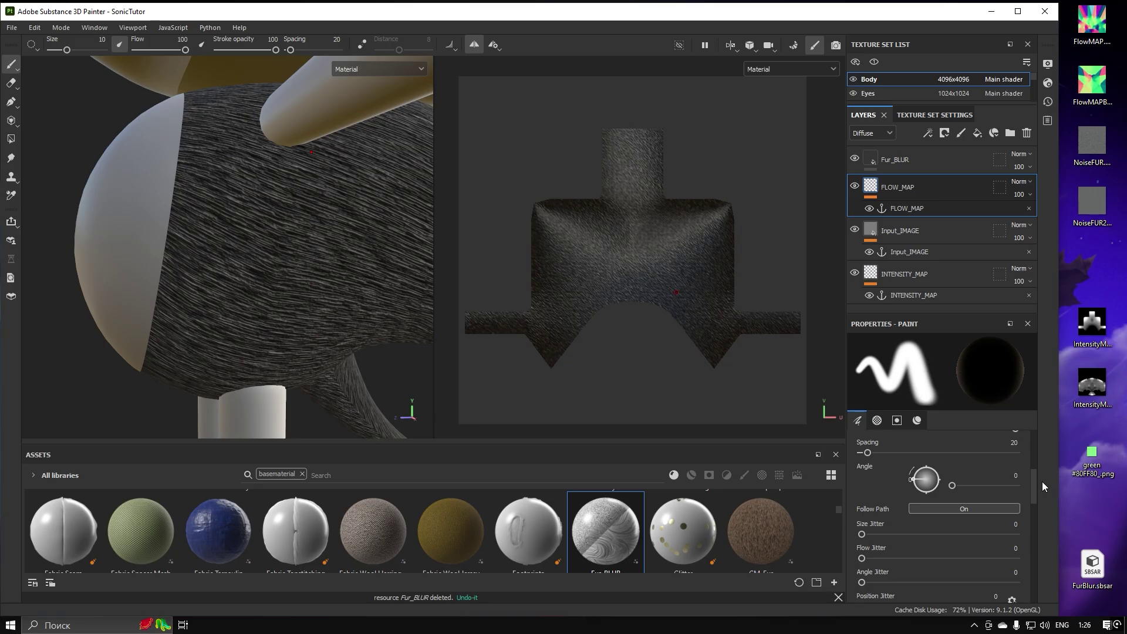
# Try two test strokes on the side of the body with the FLOW_MAP brush and undo them
pyautogui.moveTo(320, 196)
pyautogui.mouseDown()
pyautogui.moveTo(289, 314)
pyautogui.moveTo(372, 304)
pyautogui.moveTo(384, 252)
pyautogui.moveTo(375, 182)
pyautogui.moveTo(247, 223)
pyautogui.moveTo(328, 324)
pyautogui.mouseUp()
pyautogui.moveTo(390, 221)
pyautogui.mouseDown()
pyautogui.moveTo(328, 177)
pyautogui.moveTo(259, 199)
pyautogui.moveTo(247, 282)
pyautogui.moveTo(345, 304)
pyautogui.mouseUp()
pyautogui.hotkey('ctrl', 'z')
pyautogui.hotkey('ctrl', 'z')
# Display only the normal channel in the viewports and set the brush flow to 80 and spacing to 15
pyautogui.keyDown('alt'); pyautogui.moveTo(352, 249); pyautogui.dragTo(269, 245); pyautogui.keyUp('alt')
pyautogui.click(379, 68)
pyautogui.moveTo(302, 193); pyautogui.dragTo(405, 202)
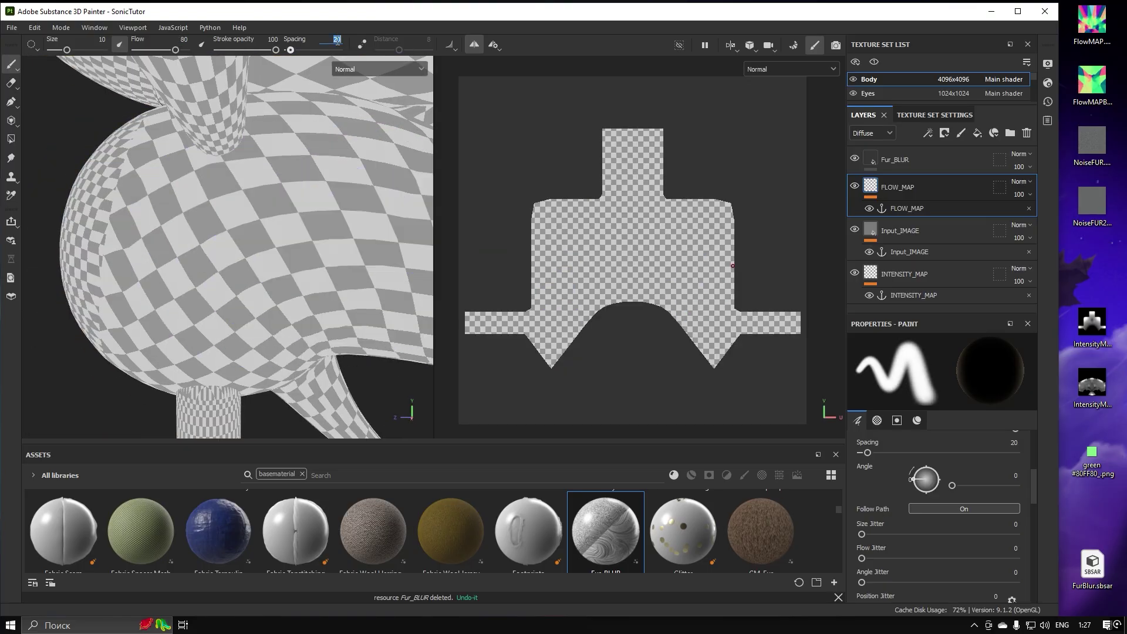
pyautogui.write('15')
pyautogui.press('Return')
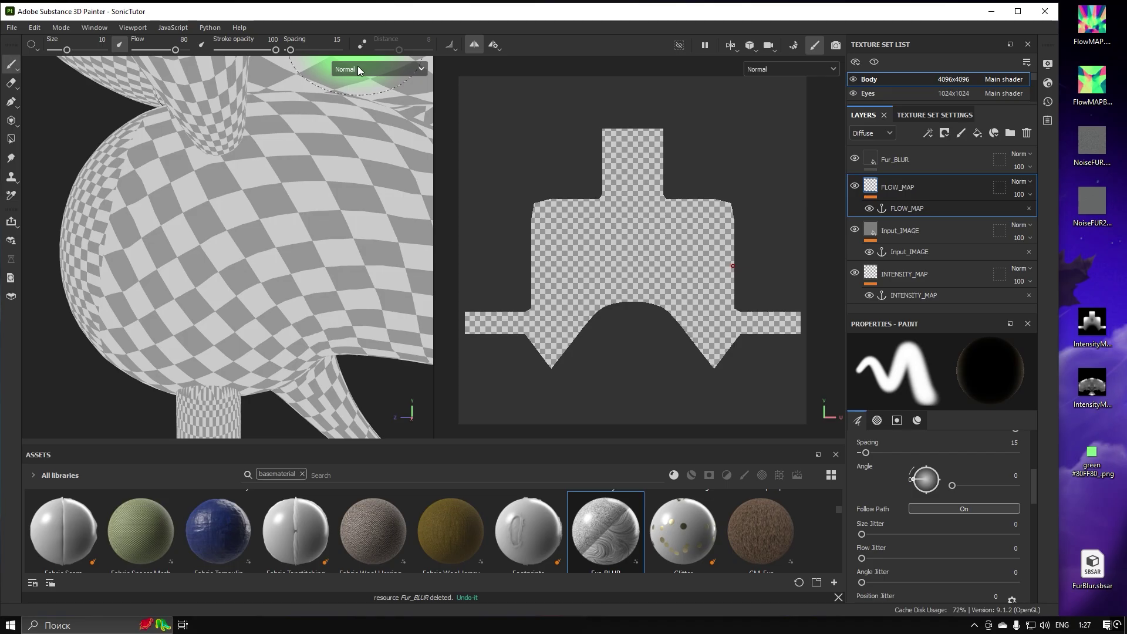
# Paint overlapping test strokes in different directions on the side of the body, using a flow of 100 after the first stroke
pyautogui.moveTo(156, 201); pyautogui.dragTo(441, 274)
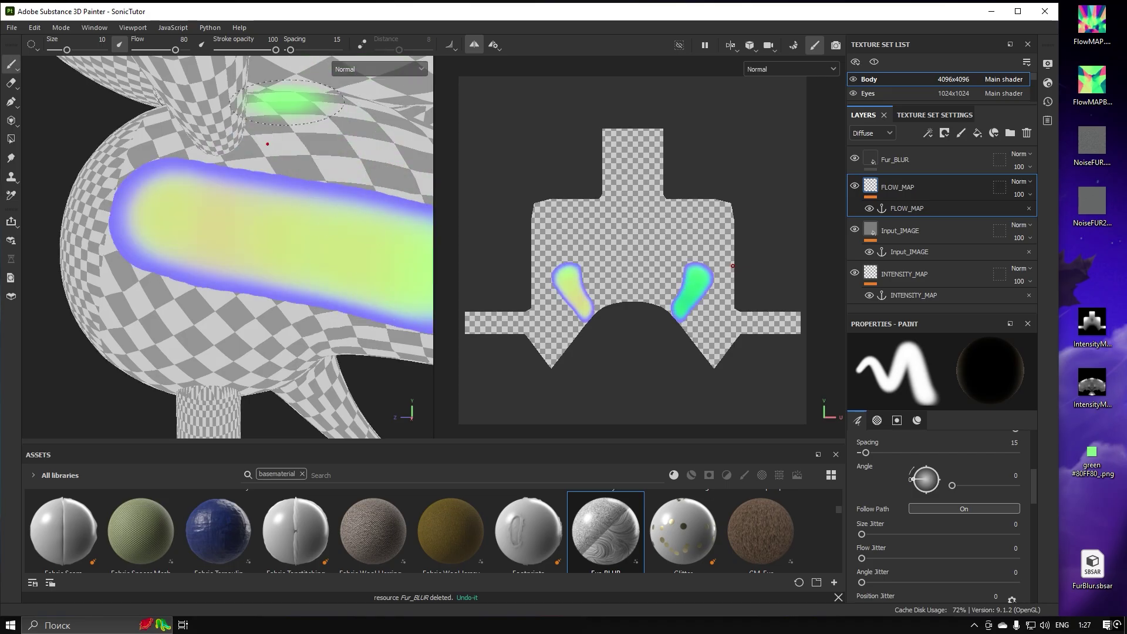
pyautogui.write('100')
pyautogui.moveTo(222, 157); pyautogui.dragTo(450, 211)
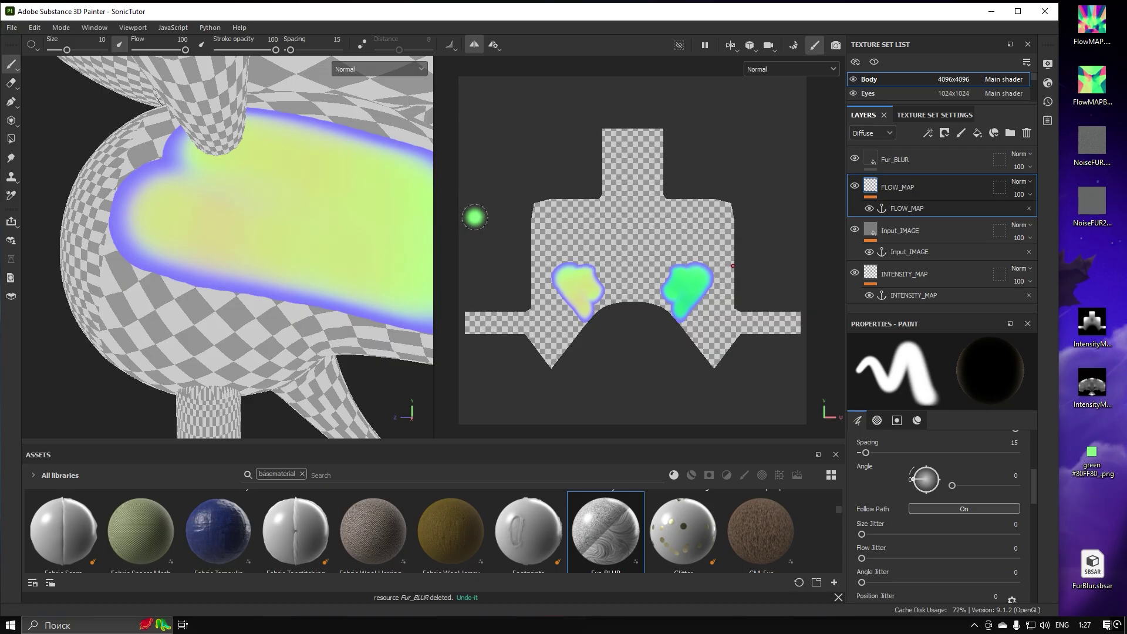
pyautogui.moveTo(252, 156)
pyautogui.mouseDown()
pyautogui.moveTo(235, 288)
pyautogui.moveTo(375, 220)
pyautogui.moveTo(328, 176)
pyautogui.moveTo(276, 167)
pyautogui.mouseUp()
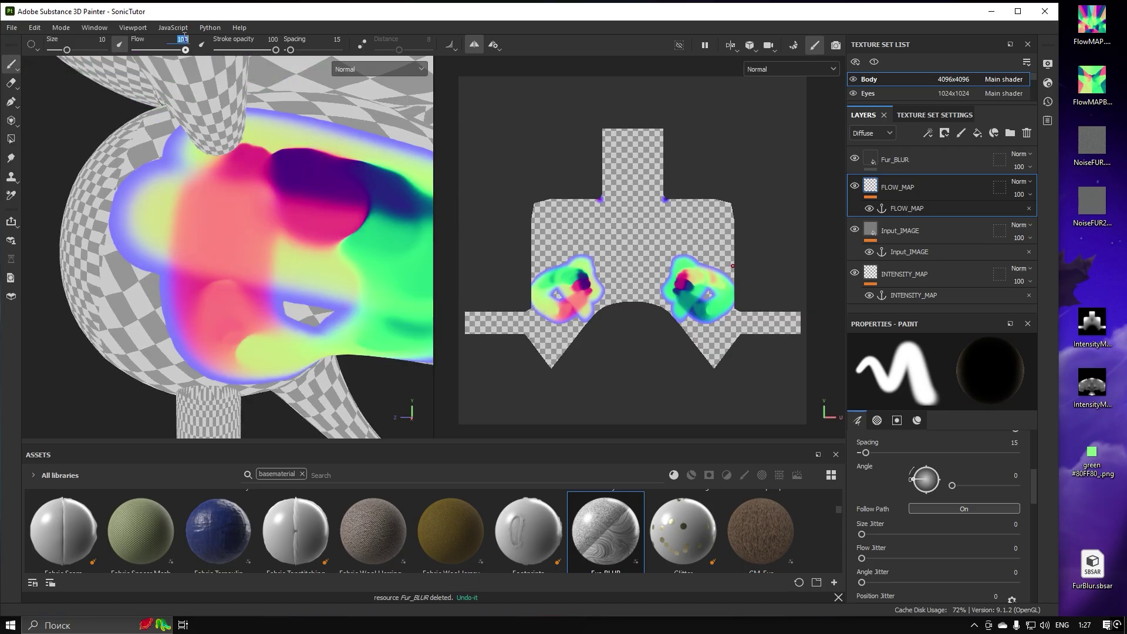
# Set the brush flow to 80 and undo all the test strokes on the body
pyautogui.write('80')
pyautogui.press('Return')
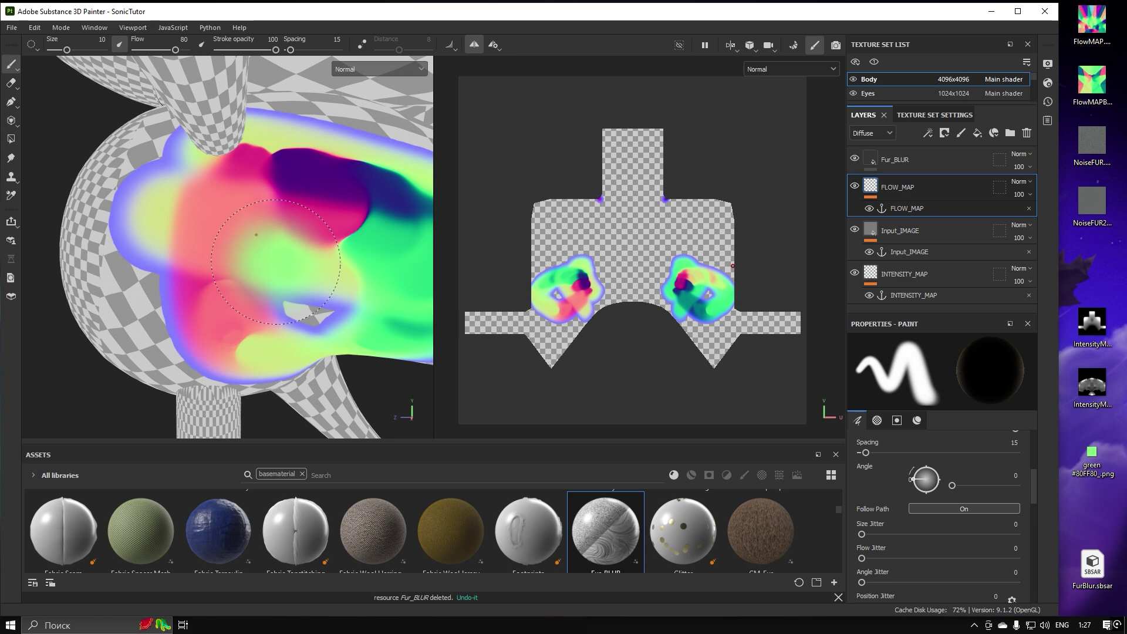
pyautogui.hotkey('ctrl', 'z')
pyautogui.hotkey('ctrl', 'z')
pyautogui.hotkey('ctrl', 'z')
pyautogui.hotkey('ctrl', 'z')
pyautogui.hotkey('ctrl', 'z')
pyautogui.hotkey('ctrl', 'z')
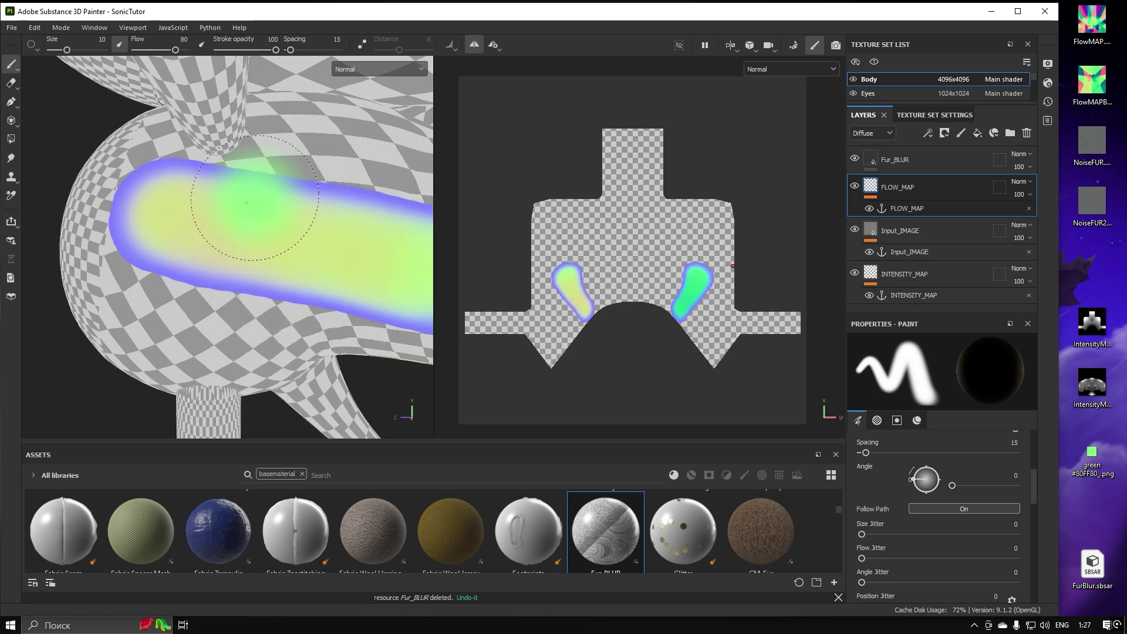
pyautogui.moveTo(262, 321)
pyautogui.mouseDown()
pyautogui.moveTo(352, 299)
pyautogui.moveTo(258, 170)
pyautogui.moveTo(247, 234)
pyautogui.mouseUp()
pyautogui.hotkey('ctrl', 'z')
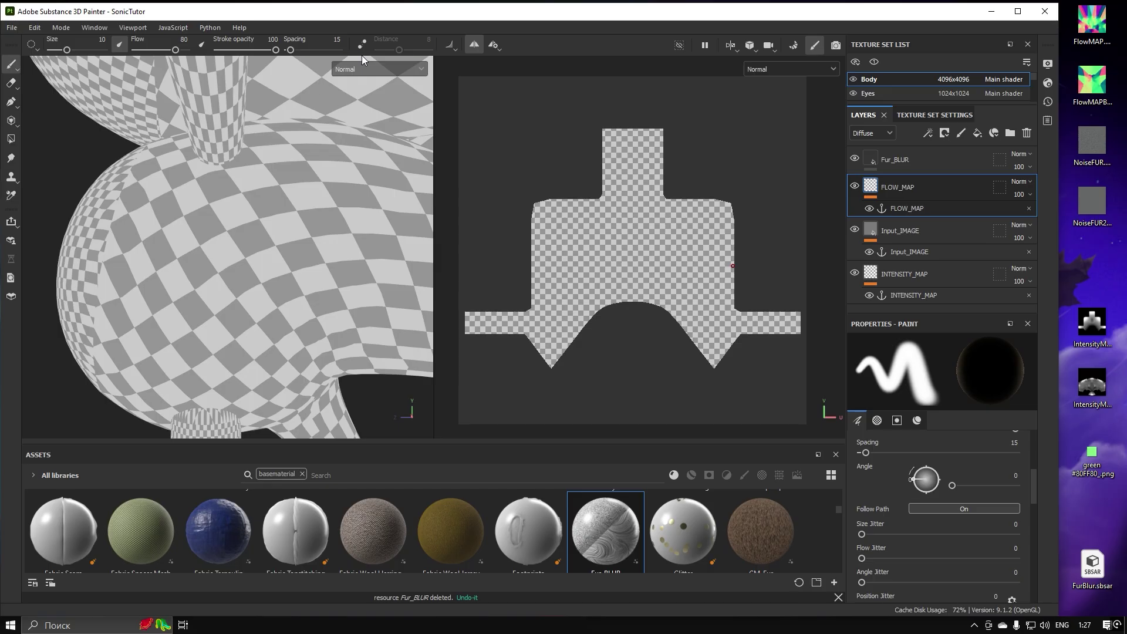
# Display the full material in the viewports and isolate the Body texture set
pyautogui.click(371, 68)
pyautogui.click(367, 95)
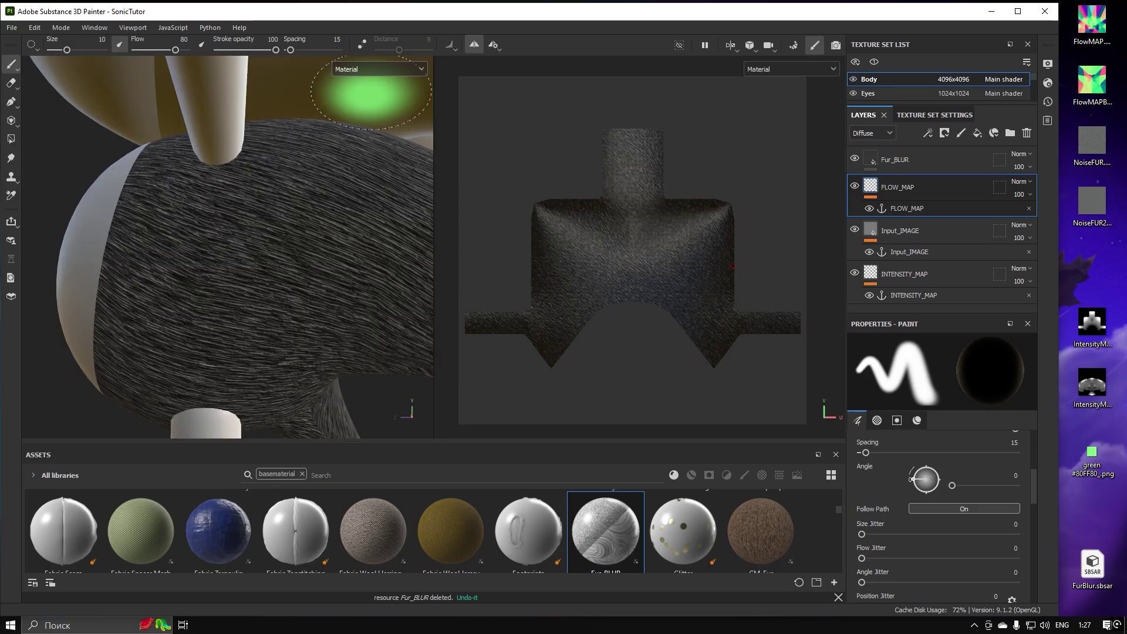
pyautogui.click(875, 63)
# Paint the fur direction over the entire body on the FLOW_MAP layer, adapting the brush size to each area
pyautogui.moveTo(382, 228)
pyautogui.keyDown('alt'); pyautogui.mouseDown()
pyautogui.moveTo(337, 171)
pyautogui.moveTo(324, 235)
pyautogui.mouseUp(); pyautogui.keyUp('alt')
pyautogui.moveTo(311, 360)
pyautogui.keyDown('alt'); pyautogui.mouseDown()
pyautogui.moveTo(331, 304)
pyautogui.moveTo(206, 156)
pyautogui.moveTo(162, 229)
pyautogui.moveTo(334, 370)
pyautogui.moveTo(221, 227)
pyautogui.moveTo(145, 268)
pyautogui.moveTo(158, 234)
pyautogui.mouseUp(); pyautogui.keyUp('alt')
pyautogui.keyDown('ctrl'); pyautogui.moveTo(179, 234); pyautogui.dragTo(158, 234, button='right'); pyautogui.keyUp('ctrl')
pyautogui.moveTo(158, 235)
pyautogui.keyDown('alt'); pyautogui.mouseDown()
pyautogui.moveTo(184, 277)
pyautogui.moveTo(229, 212)
pyautogui.mouseUp(); pyautogui.keyUp('alt')
pyautogui.keyDown('ctrl'); pyautogui.moveTo(229, 211); pyautogui.dragTo(247, 212, button='right'); pyautogui.keyUp('ctrl')
pyautogui.moveTo(248, 212)
pyautogui.keyDown('alt'); pyautogui.mouseDown()
pyautogui.moveTo(287, 337)
pyautogui.moveTo(299, 241)
pyautogui.moveTo(297, 314)
pyautogui.moveTo(172, 333)
pyautogui.mouseUp(); pyautogui.keyUp('alt')
pyautogui.keyDown('ctrl'); pyautogui.moveTo(172, 333); pyautogui.dragTo(196, 333, button='right'); pyautogui.keyUp('ctrl')
pyautogui.moveTo(197, 335)
pyautogui.keyDown('alt'); pyautogui.mouseDown()
pyautogui.moveTo(302, 206)
pyautogui.moveTo(312, 369)
pyautogui.moveTo(325, 292)
pyautogui.mouseUp(); pyautogui.keyUp('alt')
pyautogui.keyDown('ctrl'); pyautogui.moveTo(325, 292); pyautogui.dragTo(293, 291, button='right'); pyautogui.keyUp('ctrl')
pyautogui.moveTo(293, 292); pyautogui.dragTo(297, 270)
pyautogui.moveTo(297, 270)
pyautogui.keyDown('alt'); pyautogui.mouseDown()
pyautogui.moveTo(299, 249)
pyautogui.moveTo(296, 262)
pyautogui.mouseUp(); pyautogui.keyUp('alt')
pyautogui.moveTo(296, 261)
pyautogui.keyDown('alt'); pyautogui.mouseDown()
pyautogui.moveTo(274, 244)
pyautogui.moveTo(240, 318)
pyautogui.mouseUp(); pyautogui.keyUp('alt')
pyautogui.keyDown('alt'); pyautogui.moveTo(240, 318); pyautogui.dragTo(175, 233, button='right'); pyautogui.keyUp('alt')
pyautogui.keyDown('ctrl'); pyautogui.moveTo(175, 234); pyautogui.dragTo(198, 234, button='right'); pyautogui.keyUp('ctrl')
pyautogui.keyDown('alt'); pyautogui.moveTo(235, 215); pyautogui.dragTo(246, 235); pyautogui.keyUp('alt')
# Display only the normal channel and add a Blur filter to the FLOW_MAP layer
pyautogui.click(379, 68)
pyautogui.click(363, 163)
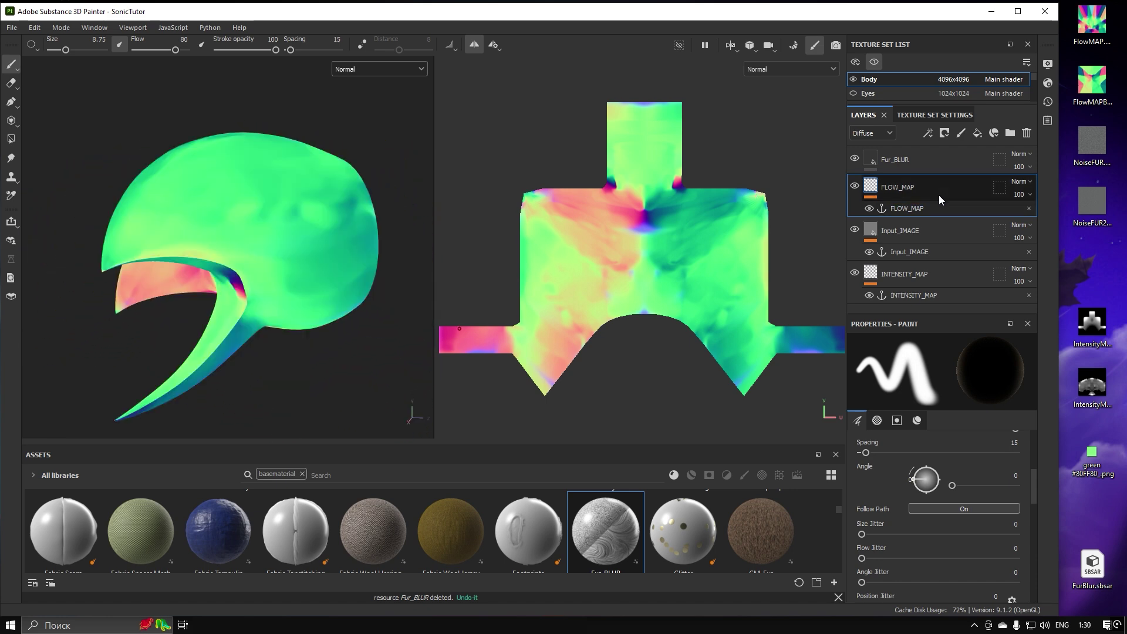
pyautogui.rightClick(940, 189)
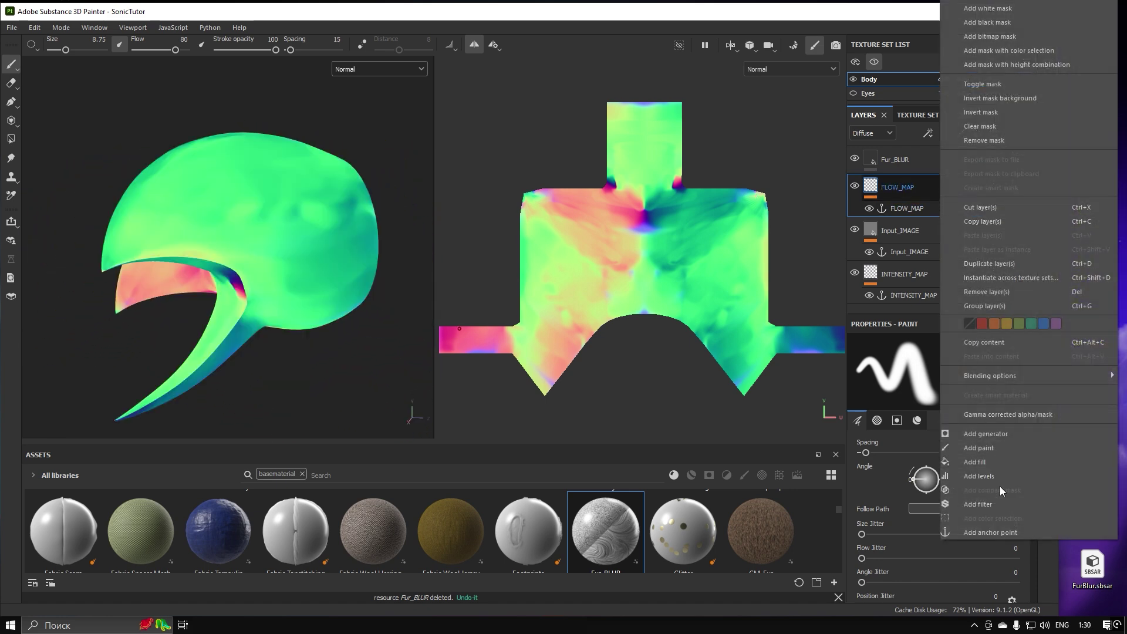
pyautogui.click(999, 503)
pyautogui.click(939, 391)
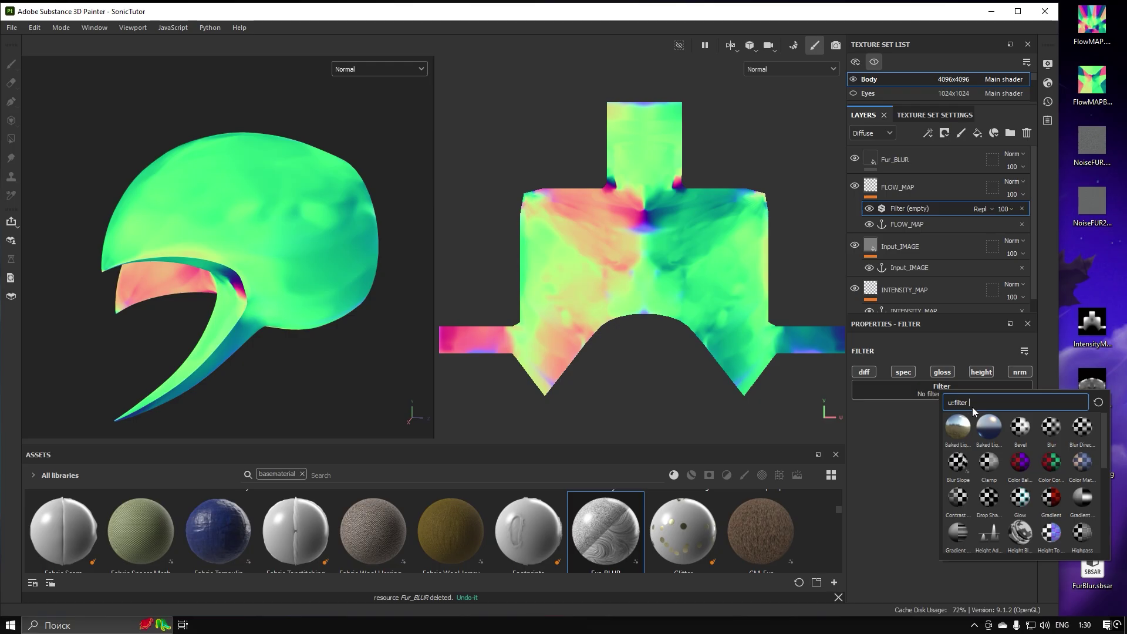
pyautogui.click(1050, 432)
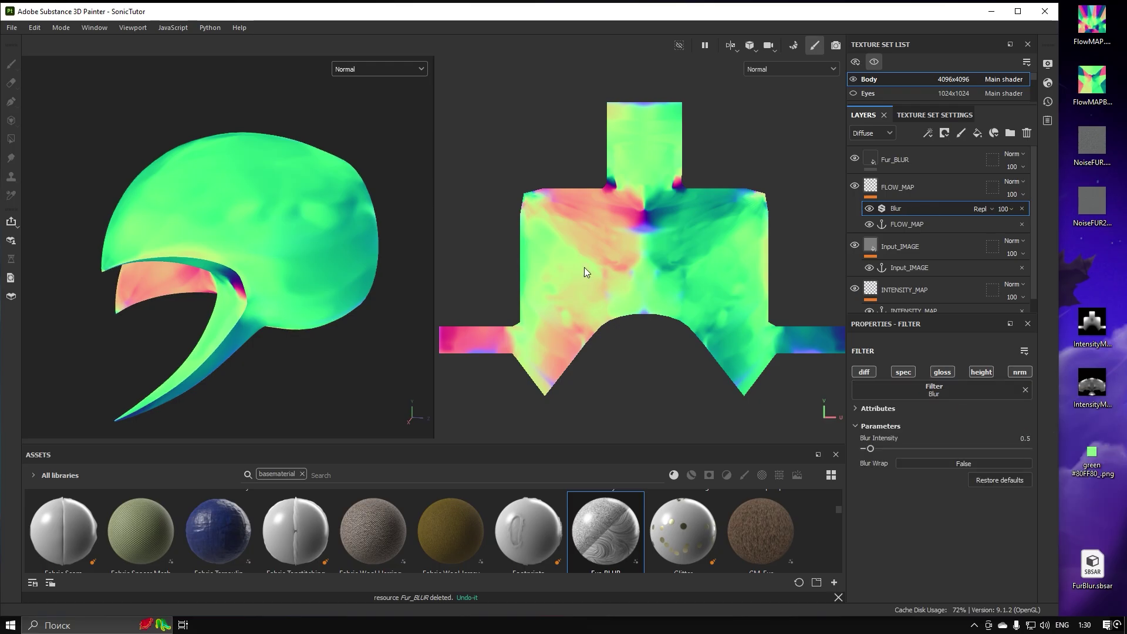
# Set the Blur filter's intensity to 5.26 and display the full material to inspect the fur
pyautogui.moveTo(871, 448); pyautogui.dragTo(889, 449)
pyautogui.keyDown('alt'); pyautogui.moveTo(223, 228); pyautogui.dragTo(386, 241); pyautogui.keyUp('alt')
pyautogui.keyDown('alt'); pyautogui.moveTo(258, 220); pyautogui.dragTo(333, 273, button='middle'); pyautogui.keyUp('alt')
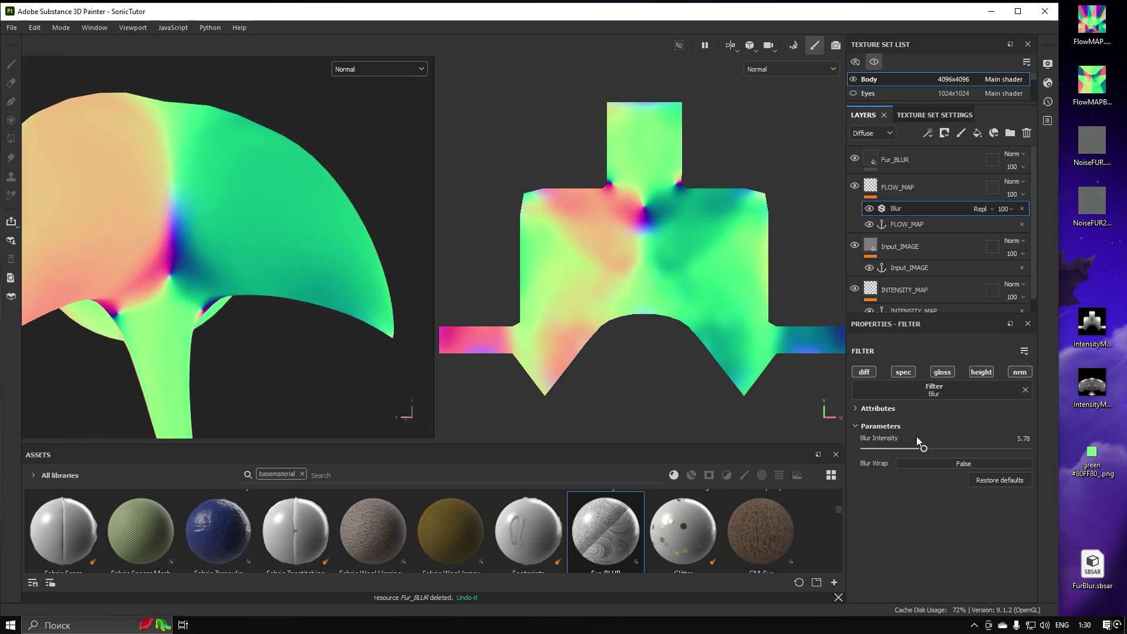
pyautogui.moveTo(885, 451); pyautogui.dragTo(918, 453)
pyautogui.click(403, 68)
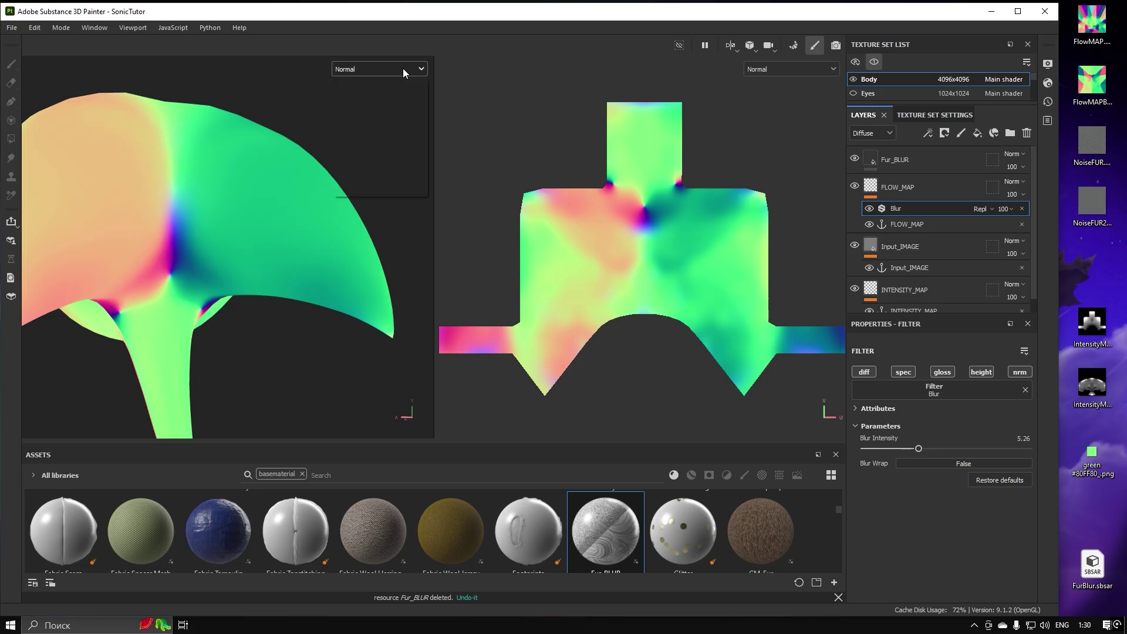
pyautogui.click(373, 96)
pyautogui.keyDown('alt'); pyautogui.moveTo(206, 170); pyautogui.dragTo(167, 191); pyautogui.keyUp('alt')
pyautogui.keyDown('alt'); pyautogui.moveTo(276, 226); pyautogui.dragTo(302, 229); pyautogui.keyUp('alt')
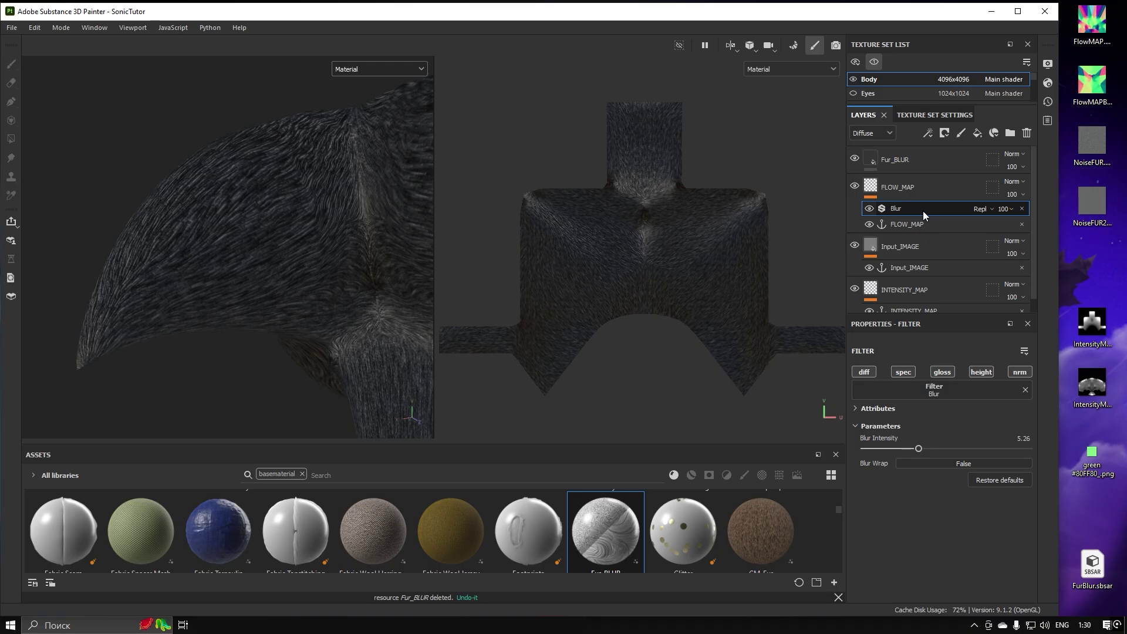
# Move the Blur filter below the FLOW_MAP anchor point and set its Blur Intensity to 11.73
pyautogui.moveTo(923, 210); pyautogui.dragTo(933, 230)
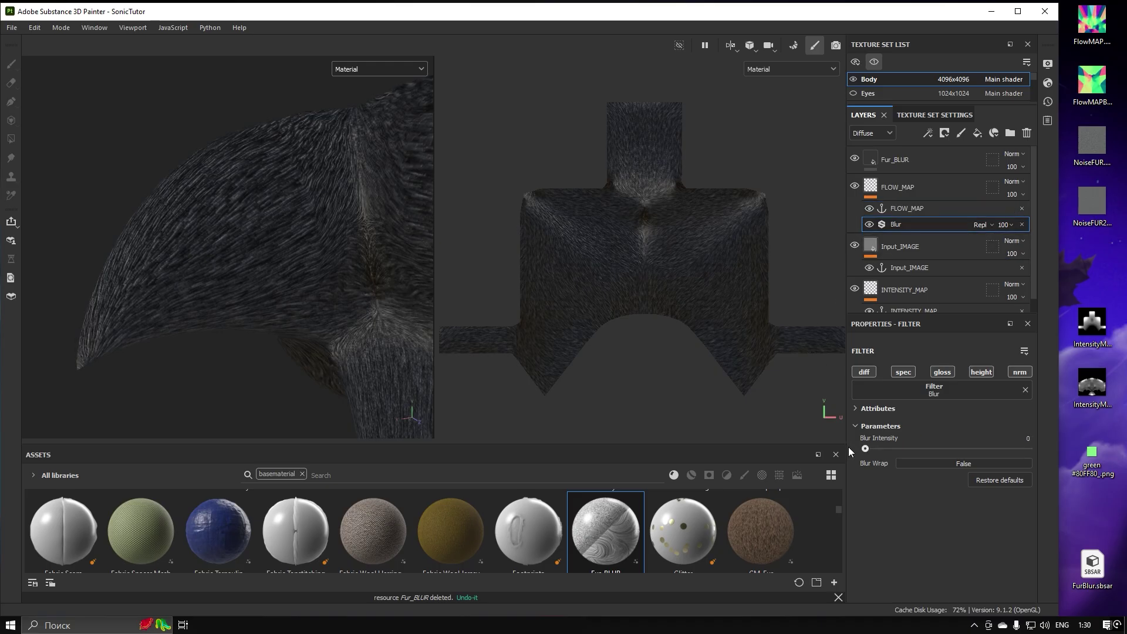
pyautogui.moveTo(879, 449); pyautogui.dragTo(985, 449)
pyautogui.keyDown('alt'); pyautogui.moveTo(308, 205); pyautogui.dragTo(242, 289); pyautogui.keyUp('alt')
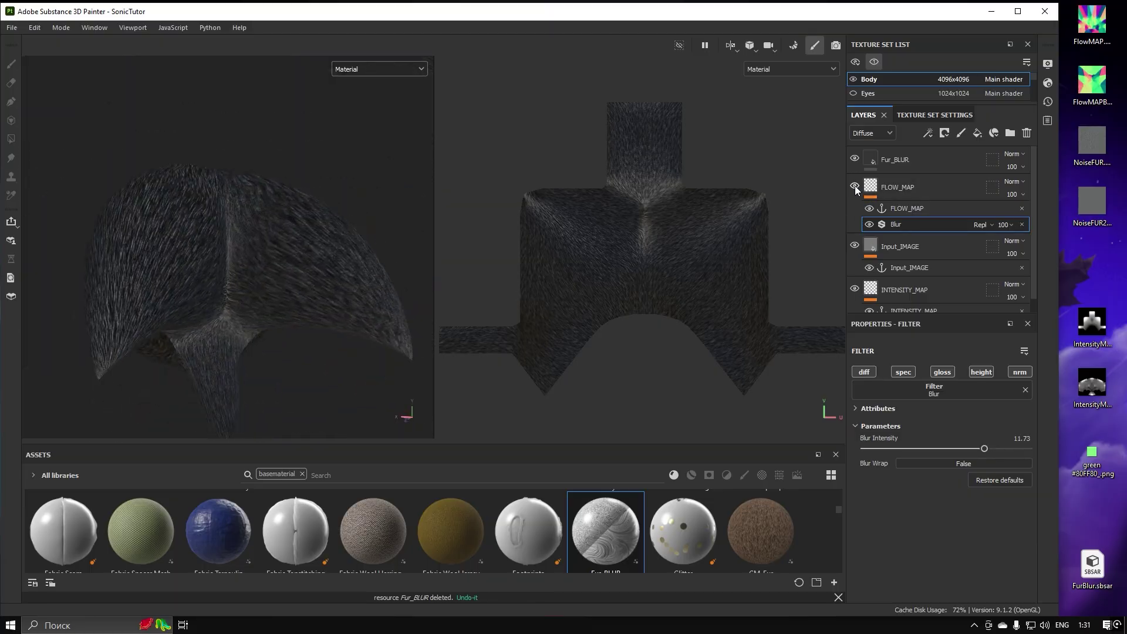
# Hide the FLOW_MAP layer and display all texture sets of the character again
pyautogui.click(854, 188)
pyautogui.keyDown('alt'); pyautogui.moveTo(191, 239); pyautogui.dragTo(353, 231); pyautogui.keyUp('alt')
pyautogui.moveTo(164, 224)
pyautogui.keyDown('alt'); pyautogui.mouseDown()
pyautogui.moveTo(143, 234)
pyautogui.moveTo(204, 244)
pyautogui.moveTo(159, 271)
pyautogui.moveTo(381, 225)
pyautogui.moveTo(116, 231)
pyautogui.moveTo(351, 226)
pyautogui.moveTo(176, 229)
pyautogui.mouseUp(); pyautogui.keyUp('alt')
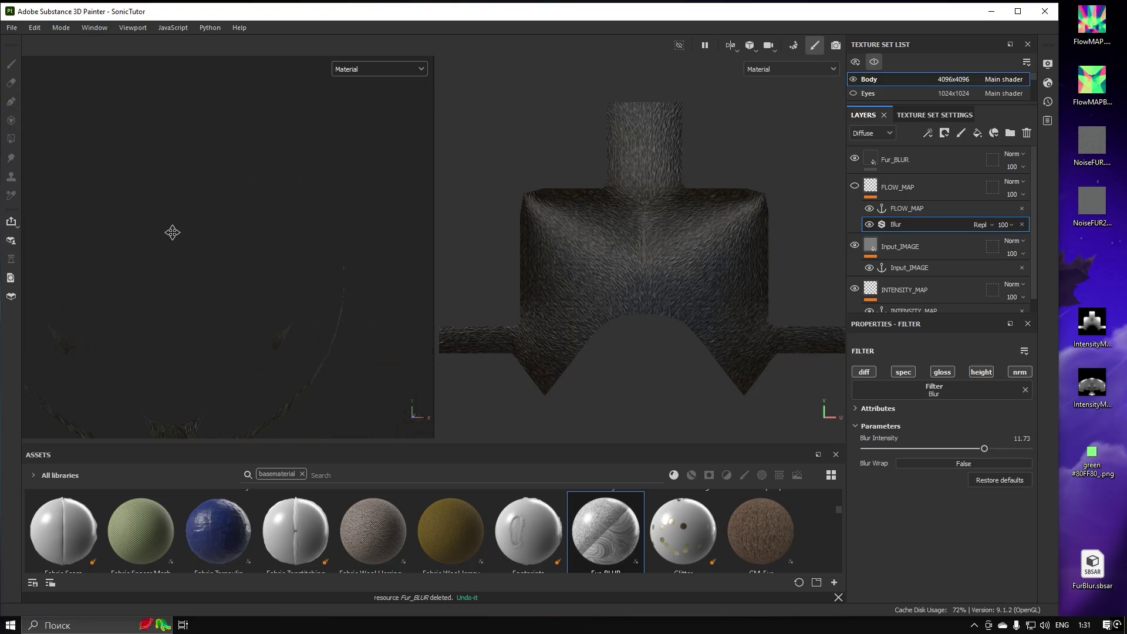
pyautogui.click(873, 63)
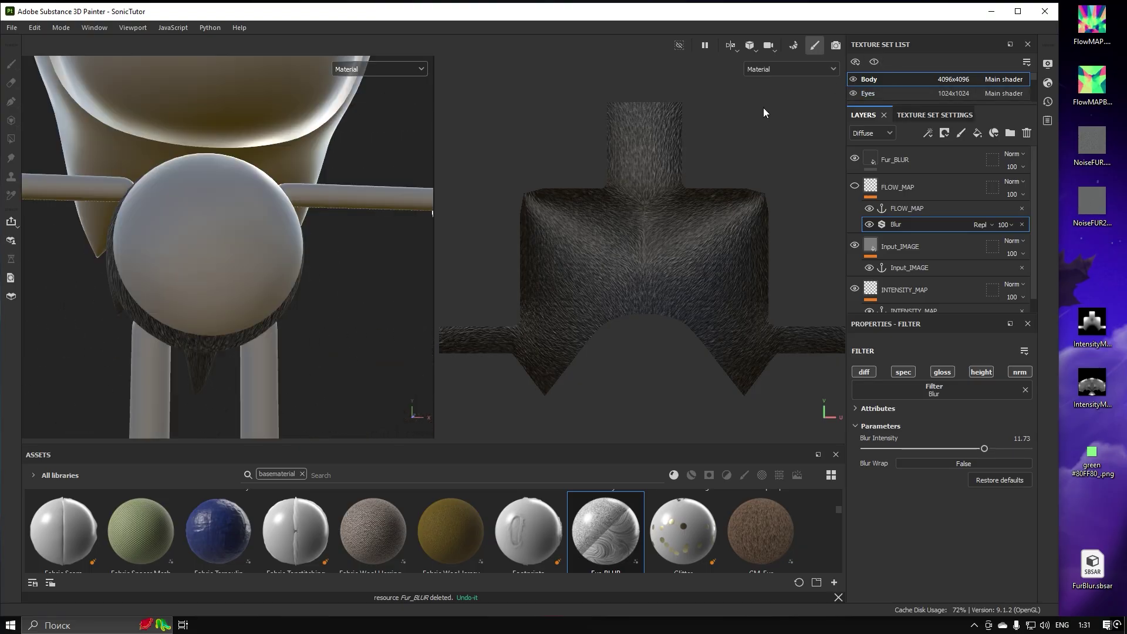
pyautogui.keyDown('alt'); pyautogui.moveTo(362, 229); pyautogui.dragTo(360, 270); pyautogui.keyUp('alt')
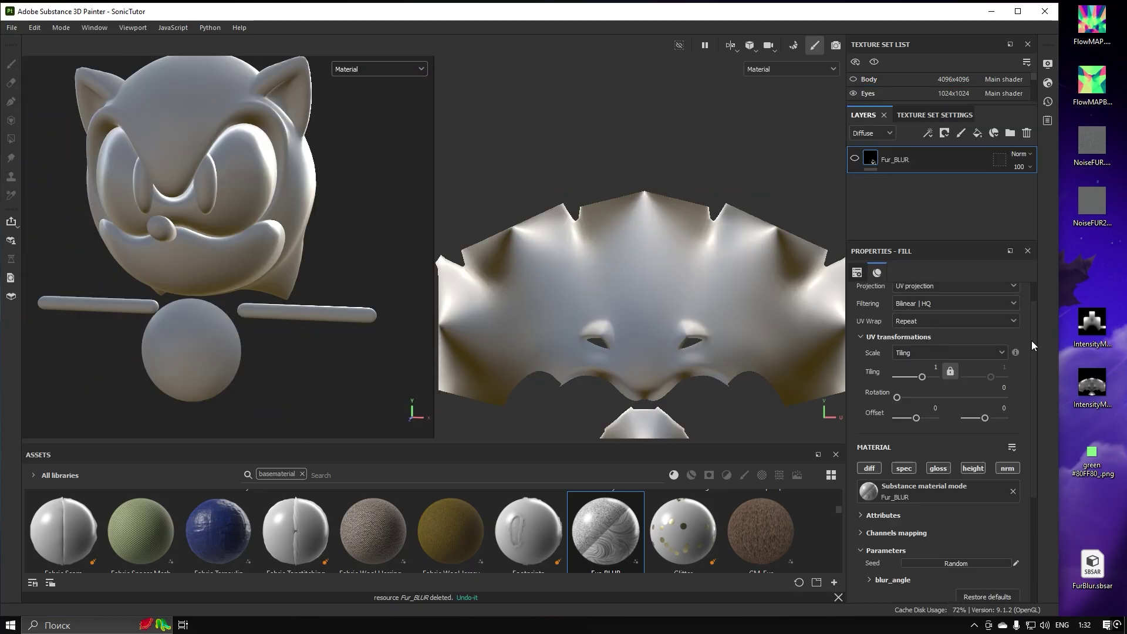
# Add a paint layer above Fur_BLUR in the head's texture set and name it FlowMap
pyautogui.scroll(3, 1013, 461)
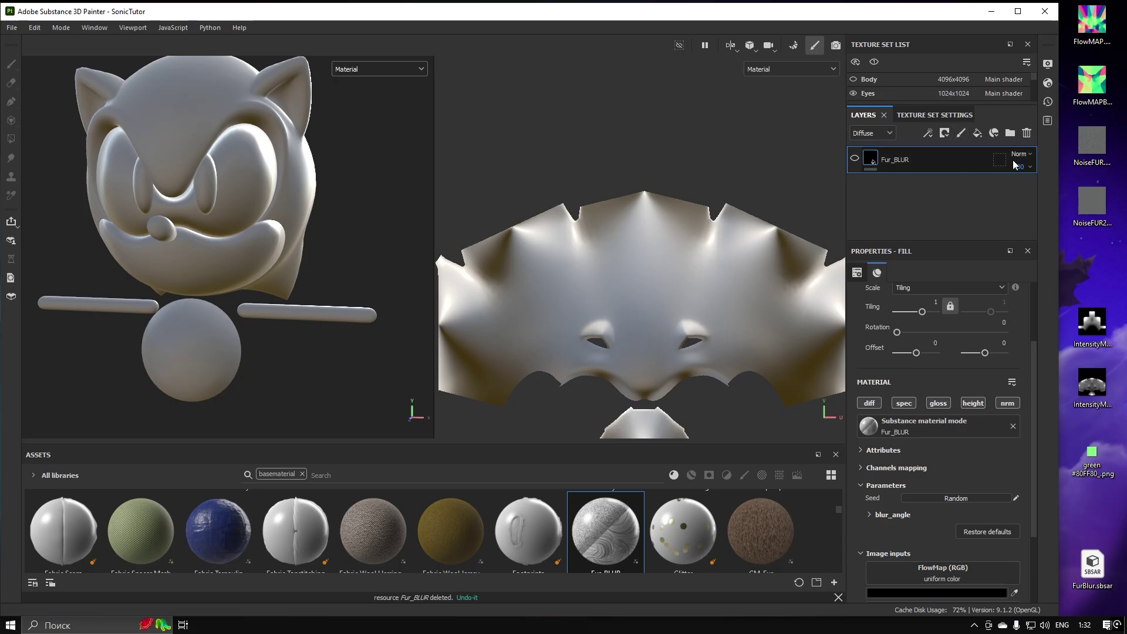
pyautogui.click(961, 132)
pyautogui.doubleClick(902, 159)
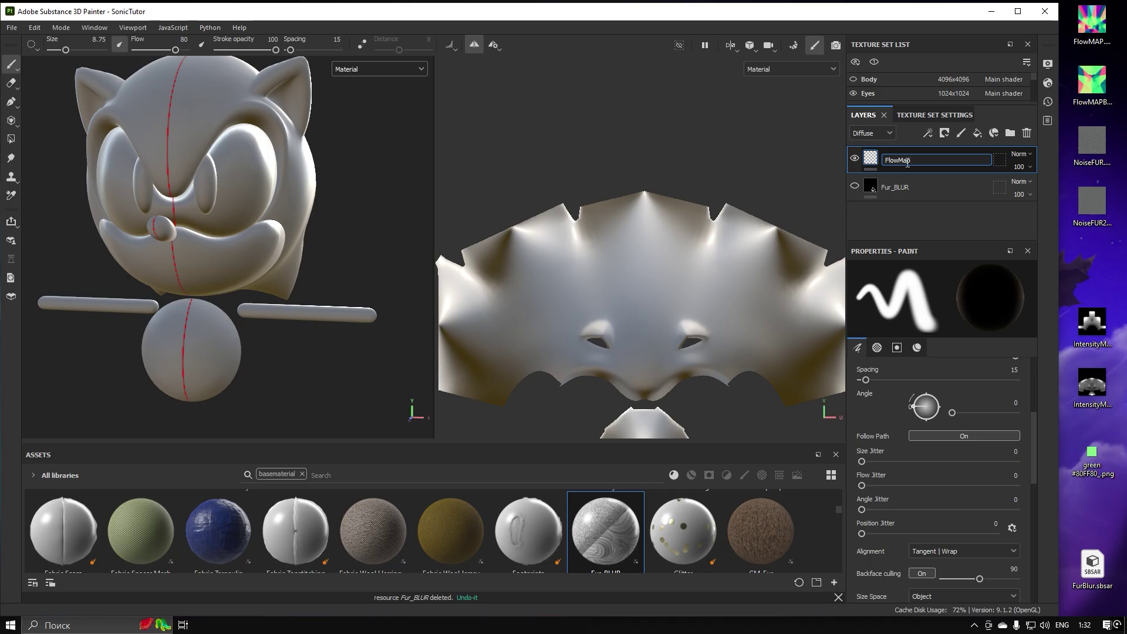
pyautogui.write('FlowMap')
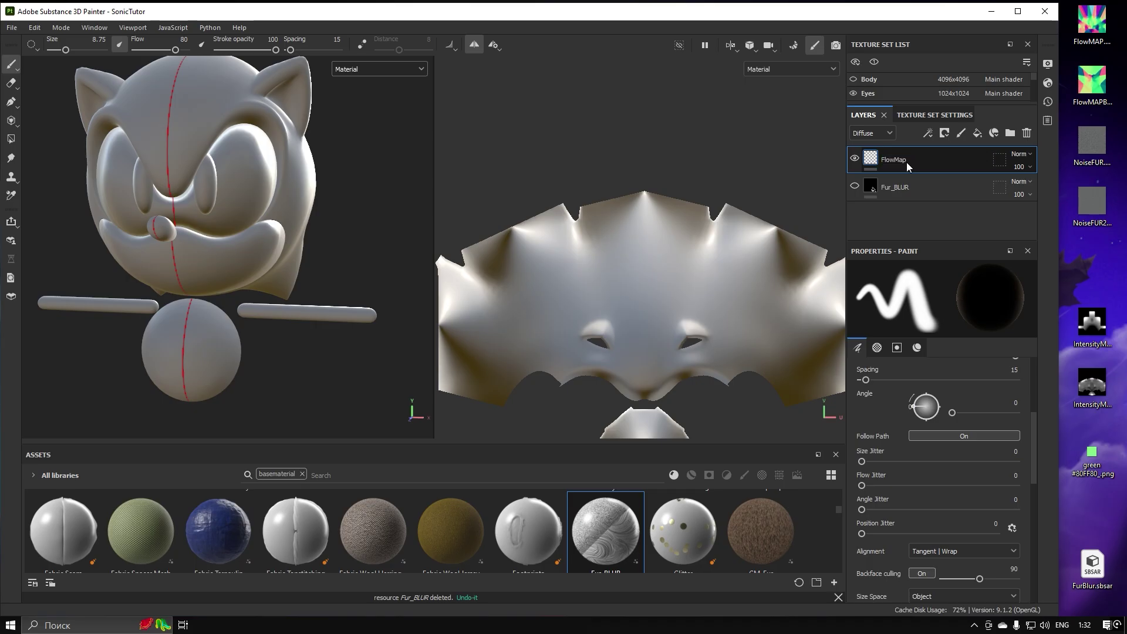
pyautogui.press('Return')
# Switch to the Path tool, restrict its material to the normal channel and assign the green #80FF80 image to Normal
pyautogui.click(10, 104)
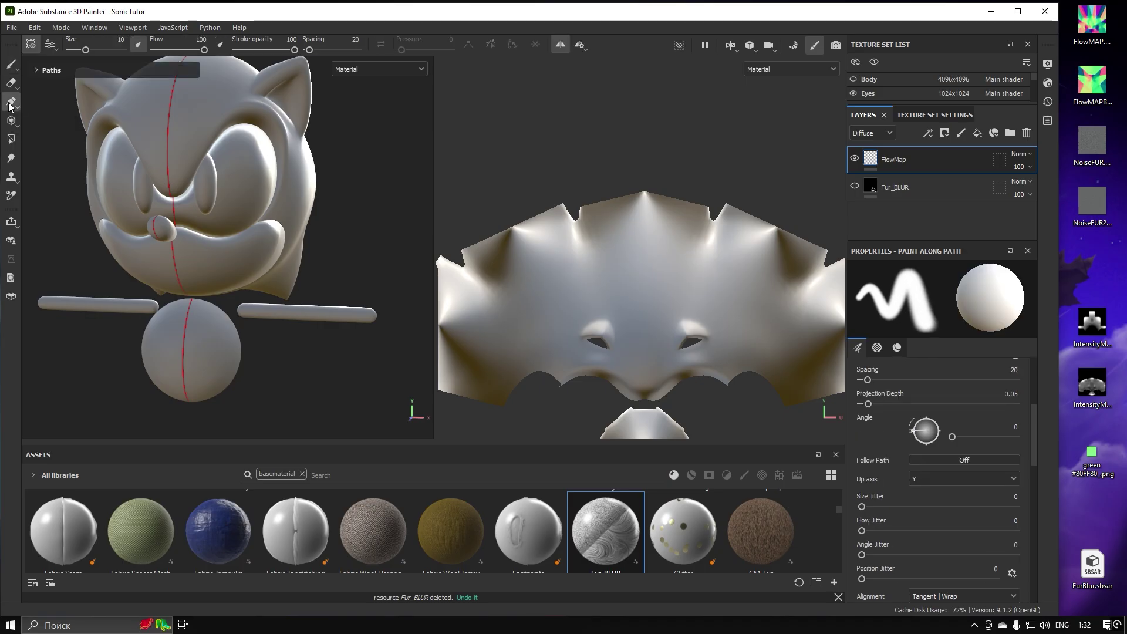
pyautogui.keyDown('alt'); pyautogui.moveTo(227, 115); pyautogui.dragTo(227, 167, button='middle'); pyautogui.keyUp('alt')
pyautogui.keyDown('alt'); pyautogui.moveTo(227, 167); pyautogui.dragTo(201, 192); pyautogui.keyUp('alt')
pyautogui.scroll(-2, 961, 435)
pyautogui.scroll(-6, 961, 434)
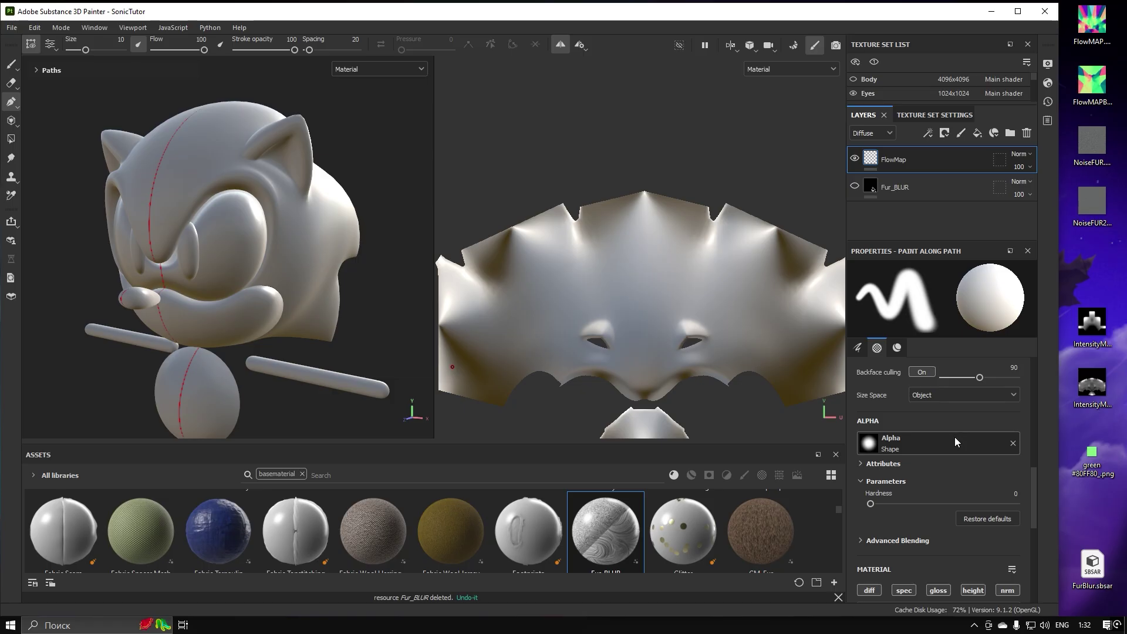
pyautogui.click(941, 488)
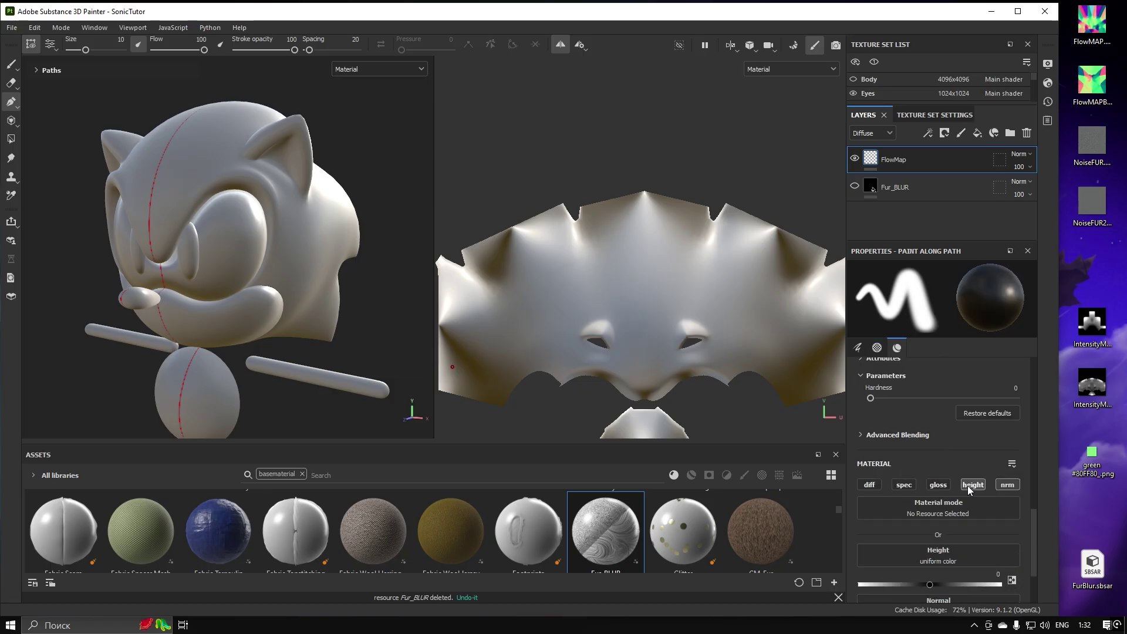
pyautogui.click(969, 486)
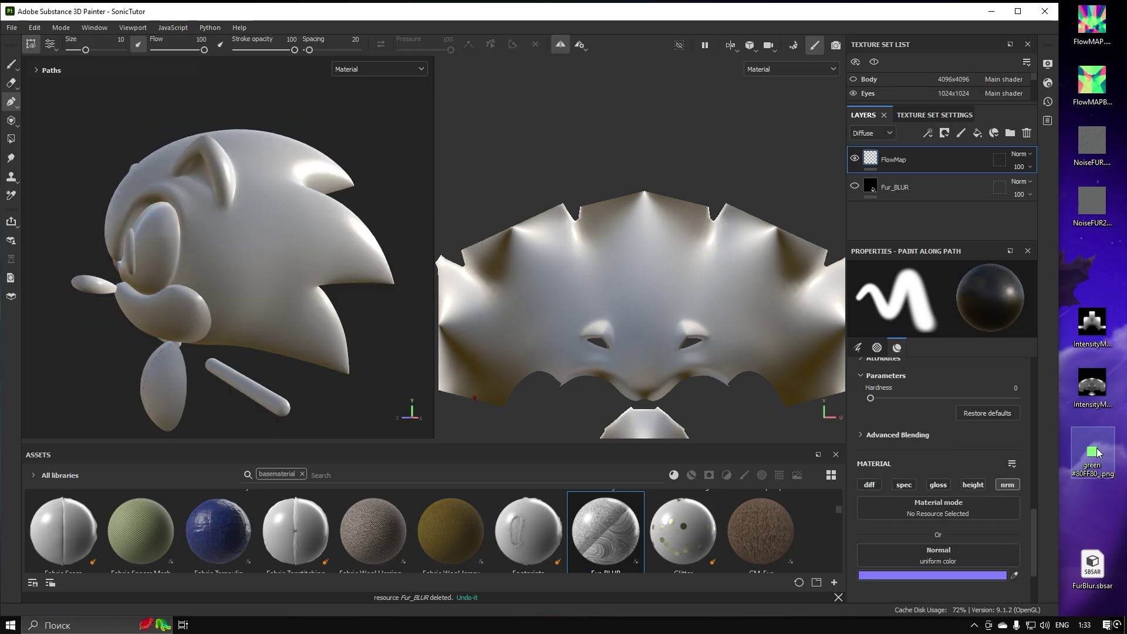
pyautogui.moveTo(1095, 449)
pyautogui.mouseDown()
pyautogui.moveTo(1030, 530)
pyautogui.moveTo(971, 548)
pyautogui.moveTo(1040, 524)
pyautogui.moveTo(1037, 459)
pyautogui.moveTo(999, 443)
pyautogui.mouseUp()
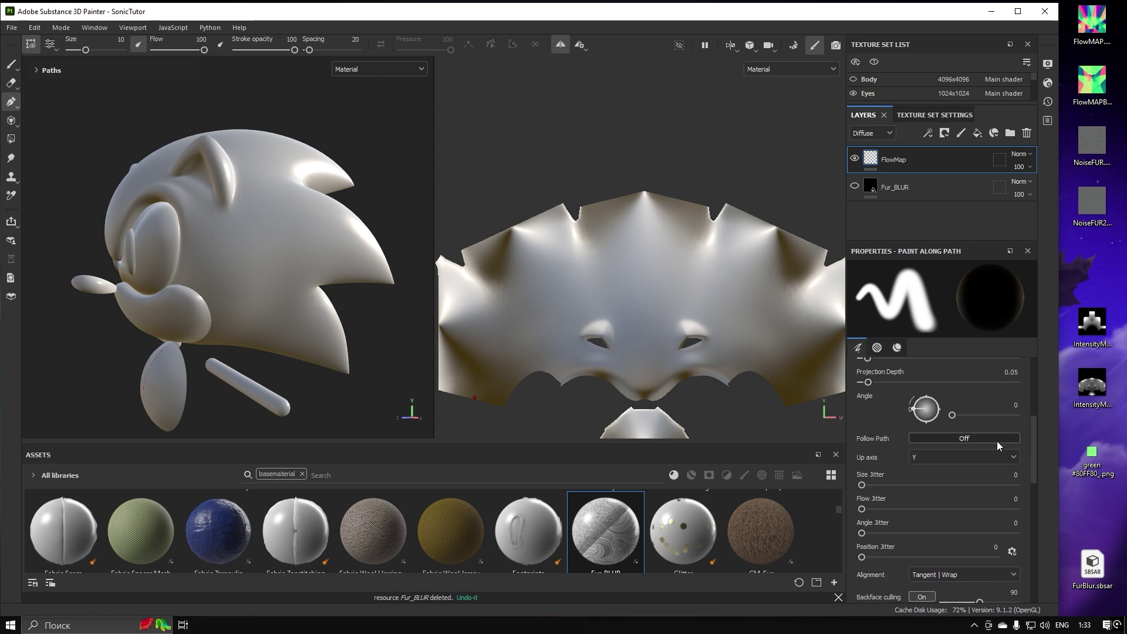
# Try a curved seven-point path on the side of the head and undo it
pyautogui.scroll(-10, 1005, 553)
pyautogui.click(379, 69)
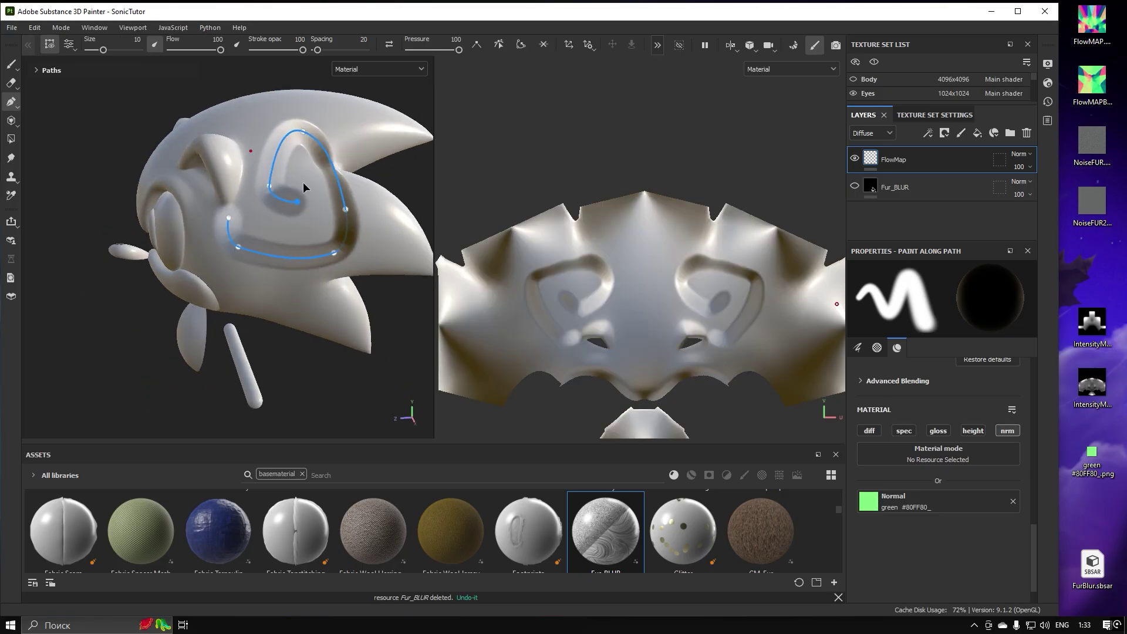
pyautogui.hotkey('ctrl', 'z')
pyautogui.hotkey('ctrl', 'z')
pyautogui.hotkey('ctrl', 'z')
pyautogui.hotkey('ctrl', 'z')
pyautogui.hotkey('ctrl', 'z')
pyautogui.hotkey('ctrl', 'z')
pyautogui.hotkey('ctrl', 'z')
# Set the path brush's flow to 80 and its spacing to 15
pyautogui.write('80')
pyautogui.press('Return')
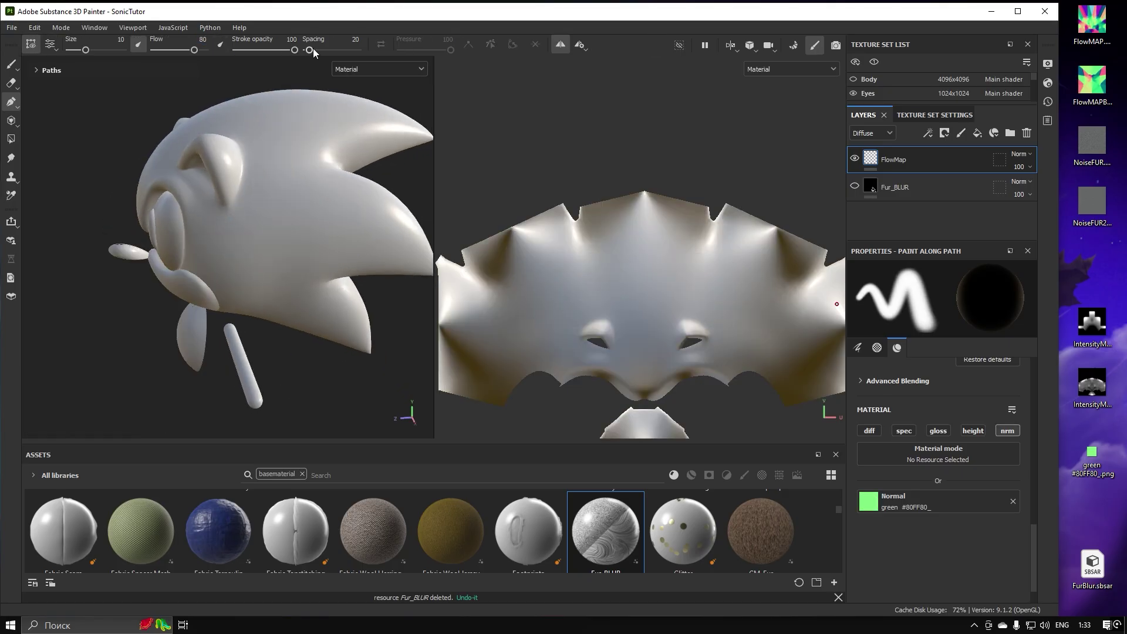
pyautogui.write('15')
pyautogui.press('Return')
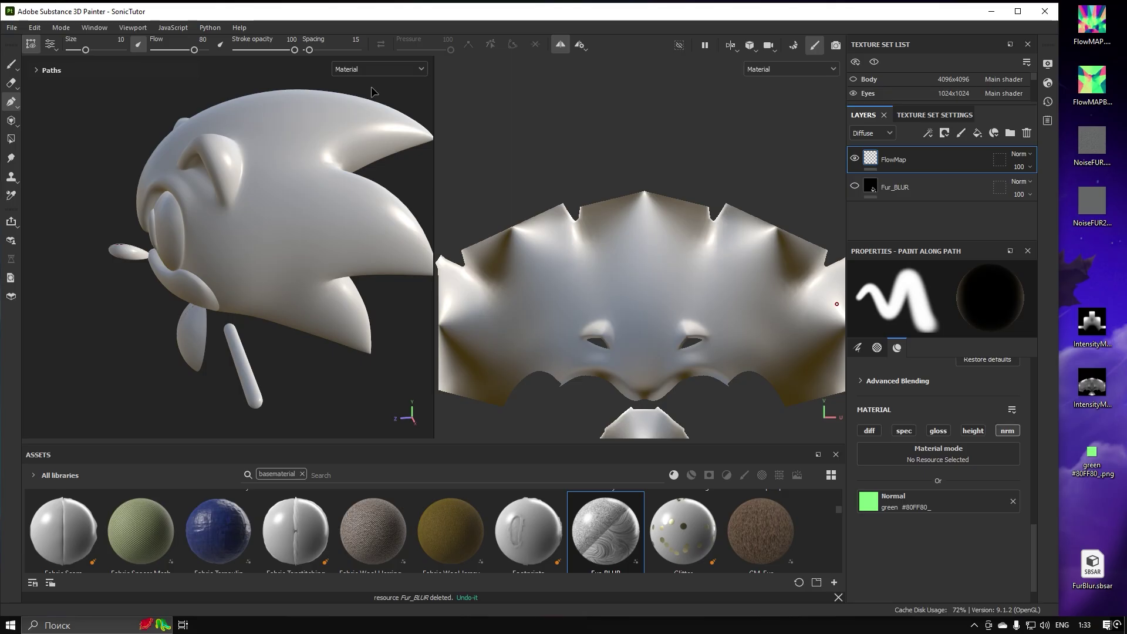
# Add an anchor point to the FlowMap layer and move the layer below Fur_BLUR
pyautogui.rightClick(922, 160)
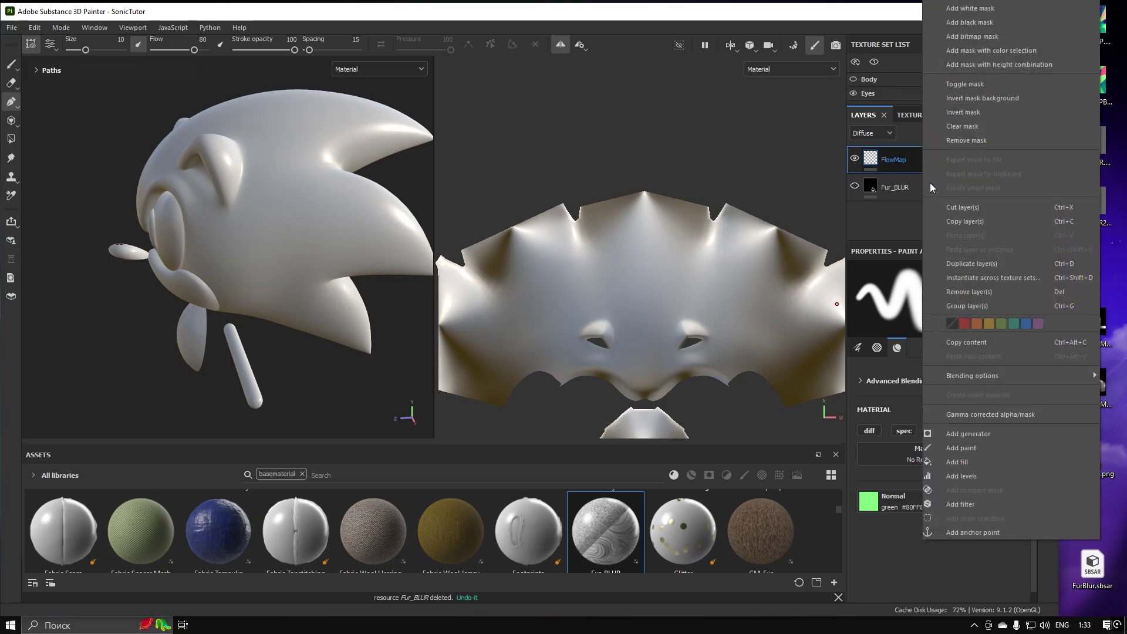
pyautogui.click(1012, 531)
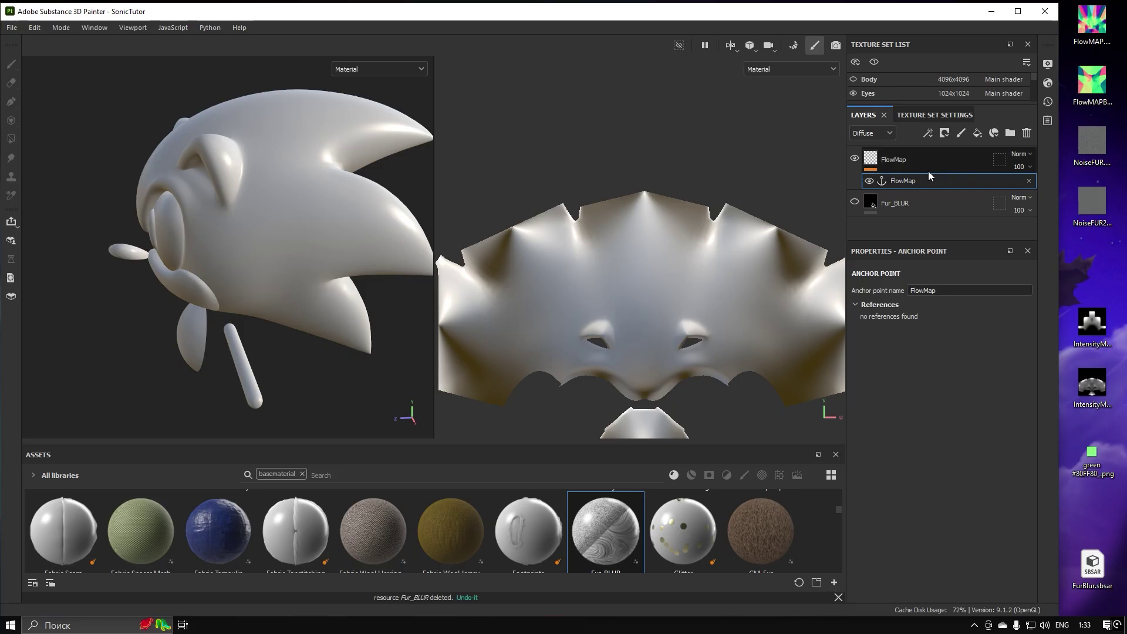
pyautogui.moveTo(938, 162); pyautogui.dragTo(934, 211)
# Add a fill layer between FlowMap and Fur_BLUR and name it Input_IMAGE
pyautogui.click(975, 134)
pyautogui.doubleClick(907, 189)
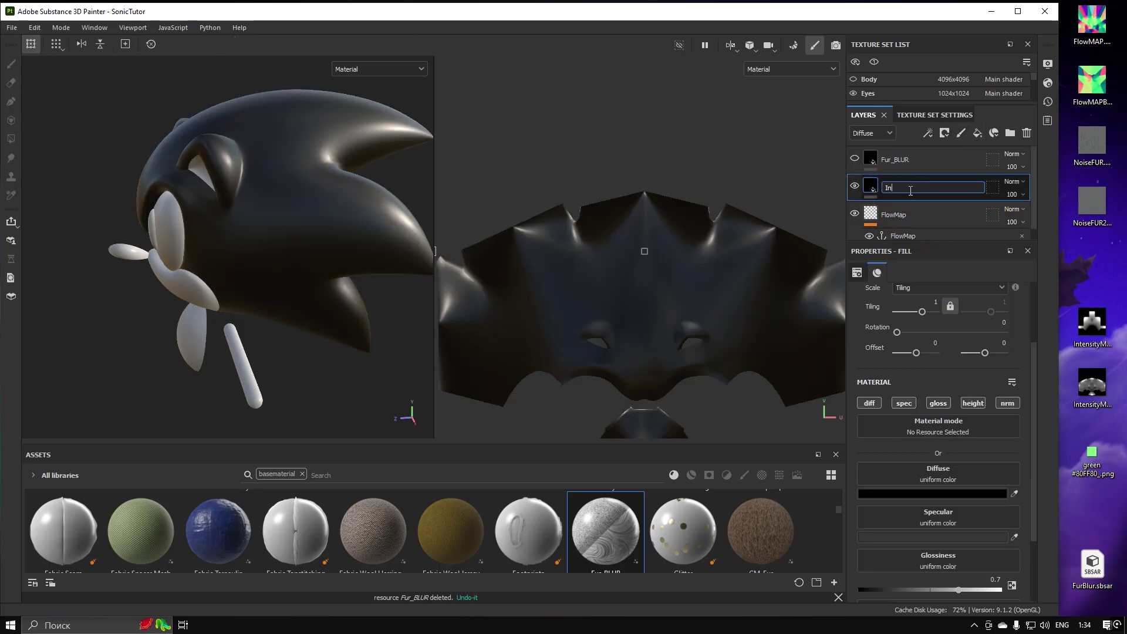
pyautogui.write('Input_INMAGE')
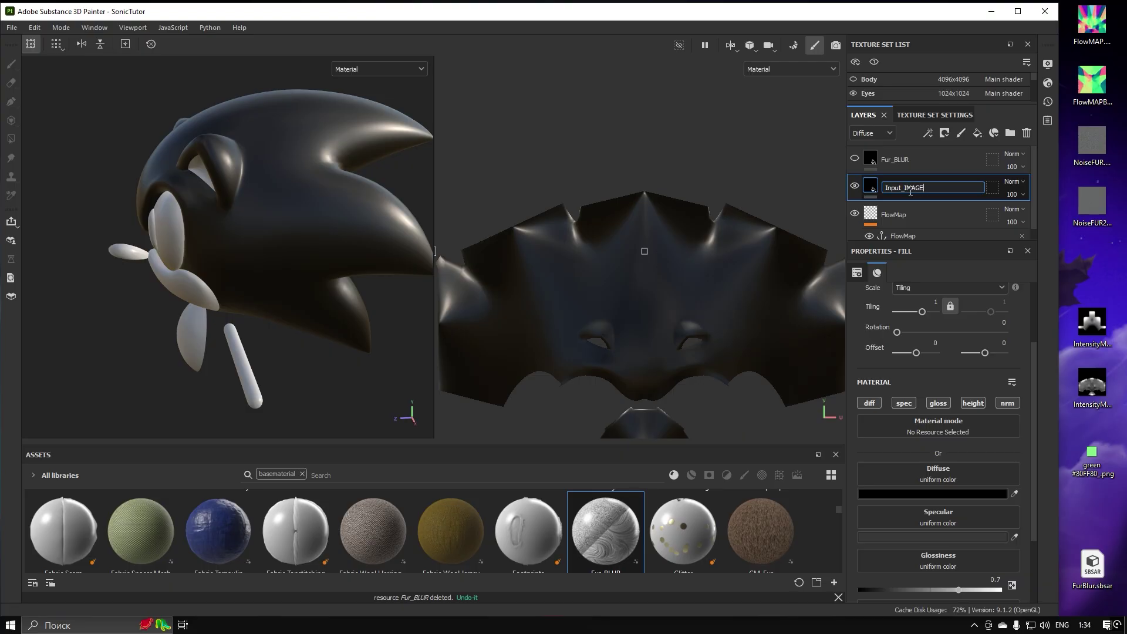
pyautogui.press('Return')
# Add an anchor point to the Input_IMAGE layer
pyautogui.click(942, 217)
pyautogui.click(928, 192)
pyautogui.scroll(-1, 928, 184)
pyautogui.rightClick(926, 183)
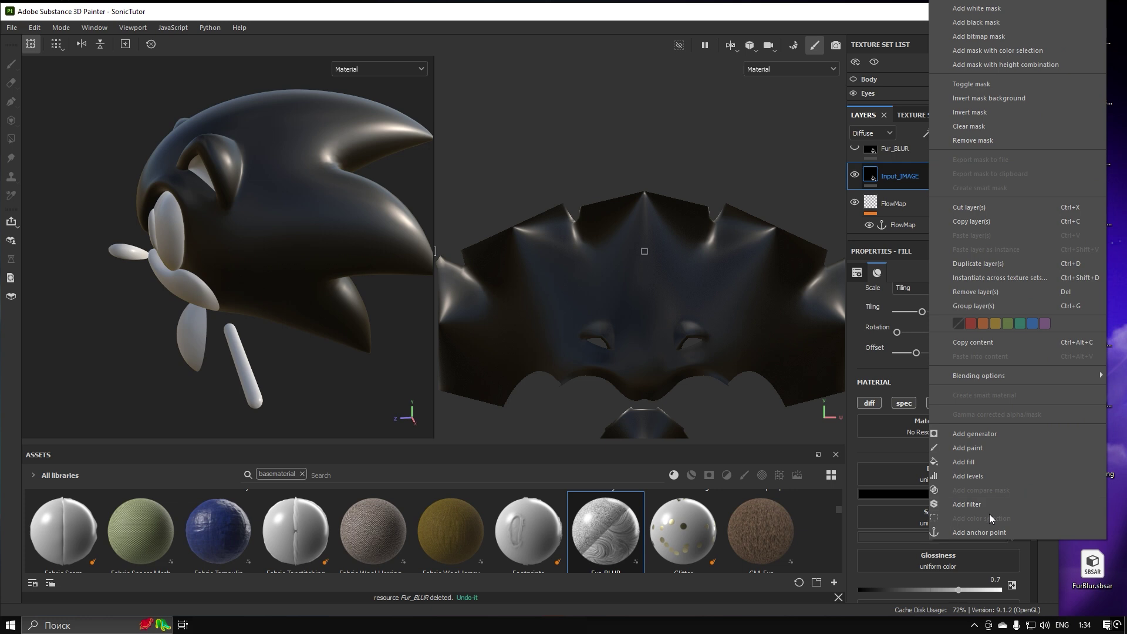
pyautogui.click(998, 530)
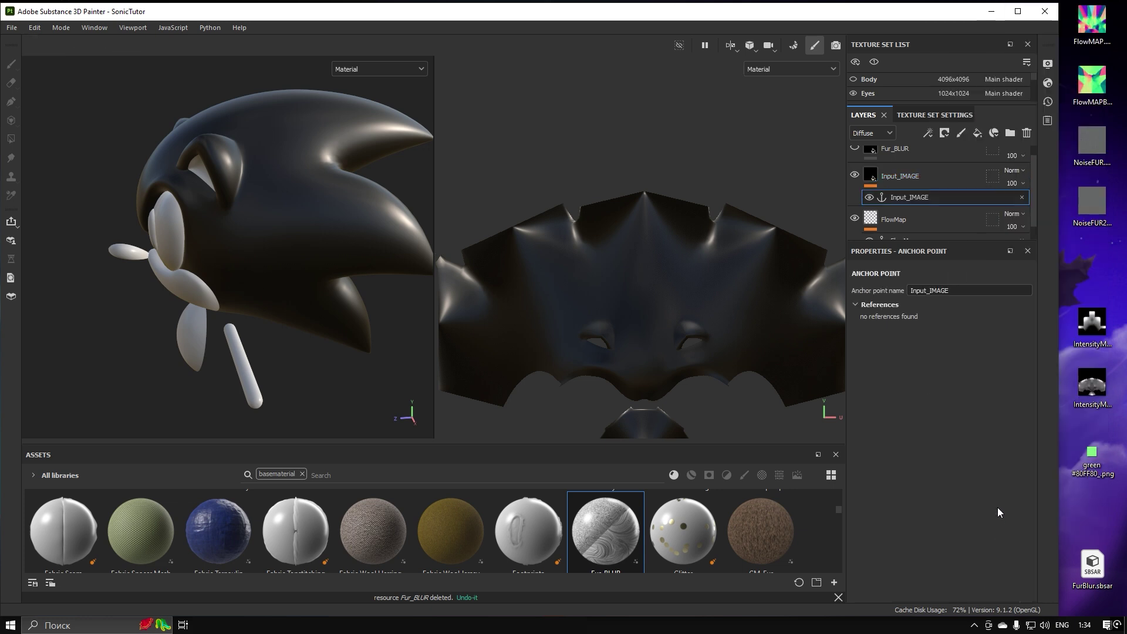
# Add a paint layer named INTENSITY above Input_IMAGE, give it an anchor point and hide it
pyautogui.click(966, 133)
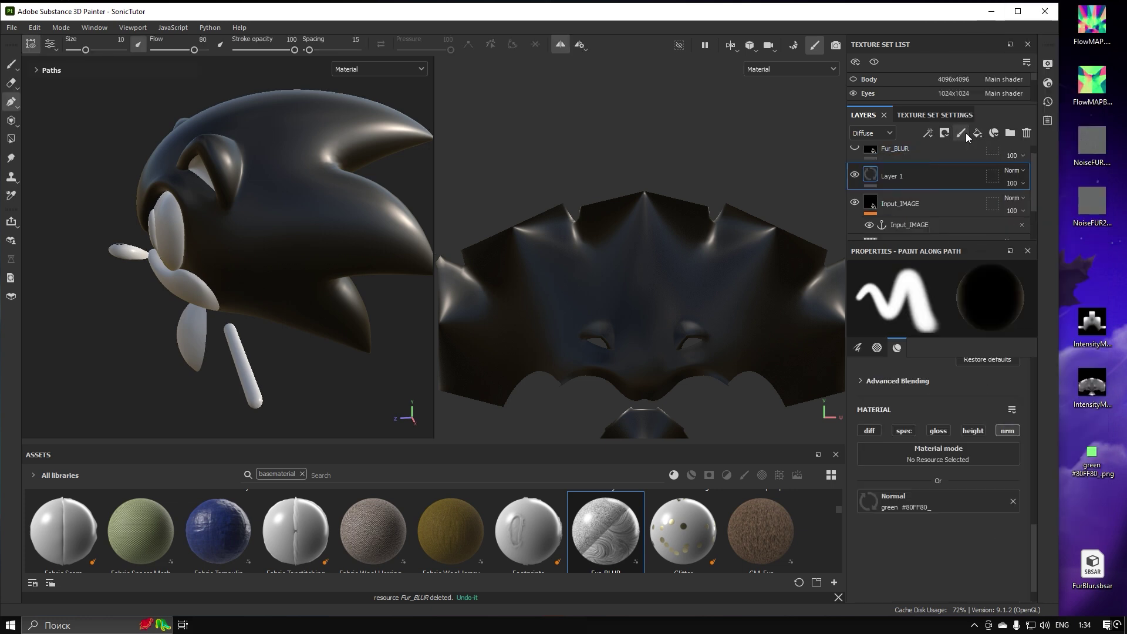
pyautogui.doubleClick(896, 174)
pyautogui.write('INTENSITY')
pyautogui.press('Return')
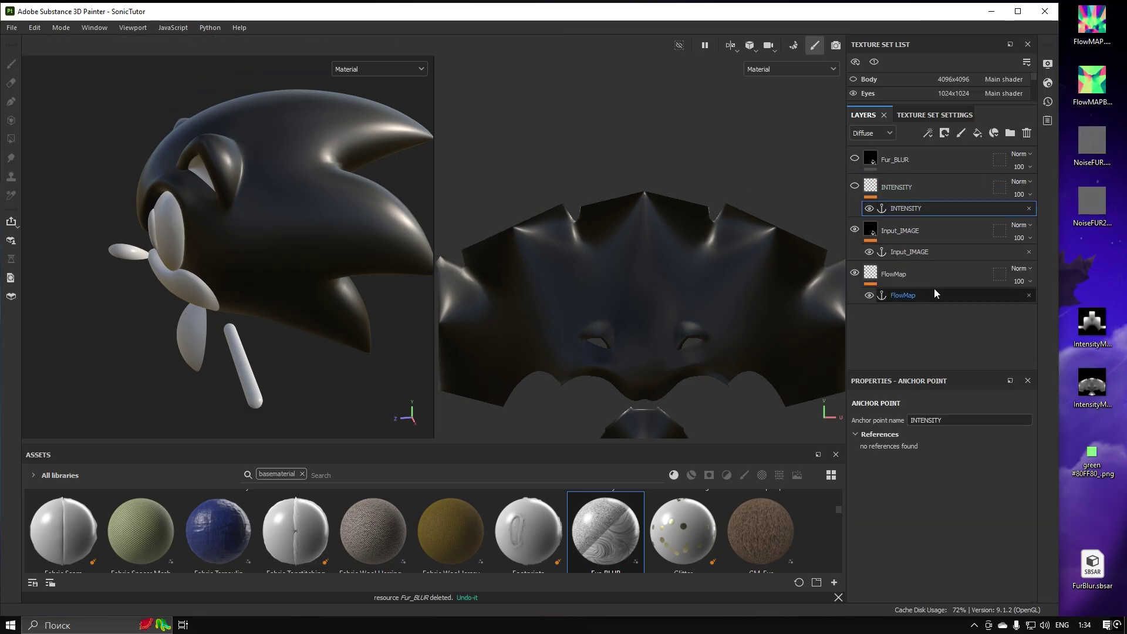
# Link Fur_BLUR's FlowMap input to the FlowMap anchor point and reference its Normal channel
pyautogui.click(898, 159)
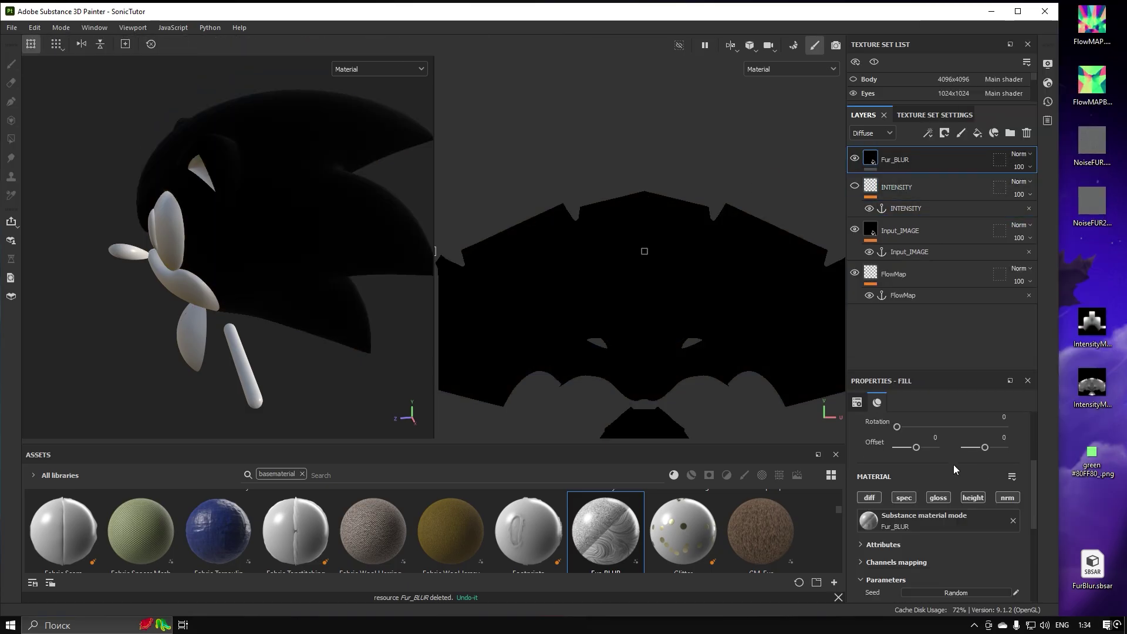
pyautogui.click(984, 515)
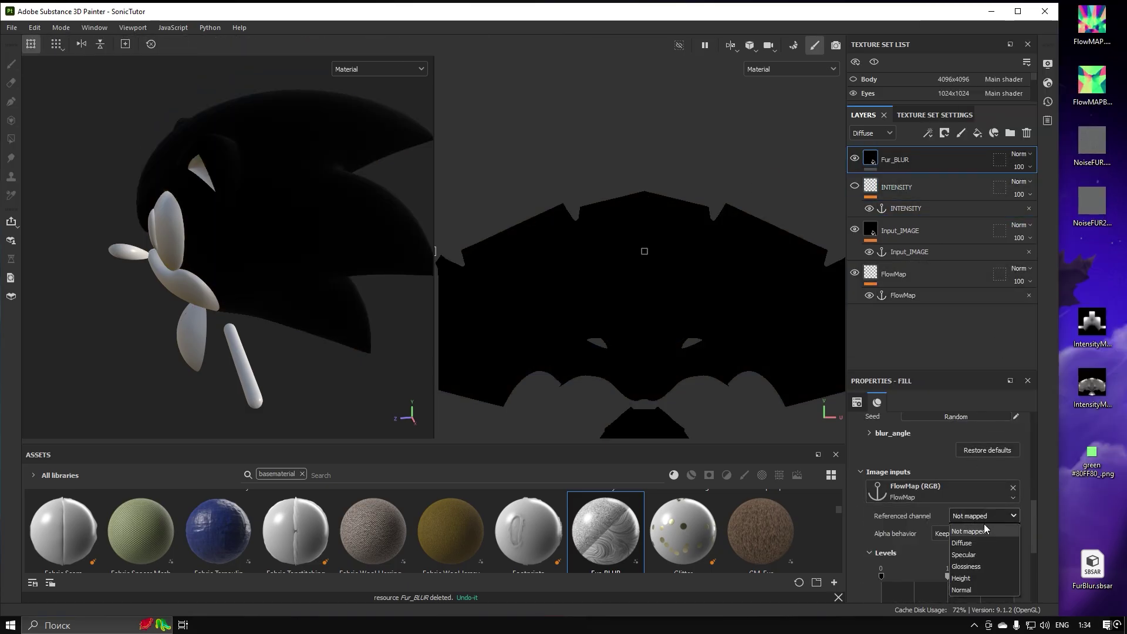
pyautogui.click(972, 590)
# Link Fur_BLUR's Input Image to the Input_IMAGE anchor point and reference its Diffuse channel
pyautogui.scroll(-4, 957, 554)
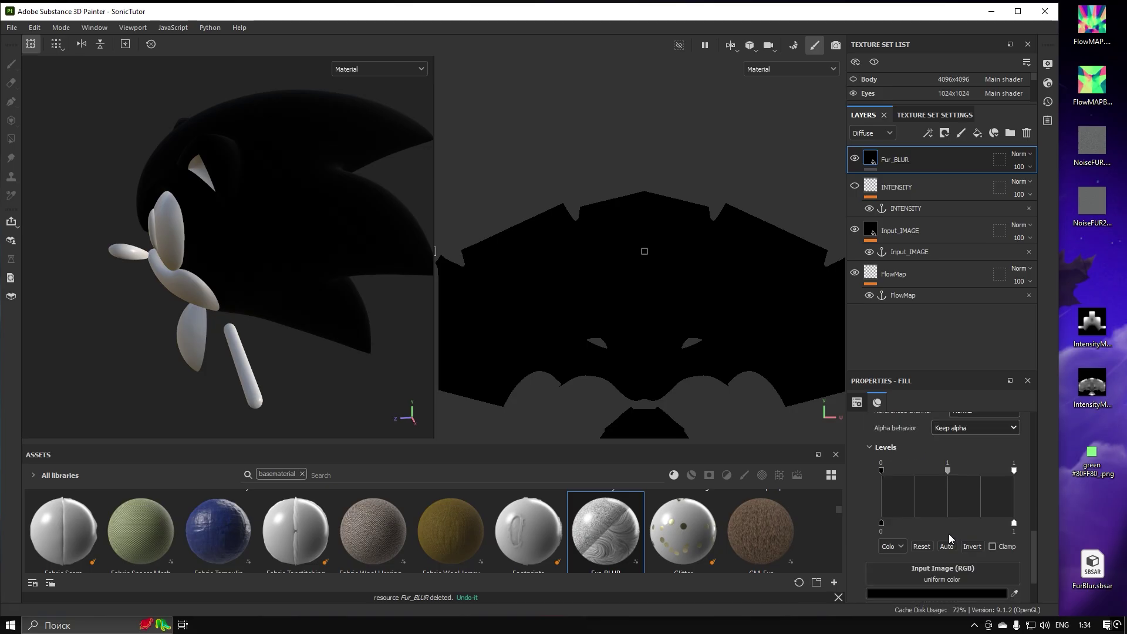
pyautogui.click(957, 506)
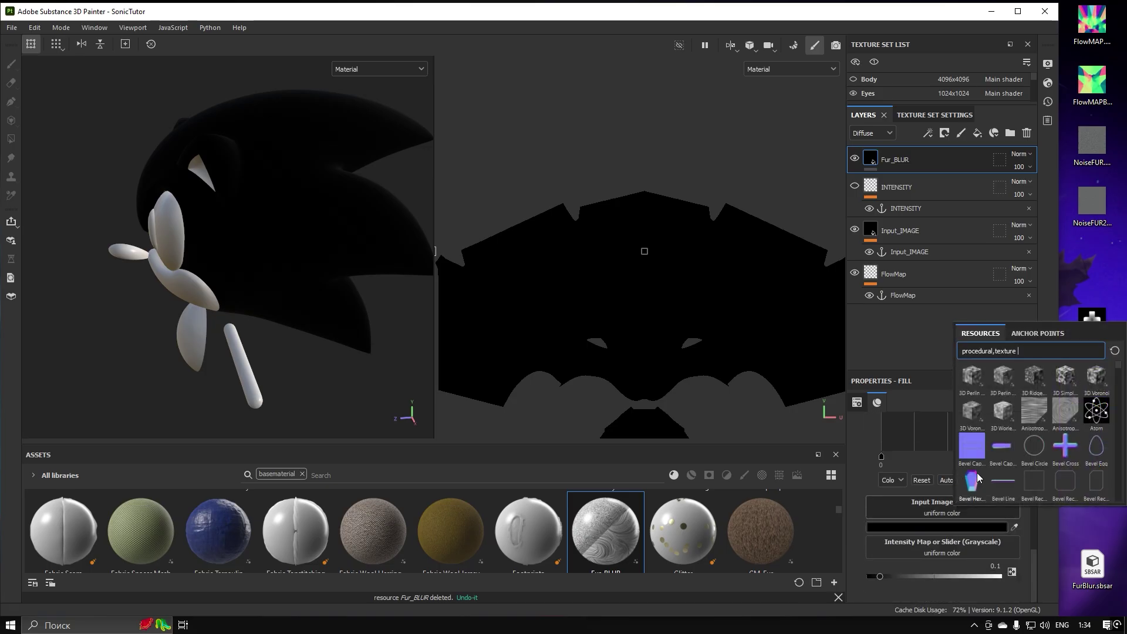
pyautogui.click(1027, 333)
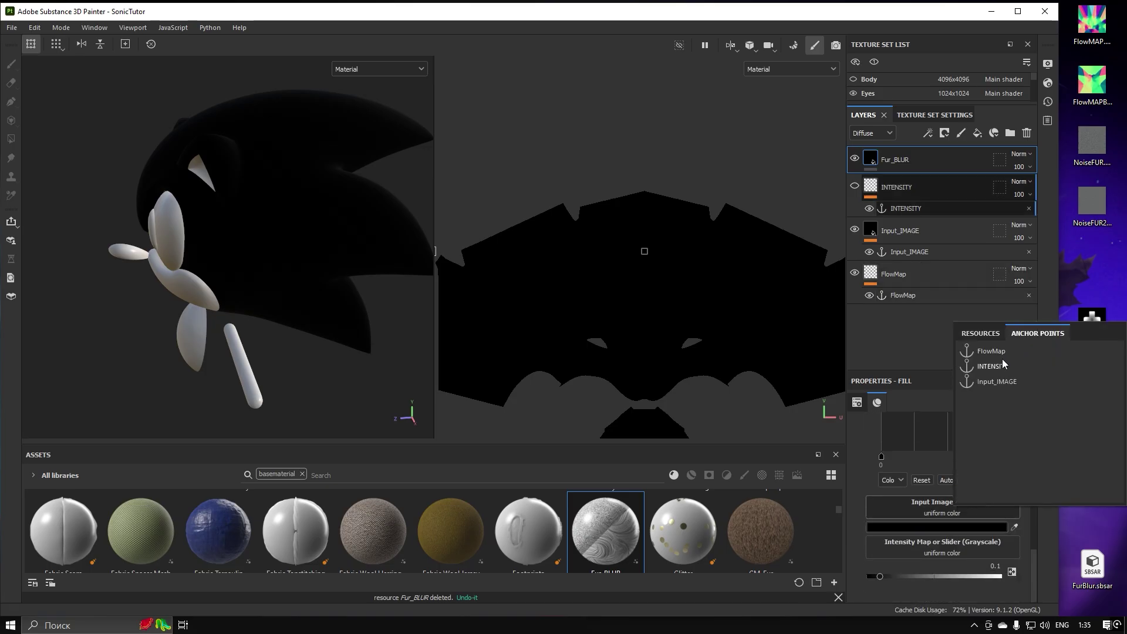
pyautogui.click(1001, 383)
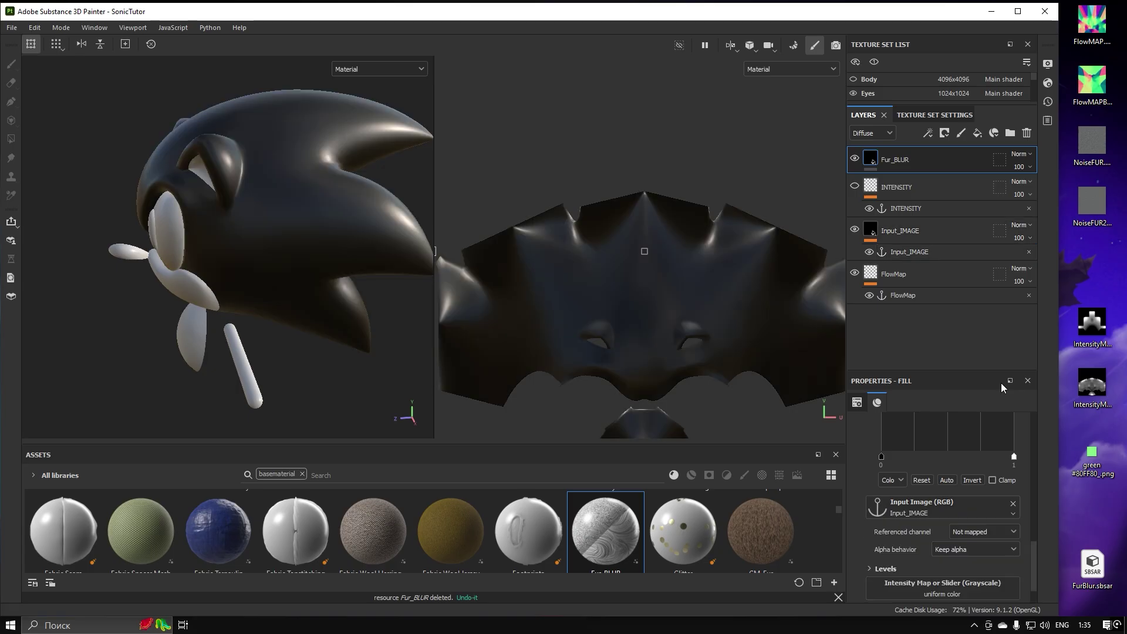
pyautogui.click(976, 531)
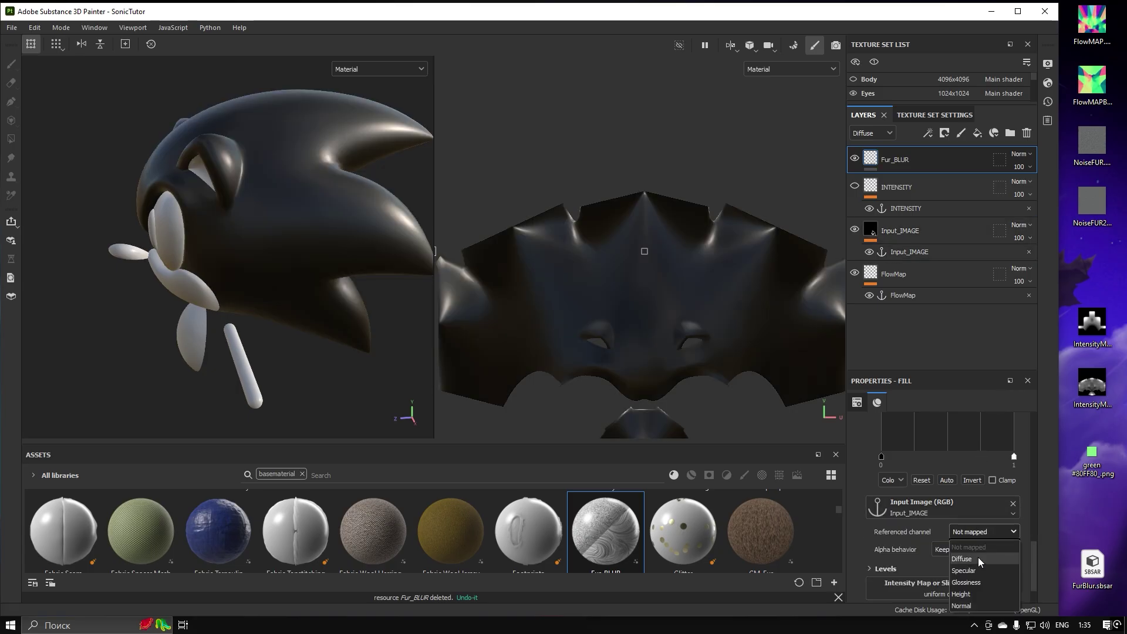
pyautogui.click(978, 557)
# Link Fur_BLUR's Intensity Map to the INTENSITY anchor point with the Diffuse channel referenced
pyautogui.scroll(-1, 970, 541)
pyautogui.click(942, 547)
pyautogui.click(1062, 374)
pyautogui.click(997, 404)
pyautogui.scroll(-1, 975, 565)
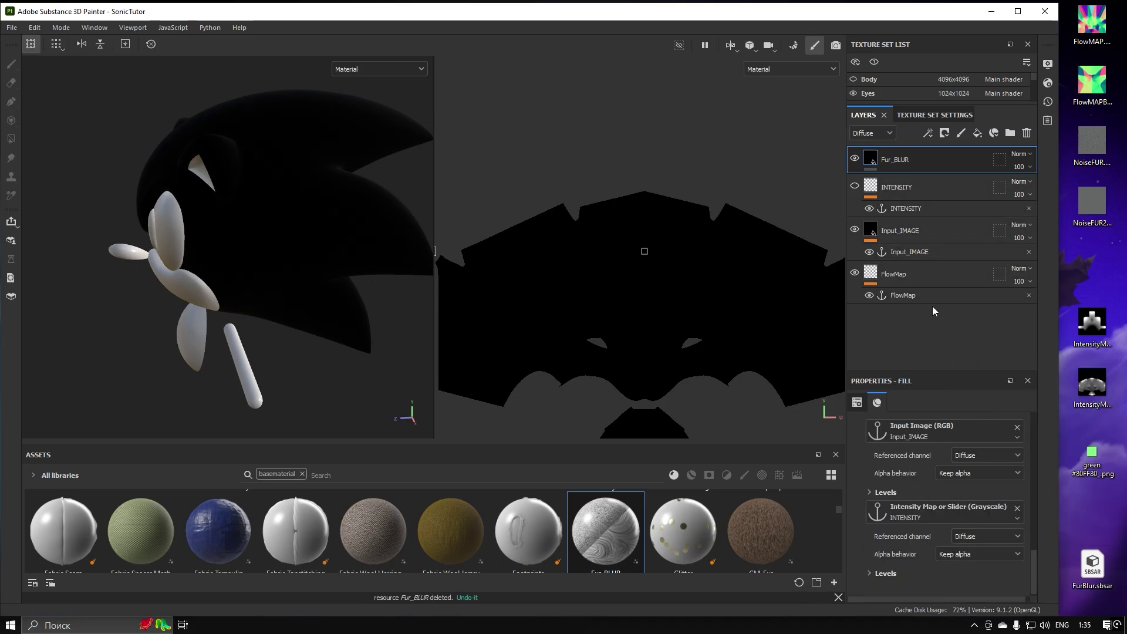
# Restrict Input_IMAGE to the diffuse channel, assign the NoiseFUR image to it and shrink its tile to about a fifth of the UV square
pyautogui.click(940, 231)
pyautogui.click(1014, 448)
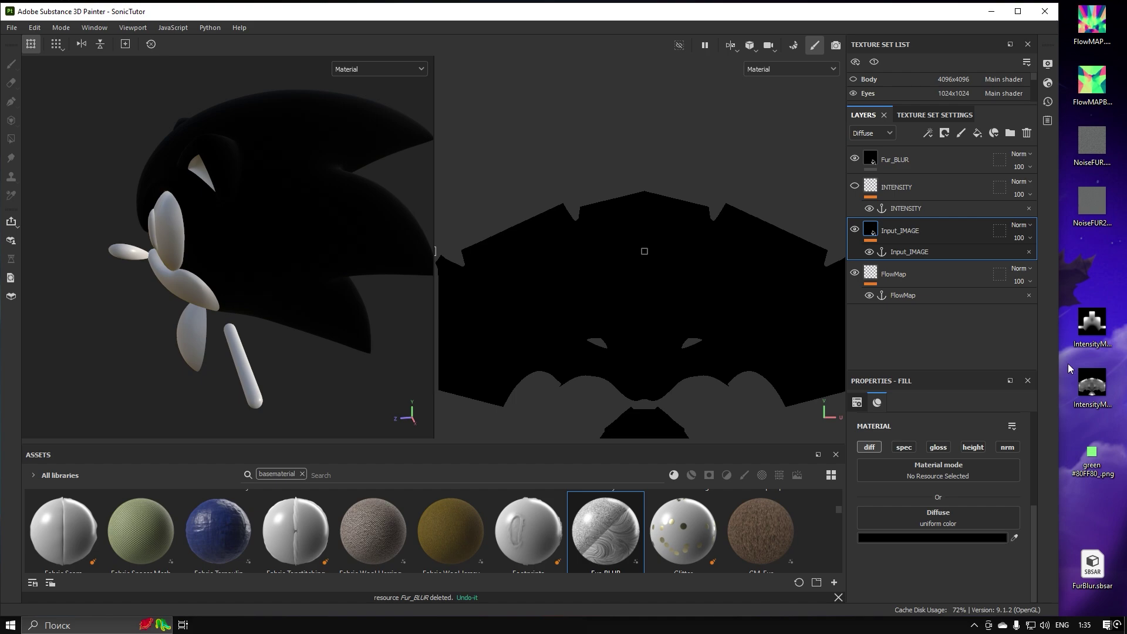
pyautogui.click(1101, 157)
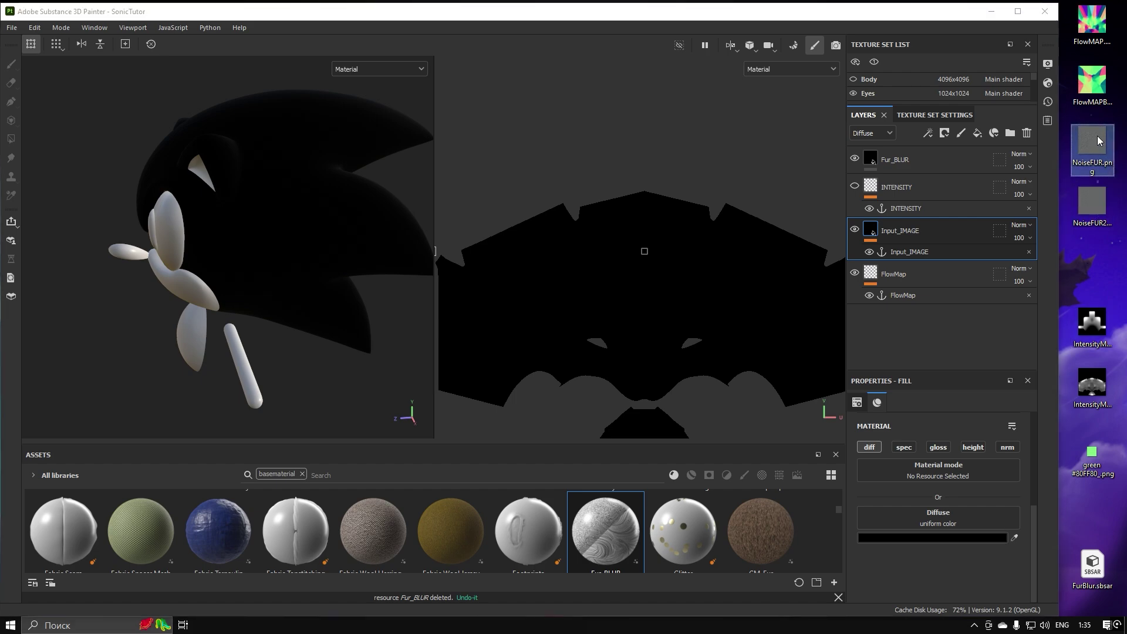
pyautogui.moveTo(1099, 140); pyautogui.dragTo(958, 516)
pyautogui.scroll(-2, 708, 300)
pyautogui.moveTo(576, 174); pyautogui.dragTo(739, 337)
pyautogui.scroll(3, 282, 241)
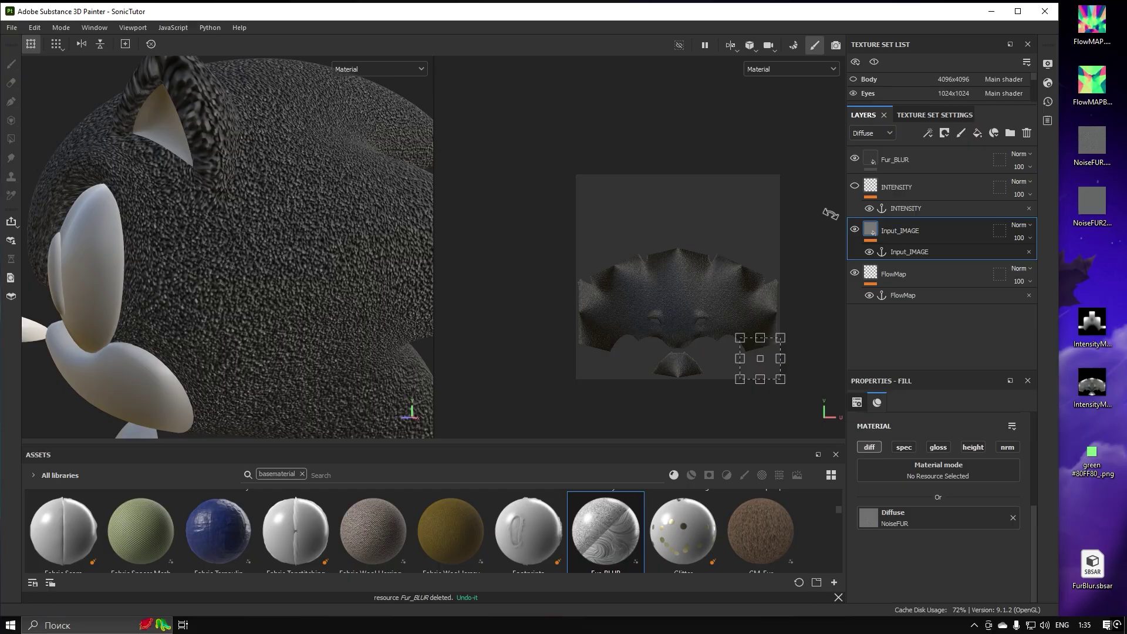
# Remove the INTENSITY anchor from Fur_BLUR's Intensity Map and set the intensity value to 0.1
pyautogui.click(928, 163)
pyautogui.scroll(-5, 946, 473)
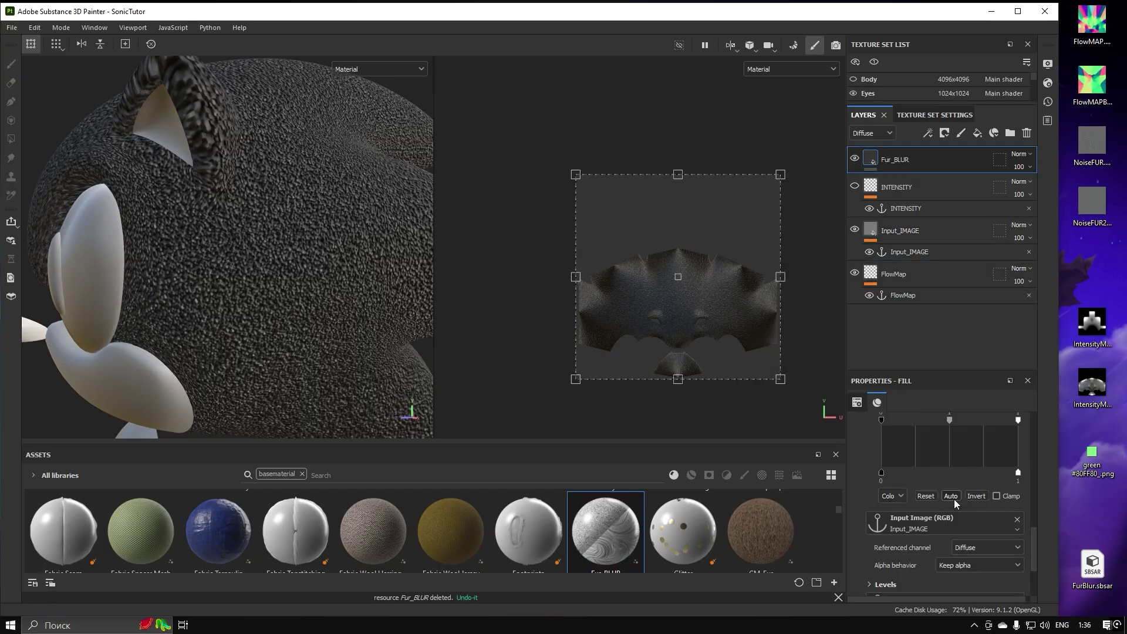
pyautogui.scroll(-3, 976, 541)
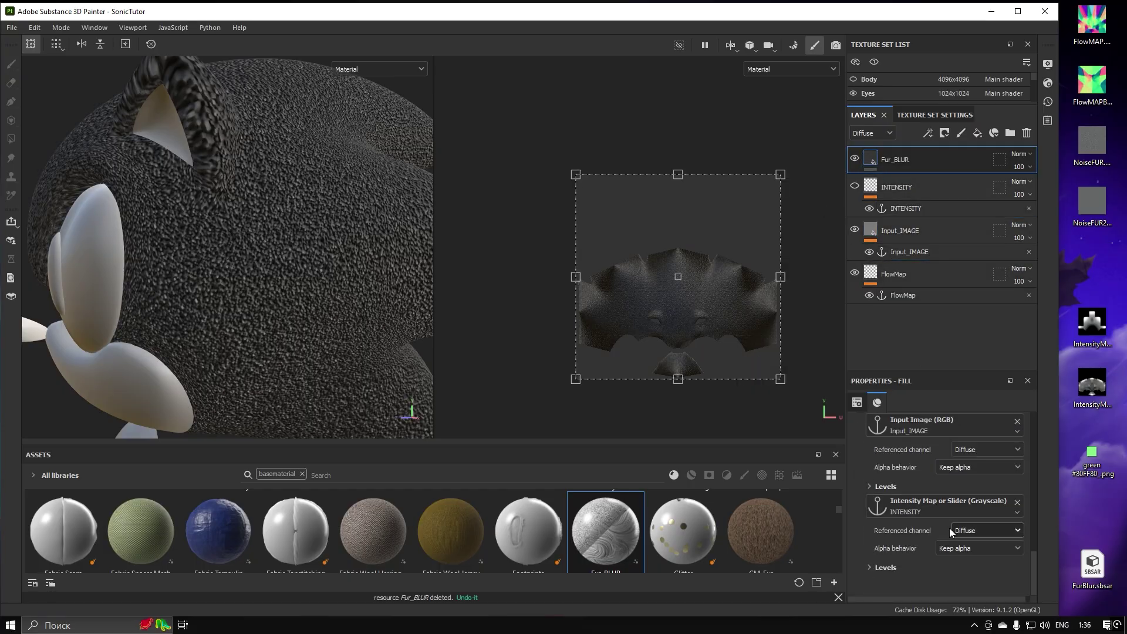
pyautogui.click(1016, 503)
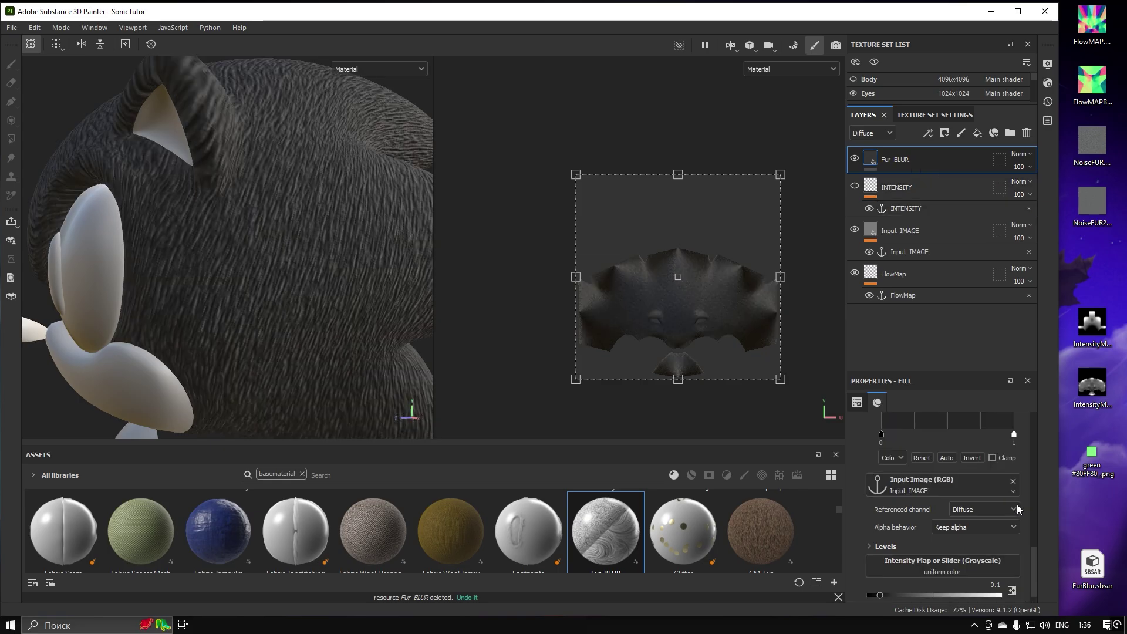
pyautogui.moveTo(879, 595); pyautogui.dragTo(896, 594)
pyautogui.write('1')
pyautogui.press('Return')
pyautogui.scroll(-3, 216, 227)
pyautogui.keyDown('alt'); pyautogui.moveTo(216, 227); pyautogui.dragTo(168, 207); pyautogui.keyUp('alt')
pyautogui.scroll(2, 167, 207)
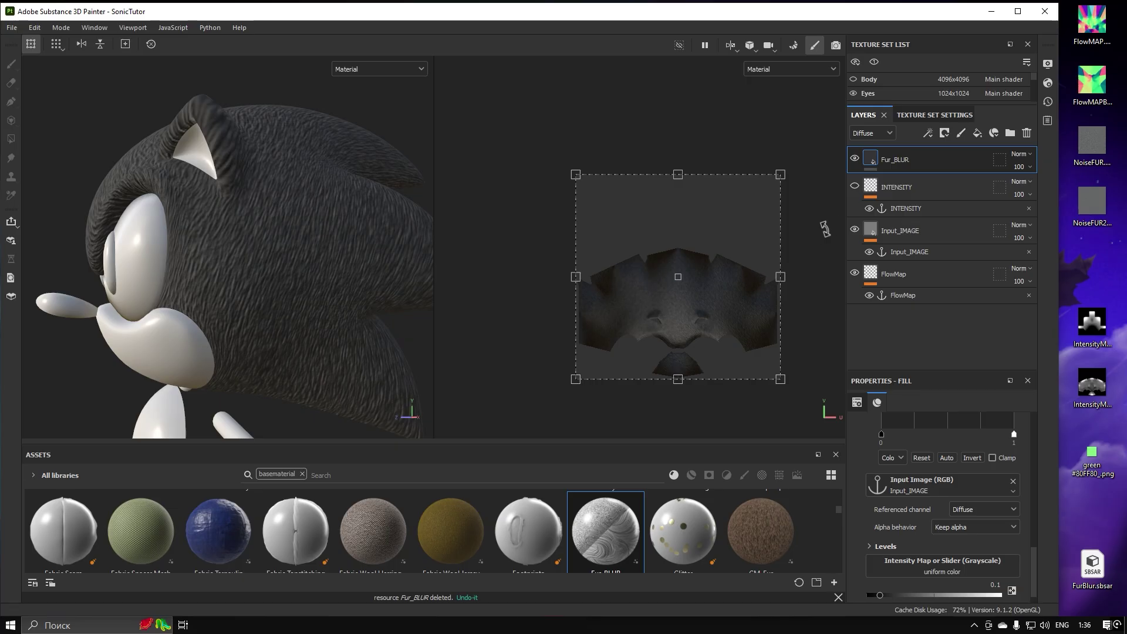
# On the FlowMap layer, draw a six-point path from the brow's tip over the eye and down its outer side
pyautogui.click(919, 275)
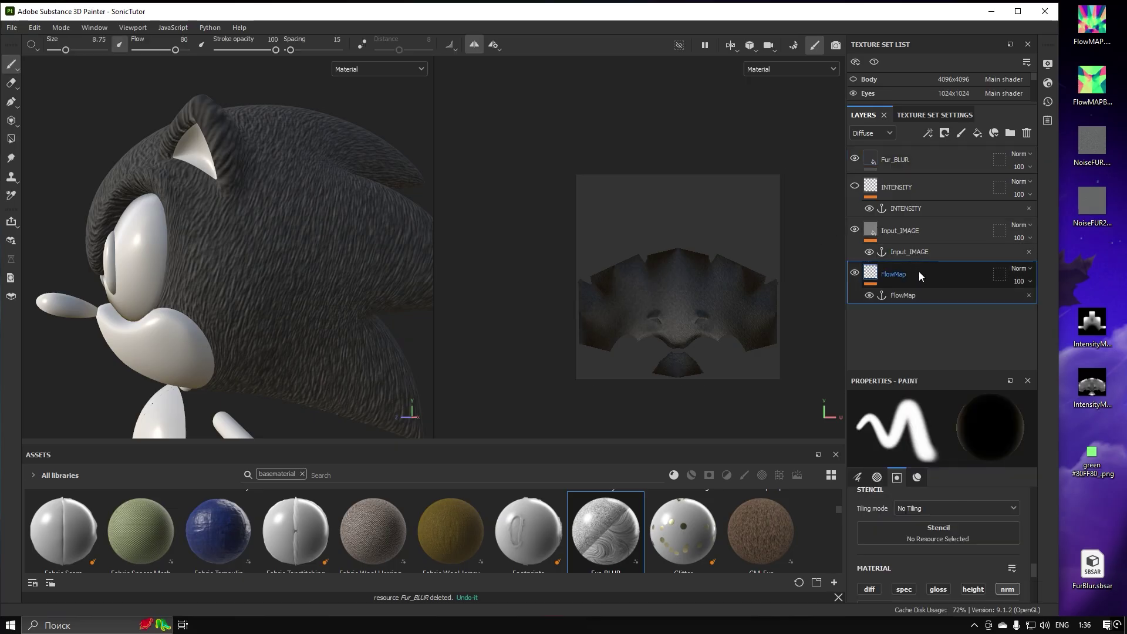
pyautogui.click(11, 101)
pyautogui.moveTo(251, 217)
pyautogui.keyDown('alt'); pyautogui.mouseDown()
pyautogui.moveTo(332, 221)
pyautogui.moveTo(270, 217)
pyautogui.moveTo(253, 237)
pyautogui.mouseUp(); pyautogui.keyUp('alt')
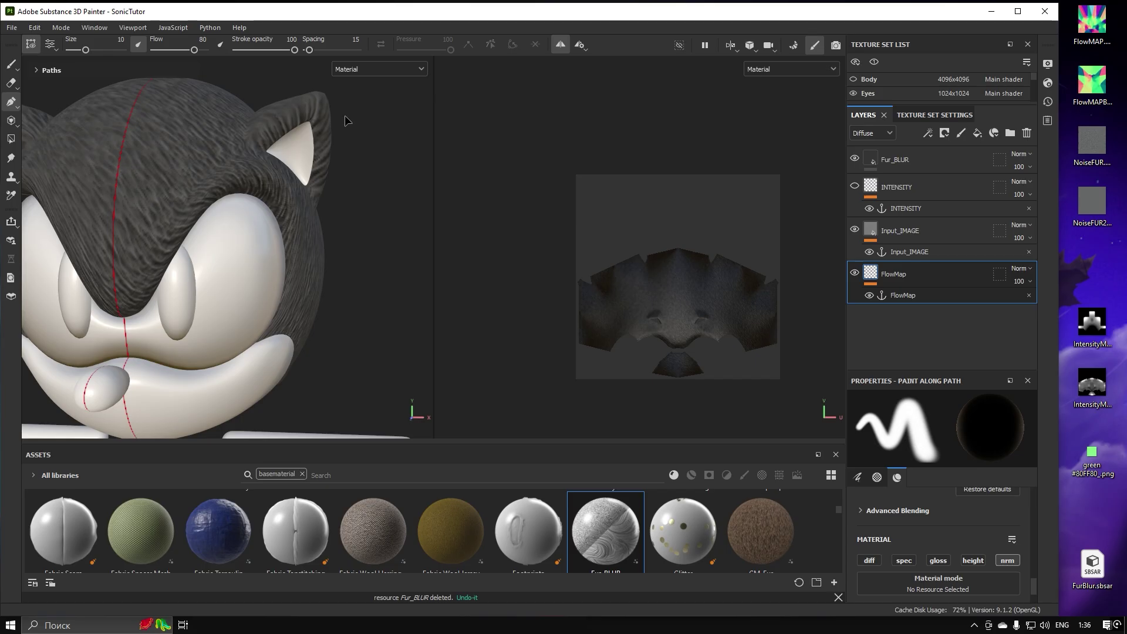
pyautogui.click(130, 285)
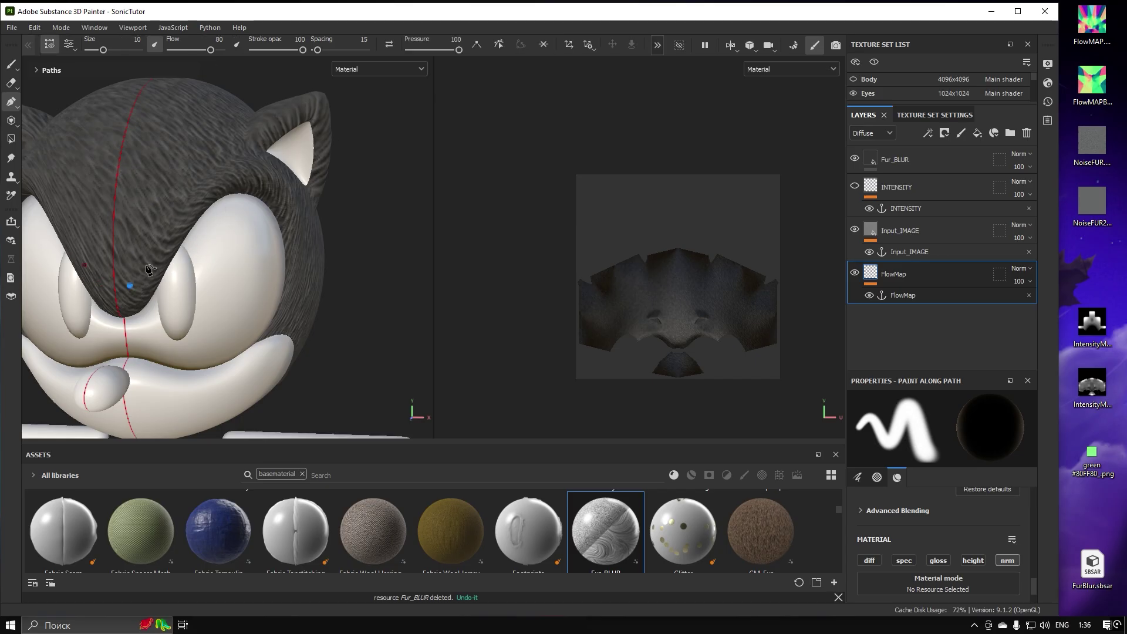
pyautogui.click(195, 185)
pyautogui.click(242, 170)
pyautogui.keyDown('alt'); pyautogui.moveTo(270, 187); pyautogui.dragTo(283, 200); pyautogui.keyUp('alt')
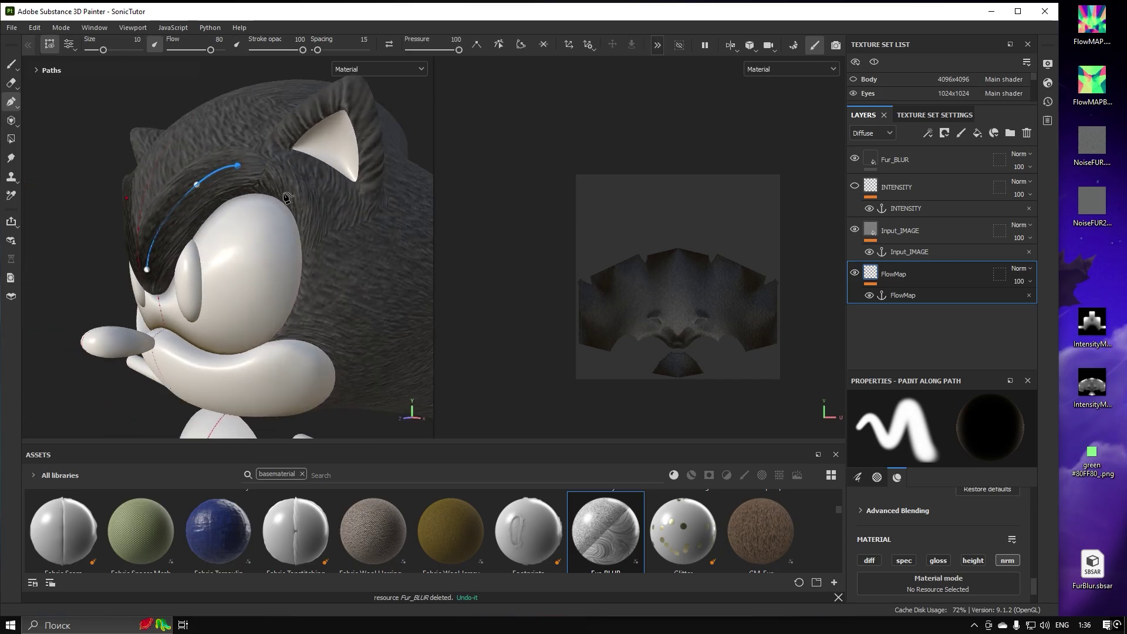
pyautogui.click(298, 190)
pyautogui.click(310, 311)
pyautogui.click(324, 345)
# Move the brow path's start point onto the face's centreline and display the Normal channel in both viewports
pyautogui.keyDown('alt'); pyautogui.moveTo(344, 340); pyautogui.dragTo(418, 218); pyautogui.keyUp('alt')
pyautogui.moveTo(254, 279); pyautogui.dragTo(307, 262)
pyautogui.scroll(2, 300, 265)
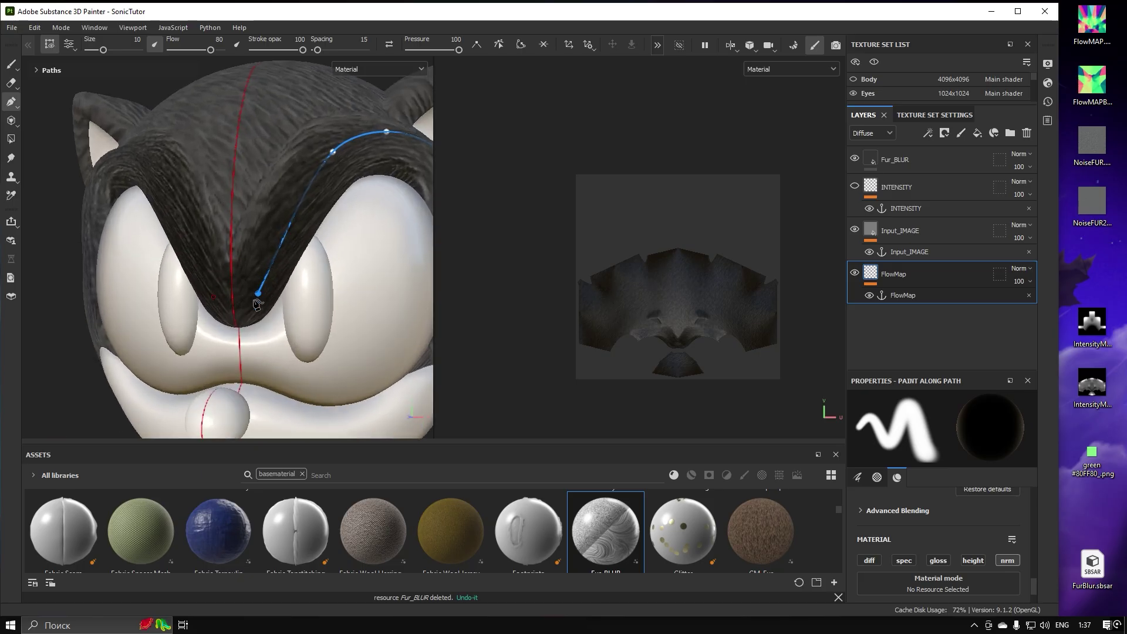
pyautogui.moveTo(260, 294); pyautogui.dragTo(234, 287)
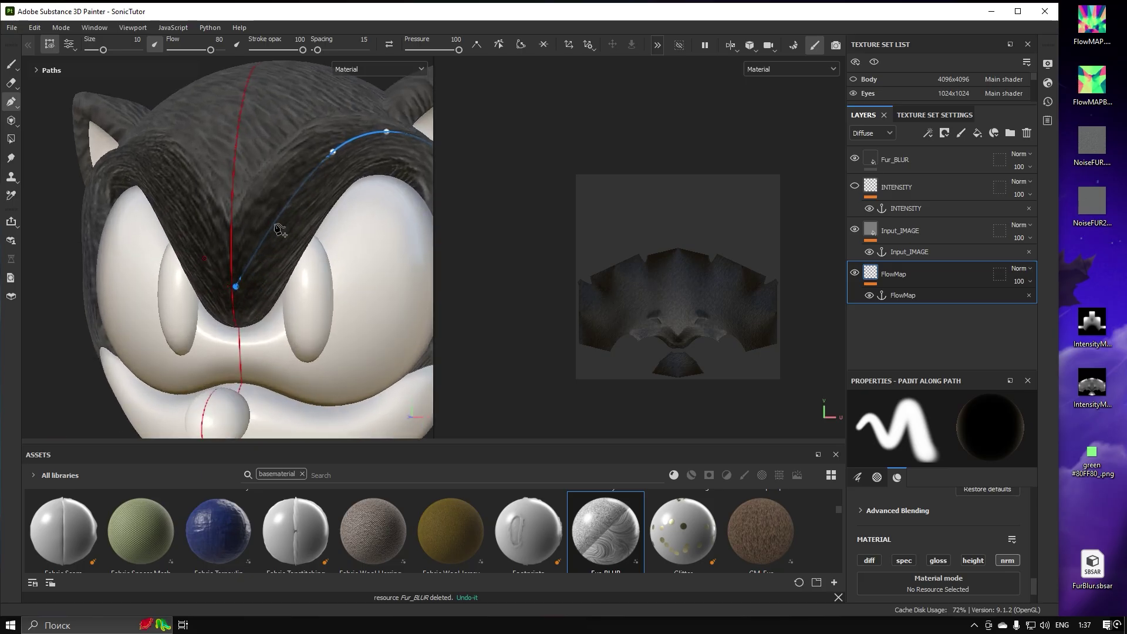
pyautogui.click(367, 69)
pyautogui.click(359, 152)
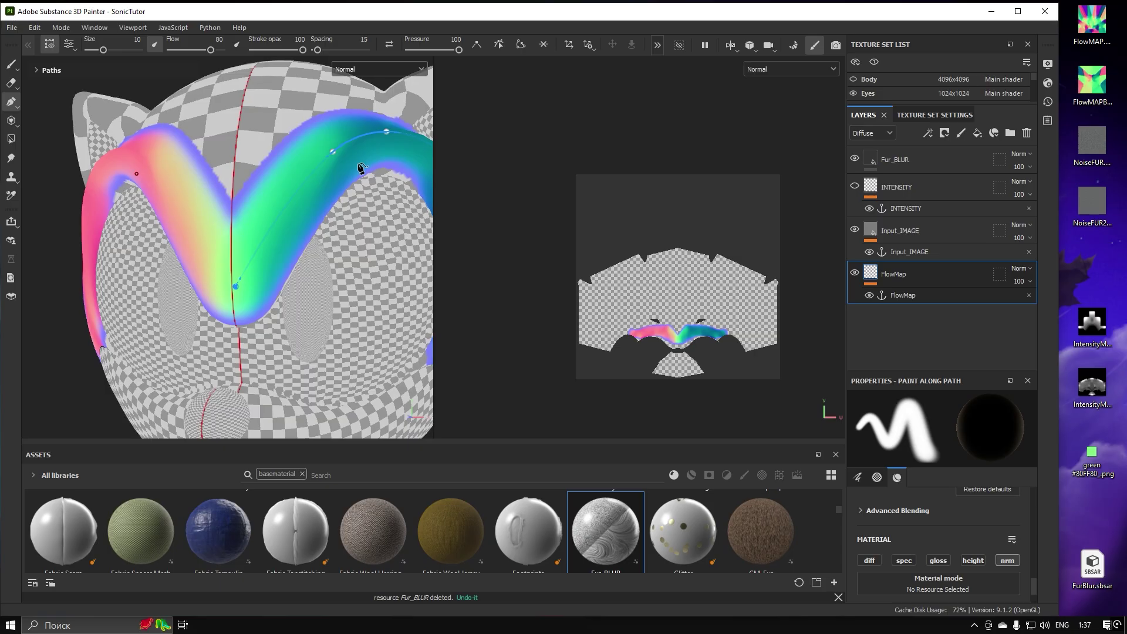
# Shift the brow path's start point slightly off the centreline and set its pressure to 0
pyautogui.keyDown('alt'); pyautogui.moveTo(330, 186); pyautogui.dragTo(339, 195); pyautogui.keyUp('alt')
pyautogui.moveTo(239, 287)
pyautogui.mouseDown()
pyautogui.moveTo(219, 287)
pyautogui.moveTo(249, 291)
pyautogui.mouseUp()
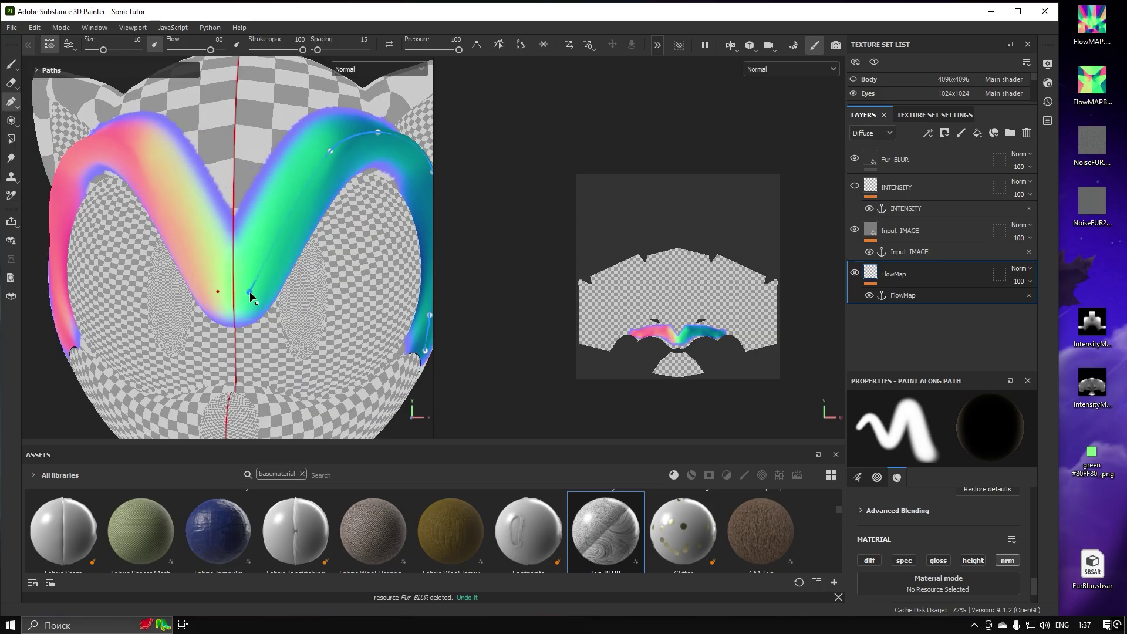
pyautogui.moveTo(460, 50); pyautogui.dragTo(410, 51)
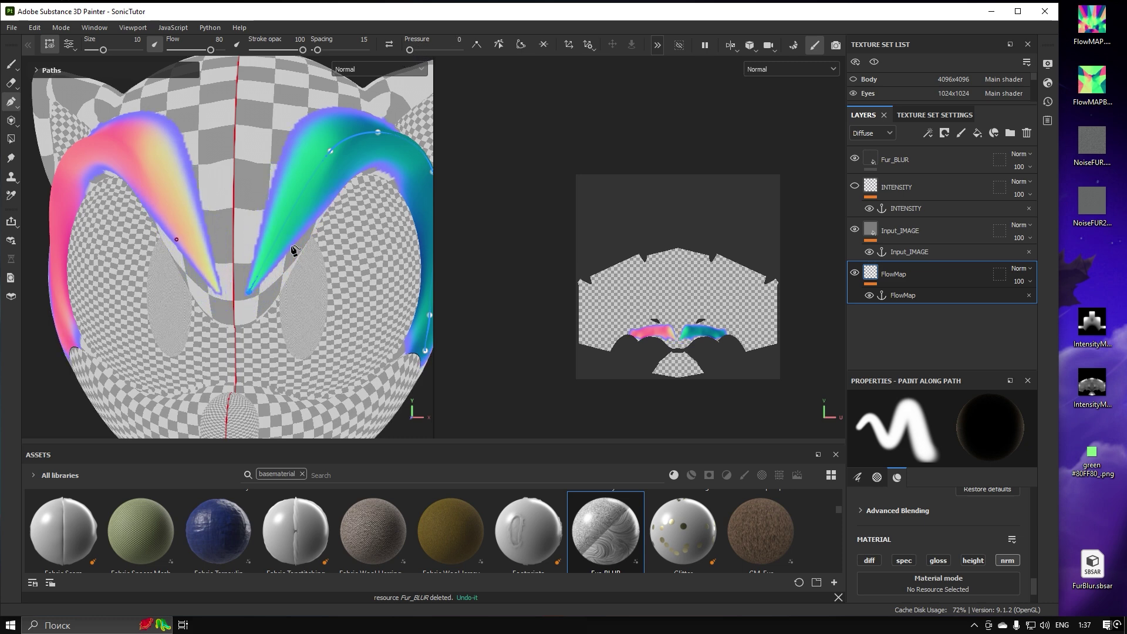
# Enlarge the texture set list and hide the Eyes and EyeWhites texture sets
pyautogui.moveTo(264, 311)
pyautogui.keyDown('alt'); pyautogui.mouseDown()
pyautogui.moveTo(195, 268)
pyautogui.moveTo(253, 313)
pyautogui.mouseUp(); pyautogui.keyUp('alt')
pyautogui.keyDown('alt'); pyautogui.moveTo(253, 271); pyautogui.dragTo(285, 279); pyautogui.keyUp('alt')
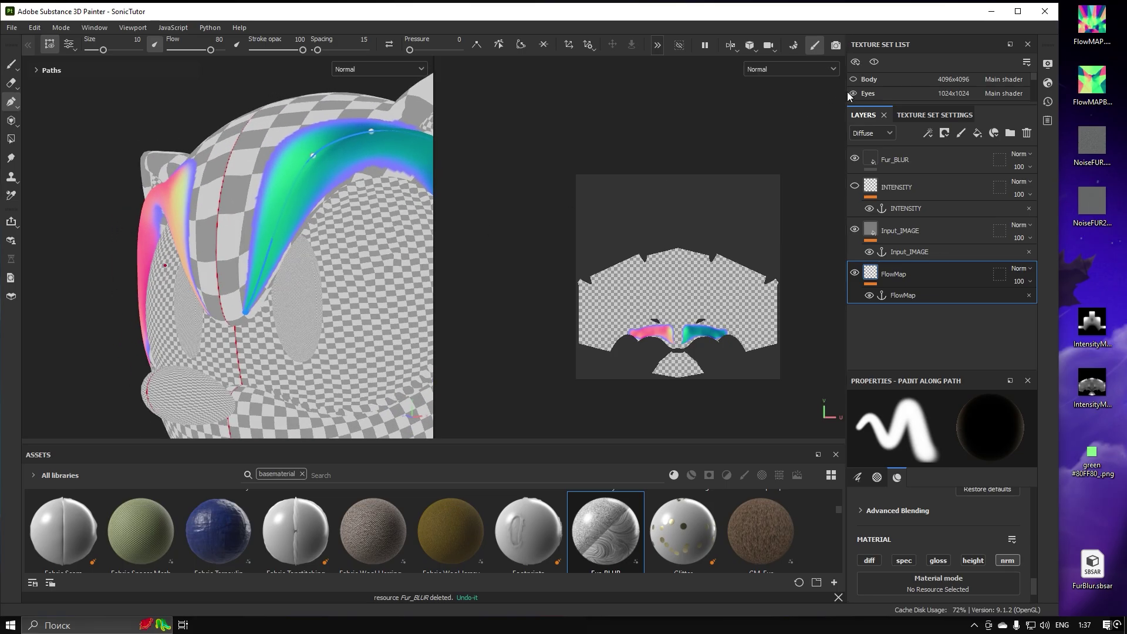
pyautogui.moveTo(845, 105); pyautogui.dragTo(766, 137)
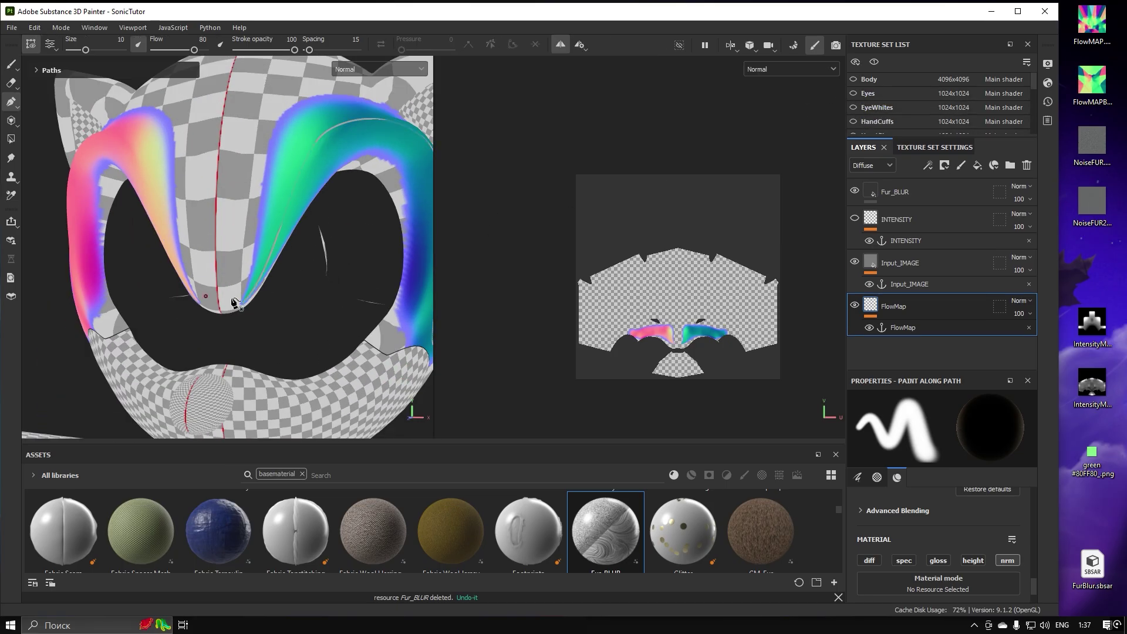
# Draw a flow path from the brow's tip up the middle of the forehead with pressure 100
pyautogui.click(226, 271)
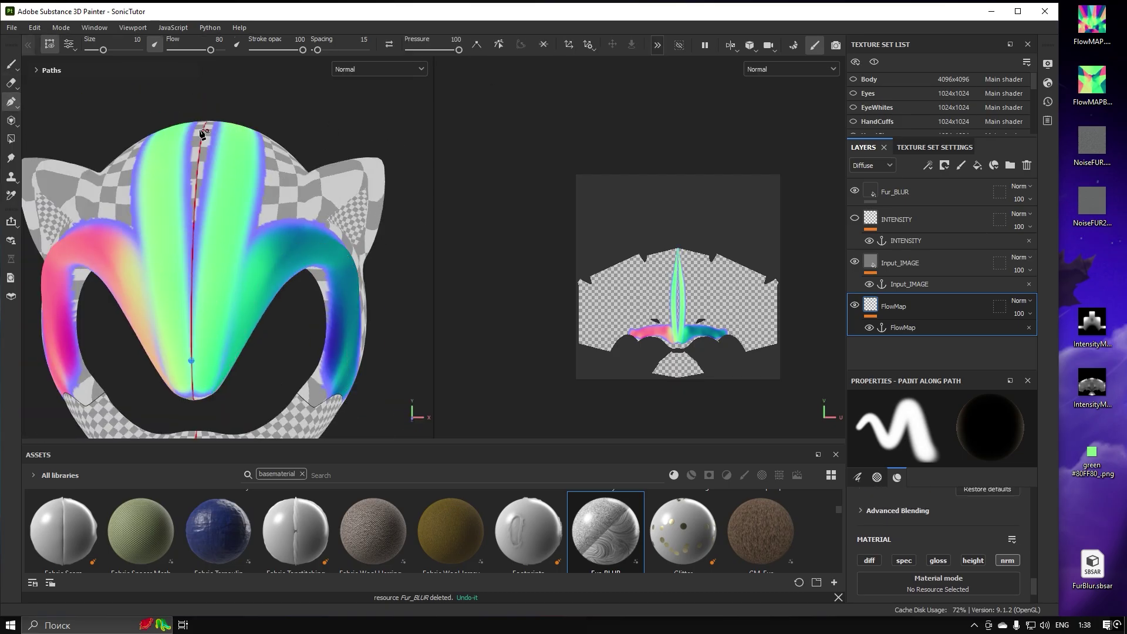
pyautogui.moveTo(451, 49); pyautogui.dragTo(461, 51)
pyautogui.scroll(-4, 206, 153)
pyautogui.moveTo(206, 154)
pyautogui.keyDown('alt'); pyautogui.mouseDown()
pyautogui.moveTo(317, 197)
pyautogui.moveTo(41, 44)
pyautogui.moveTo(194, 231)
pyautogui.mouseUp(); pyautogui.keyUp('alt')
# Draw a path along the upper rim of the eye socket, starting near the brow's tip
pyautogui.scroll(3, 244, 142)
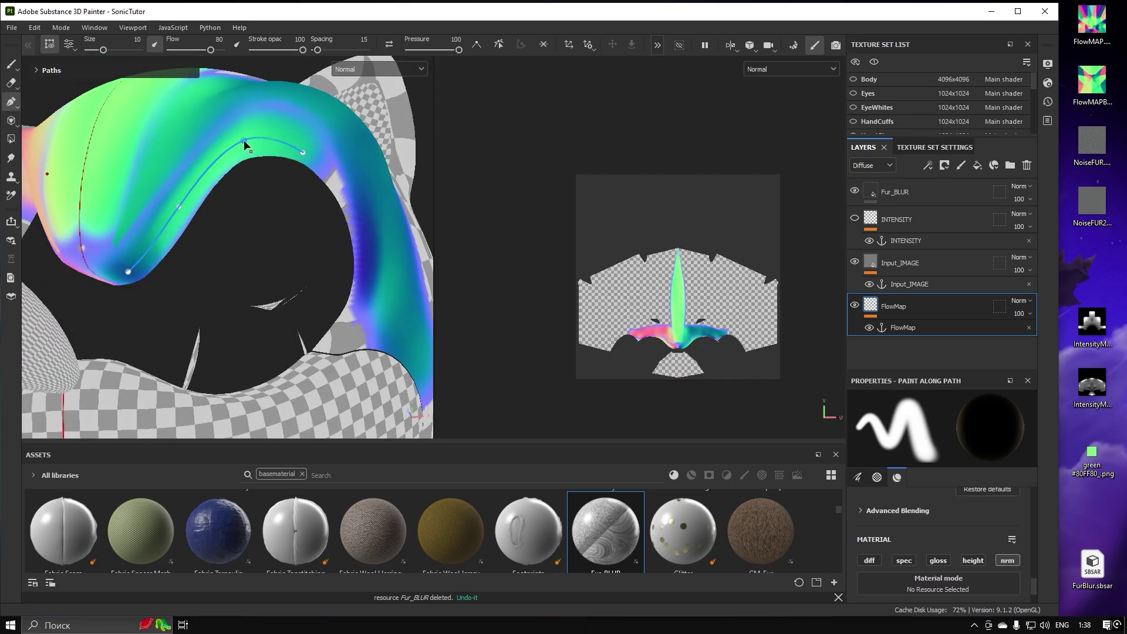
pyautogui.keyDown('alt'); pyautogui.moveTo(244, 142); pyautogui.dragTo(317, 246); pyautogui.keyUp('alt')
pyautogui.click(333, 351)
pyautogui.keyDown('alt'); pyautogui.moveTo(332, 351); pyautogui.dragTo(234, 235); pyautogui.keyUp('alt')
# Start a new flow path across the side of the head and lower the pressure of one of its points
pyautogui.click(11, 63)
pyautogui.click(11, 102)
pyautogui.click(271, 169)
pyautogui.click(153, 306)
pyautogui.moveTo(458, 50)
pyautogui.mouseDown()
pyautogui.moveTo(412, 50)
pyautogui.moveTo(436, 50)
pyautogui.mouseUp()
pyautogui.click(244, 233)
pyautogui.keyDown('alt'); pyautogui.moveTo(352, 199); pyautogui.dragTo(135, 229); pyautogui.keyUp('alt')
pyautogui.click(364, 254)
pyautogui.moveTo(299, 254)
pyautogui.keyDown('alt'); pyautogui.mouseDown()
pyautogui.moveTo(196, 196)
pyautogui.moveTo(284, 258)
pyautogui.moveTo(354, 139)
pyautogui.mouseUp(); pyautogui.keyUp('alt')
pyautogui.scroll(-3, 251, 227)
pyautogui.press('Escape')
# Switch the viewports back to the Material display and extend the flow paths along the side of the head
pyautogui.scroll(2, 354, 138)
pyautogui.press('c')
pyautogui.press('m')
pyautogui.keyDown('alt'); pyautogui.moveTo(342, 221); pyautogui.dragTo(375, 217); pyautogui.keyUp('alt')
pyautogui.click(137, 171)
pyautogui.keyDown('alt'); pyautogui.moveTo(137, 171); pyautogui.dragTo(175, 173); pyautogui.keyUp('alt')
pyautogui.click(248, 243)
pyautogui.keyDown('alt'); pyautogui.moveTo(100, 147); pyautogui.dragTo(116, 254); pyautogui.keyUp('alt')
pyautogui.click(179, 211)
pyautogui.scroll(-1, 898, 112)
pyautogui.click(953, 108)
pyautogui.click(953, 183)
pyautogui.scroll(1, 246, 219)
pyautogui.click(953, 108)
pyautogui.click(960, 169)
# Draw further flow paths across the brow and along the side of the head beside the eye socket
pyautogui.click(110, 231)
pyautogui.keyDown('alt'); pyautogui.moveTo(306, 211); pyautogui.dragTo(221, 224); pyautogui.keyUp('alt')
pyautogui.scroll(2, 221, 223)
pyautogui.click(169, 232)
pyautogui.keyDown('alt'); pyautogui.moveTo(410, 82); pyautogui.dragTo(280, 351); pyautogui.keyUp('alt')
# Draw a flow path around the base of the ear, curving up behind it along the side of the head
pyautogui.click(317, 242)
pyautogui.keyDown('alt'); pyautogui.moveTo(317, 242); pyautogui.dragTo(269, 300); pyautogui.keyUp('alt')
pyautogui.scroll(3, 269, 301)
pyautogui.keyDown('alt'); pyautogui.moveTo(234, 279); pyautogui.dragTo(197, 268); pyautogui.keyUp('alt')
pyautogui.click(219, 279)
pyautogui.click(251, 241)
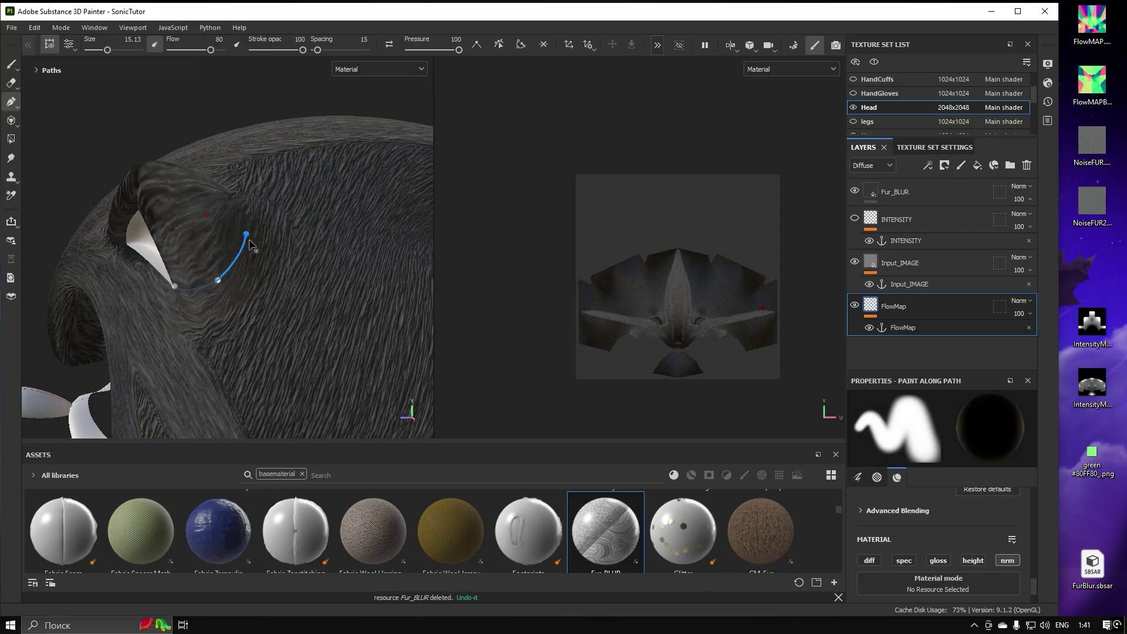
pyautogui.scroll(3, 251, 241)
pyautogui.click(267, 166)
pyautogui.keyDown('alt'); pyautogui.moveTo(241, 237); pyautogui.dragTo(176, 229); pyautogui.keyUp('alt')
pyautogui.click(34, 285)
pyautogui.click(395, 135)
# Start a new flow path along the lower edge of the upper quill, from its tip toward the ear
pyautogui.keyDown('alt'); pyautogui.moveTo(236, 173); pyautogui.dragTo(246, 208); pyautogui.keyUp('alt')
pyautogui.scroll(-3, 247, 208)
pyautogui.press('Escape')
pyautogui.click(416, 182)
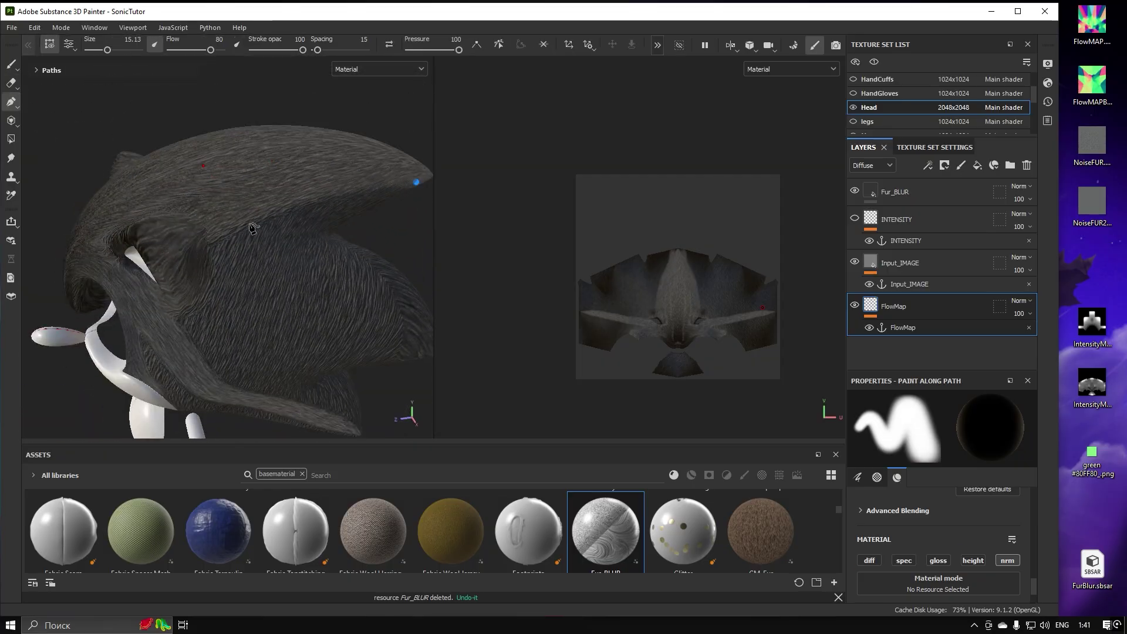
pyautogui.click(226, 229)
pyautogui.scroll(3, 290, 201)
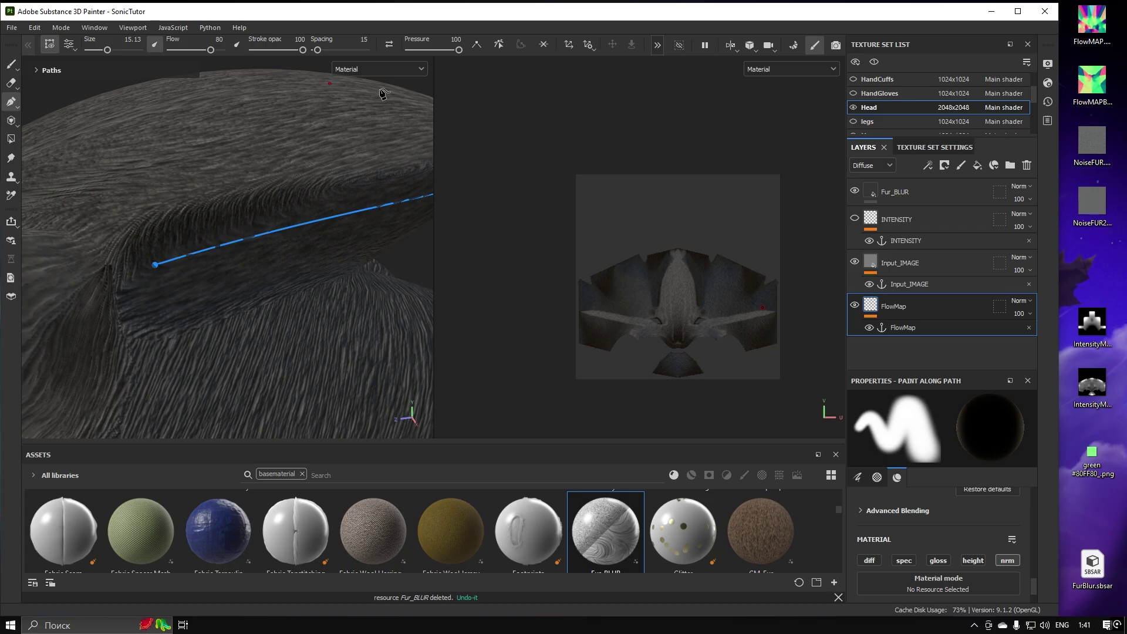
# Examine the path under the upper quill in the Normal+Height+Mesh display
pyautogui.click(374, 68)
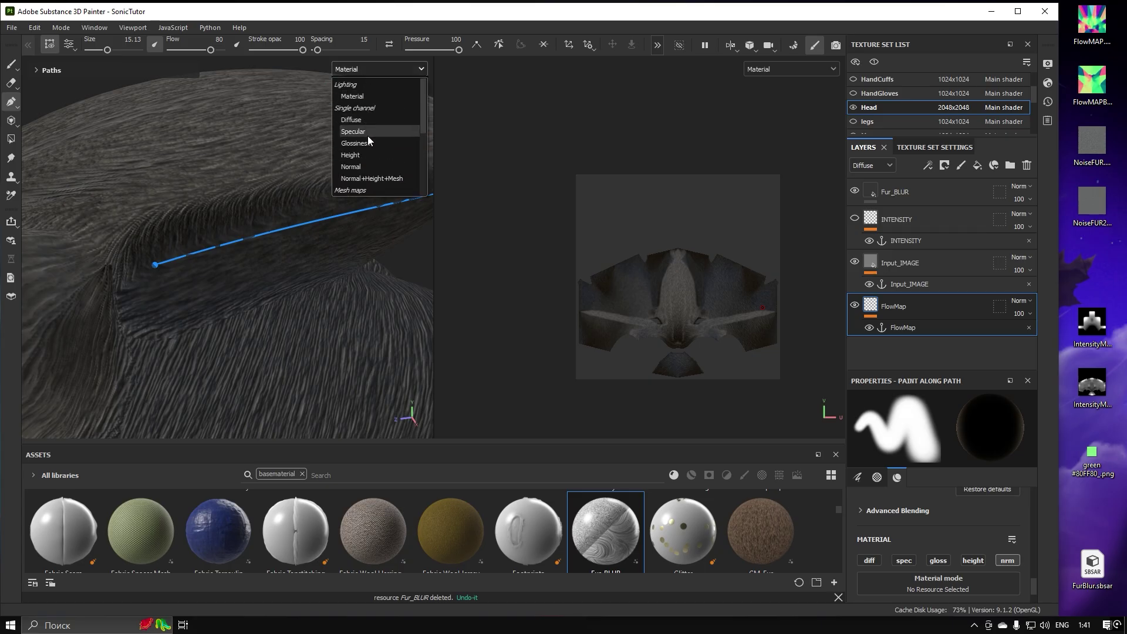
pyautogui.click(368, 178)
pyautogui.keyDown('alt'); pyautogui.moveTo(311, 192); pyautogui.dragTo(294, 223); pyautogui.keyUp('alt')
pyautogui.click(386, 72)
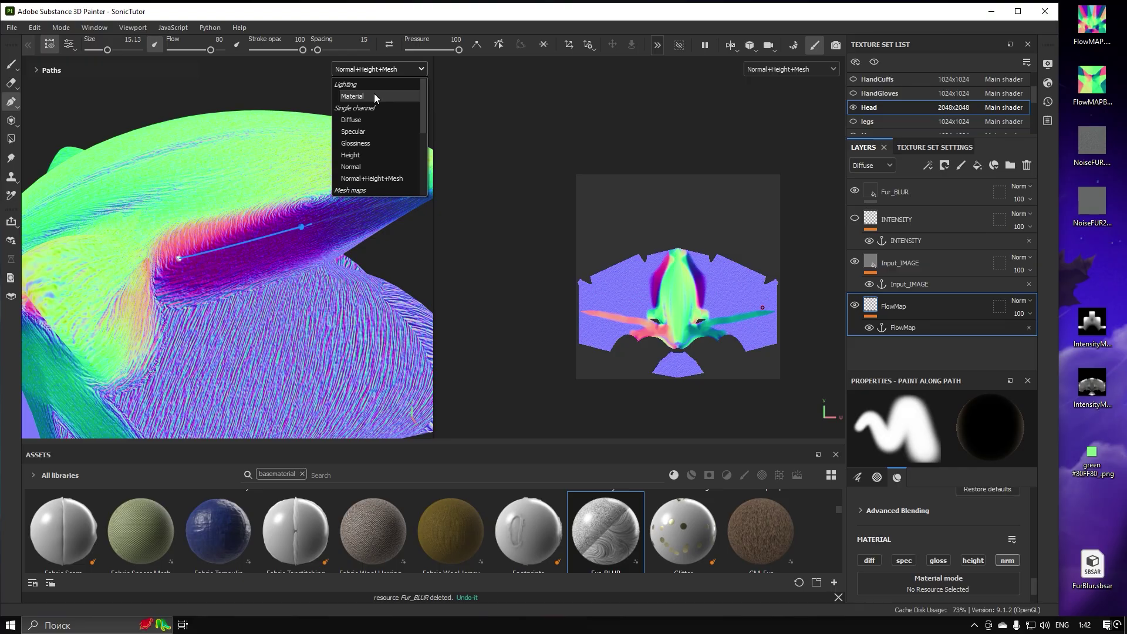
# Switch the viewports to the Diffuse display and reverse the direction of the path along the upper quill's lower edge
pyautogui.click(364, 120)
pyautogui.keyDown('alt'); pyautogui.moveTo(364, 120); pyautogui.dragTo(397, 251); pyautogui.keyUp('alt')
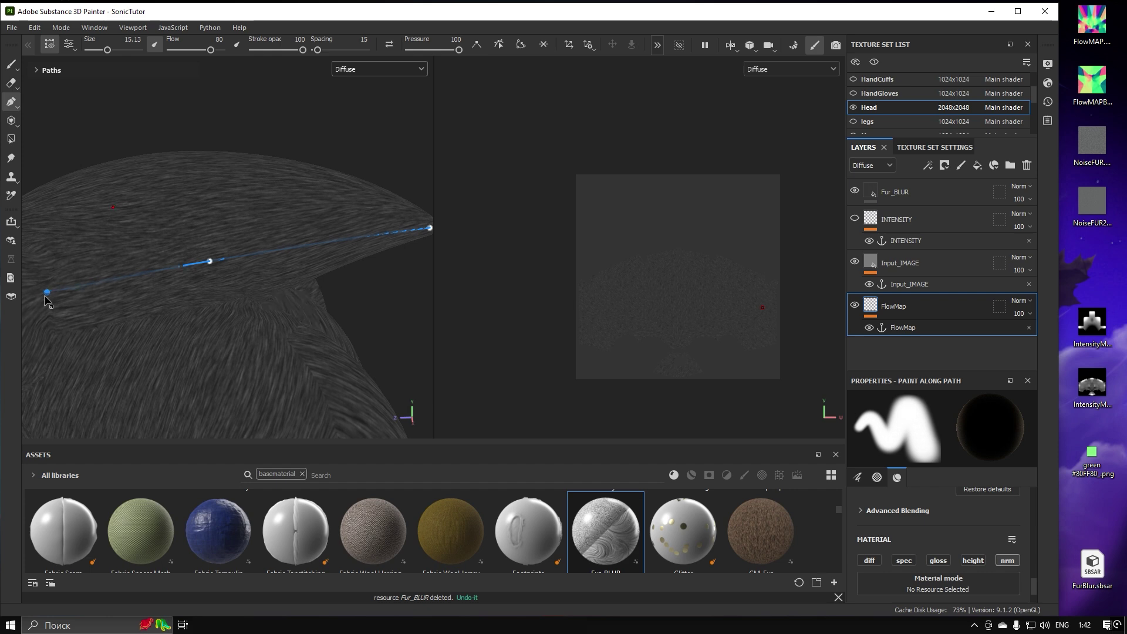
pyautogui.keyDown('alt'); pyautogui.moveTo(134, 282); pyautogui.dragTo(155, 273, button='middle'); pyautogui.keyUp('alt')
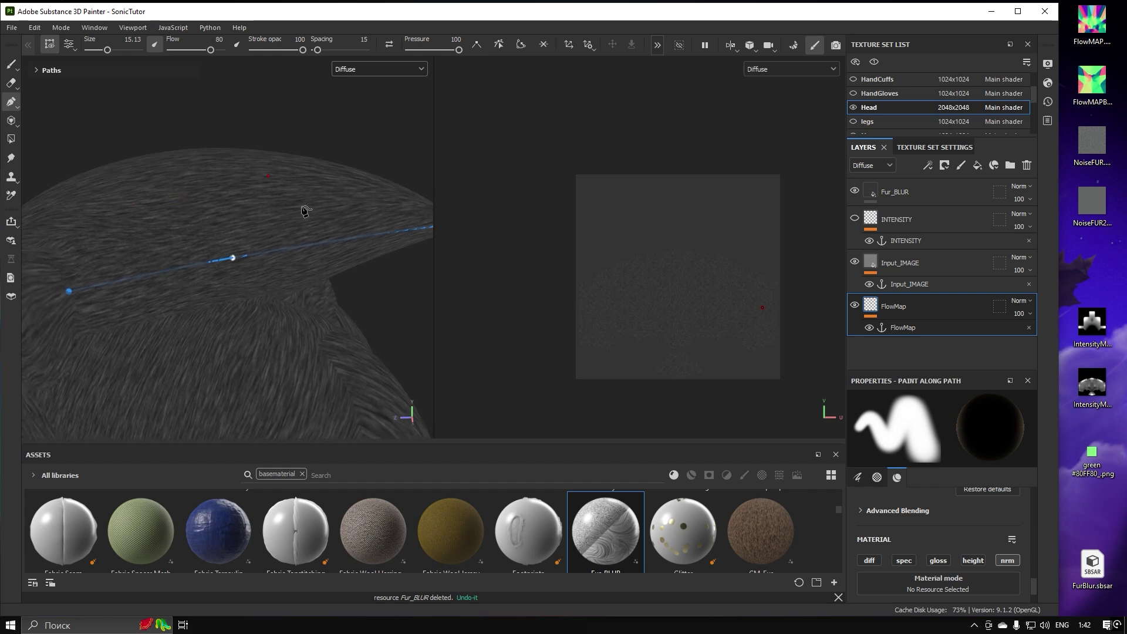
pyautogui.click(391, 43)
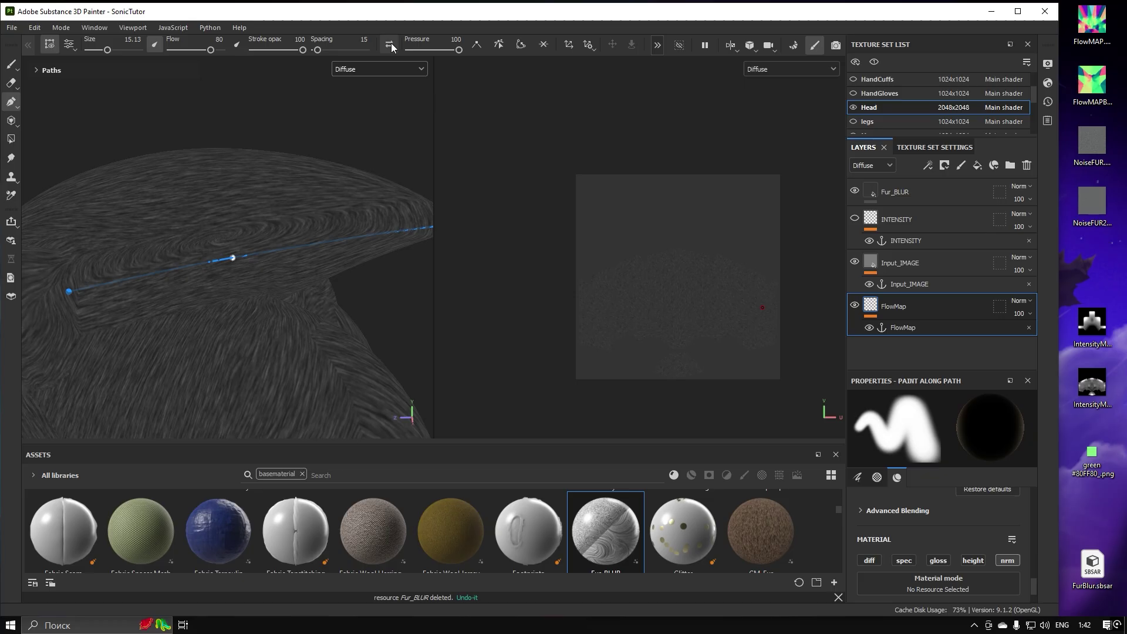
# Cover the quills and the back of the head with more flow paths, and show the Normal channel in the viewports
pyautogui.keyDown('alt'); pyautogui.moveTo(352, 146); pyautogui.dragTo(264, 194); pyautogui.keyUp('alt')
pyautogui.press('m')
pyautogui.keyDown('alt'); pyautogui.moveTo(352, 176); pyautogui.dragTo(264, 205); pyautogui.keyUp('alt')
pyautogui.keyDown('alt'); pyautogui.moveTo(405, 100); pyautogui.dragTo(299, 282); pyautogui.keyUp('alt')
pyautogui.click(297, 323)
pyautogui.scroll(4, 297, 322)
pyautogui.keyDown('alt'); pyautogui.moveTo(297, 322); pyautogui.dragTo(264, 135); pyautogui.keyUp('alt')
pyautogui.click(264, 188)
pyautogui.keyDown('alt'); pyautogui.moveTo(264, 189); pyautogui.dragTo(136, 168); pyautogui.keyUp('alt')
pyautogui.click(257, 166)
pyautogui.scroll(-5, 221, 204)
pyautogui.press('c')
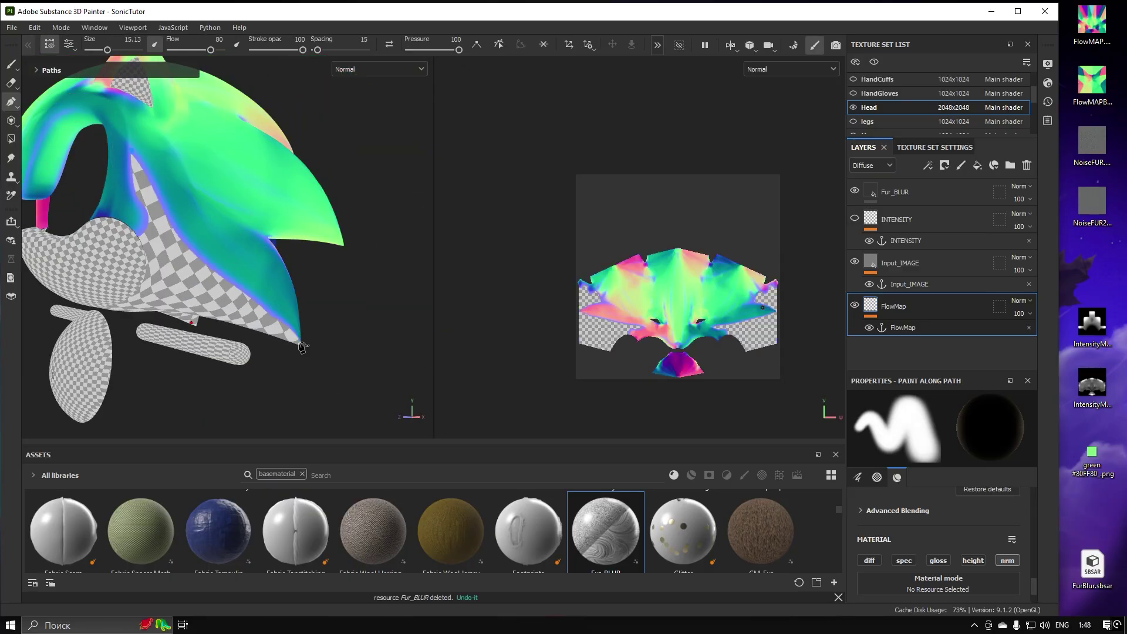
# Draw a flow path on the back of the lower quill, running down to its tip, with point pressure 0
pyautogui.scroll(4, 135, 167)
pyautogui.click(158, 195)
pyautogui.moveTo(414, 49); pyautogui.dragTo(437, 50)
pyautogui.scroll(-3, 194, 264)
pyautogui.moveTo(194, 264)
pyautogui.keyDown('alt'); pyautogui.mouseDown()
pyautogui.moveTo(354, 327)
pyautogui.moveTo(245, 212)
pyautogui.mouseUp(); pyautogui.keyUp('alt')
pyautogui.click(245, 212)
pyautogui.click(179, 382)
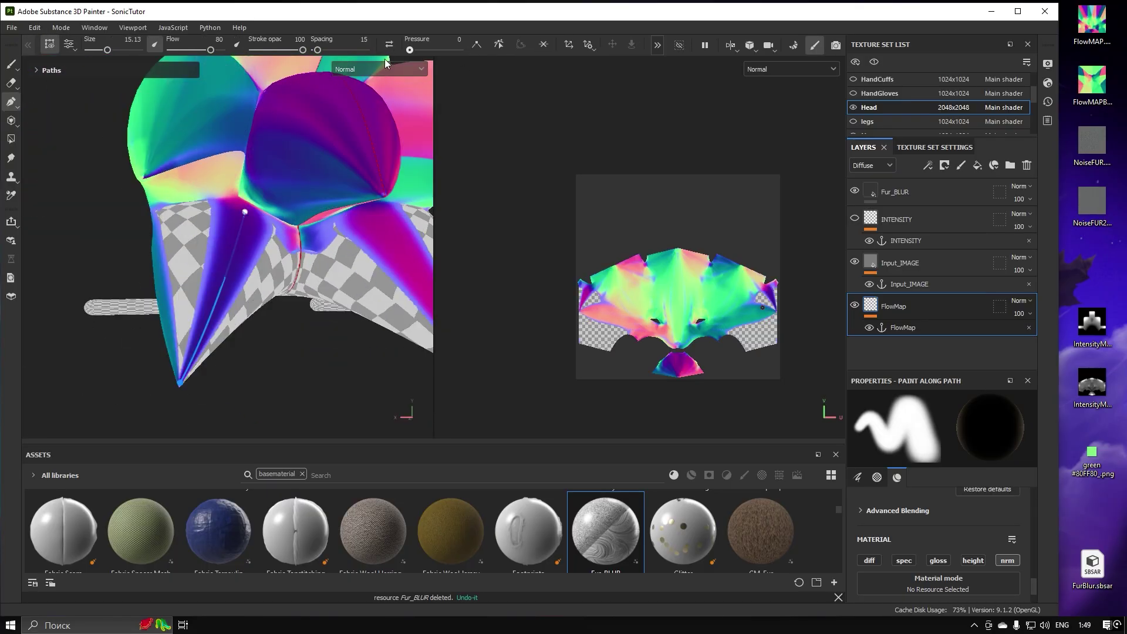
# Draw a flow path along the lower quill's underside from its tip toward the centre line, with point pressure 43
pyautogui.keyDown('alt'); pyautogui.moveTo(352, 176); pyautogui.dragTo(216, 402); pyautogui.keyUp('alt')
pyautogui.scroll(4, 201, 226)
pyautogui.click(202, 227)
pyautogui.scroll(-3, 217, 228)
pyautogui.keyDown('alt'); pyautogui.moveTo(229, 153); pyautogui.dragTo(281, 194); pyautogui.keyUp('alt')
pyautogui.moveTo(459, 49); pyautogui.dragTo(424, 50)
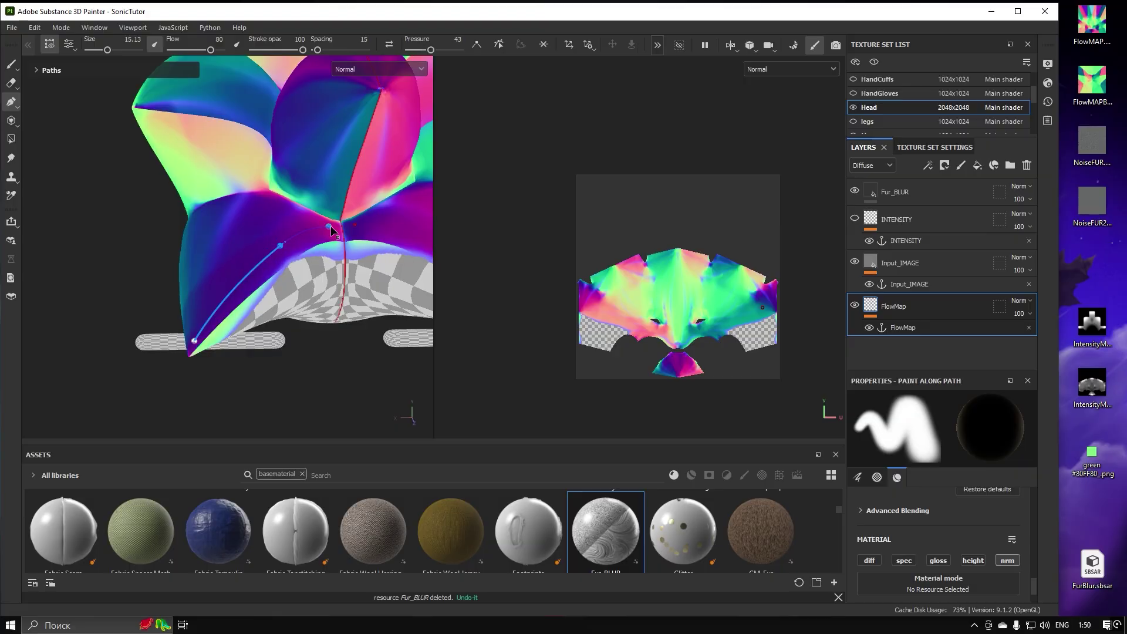
# Raise the point pressure and fill the remaining areas of the head with flow paths, checking the fur in the Material display
pyautogui.press('m')
pyautogui.scroll(3, 246, 246)
pyautogui.click(171, 239)
pyautogui.keyDown('alt'); pyautogui.moveTo(246, 246); pyautogui.dragTo(176, 176); pyautogui.keyUp('alt')
pyautogui.moveTo(424, 50); pyautogui.dragTo(459, 49)
pyautogui.keyDown('alt'); pyautogui.moveTo(353, 176); pyautogui.dragTo(317, 205); pyautogui.keyUp('alt')
pyautogui.press('Escape')
pyautogui.keyDown('alt'); pyautogui.moveTo(406, 111); pyautogui.dragTo(267, 176); pyautogui.keyUp('alt')
pyautogui.click(254, 276)
pyautogui.press('Escape')
pyautogui.click(268, 176)
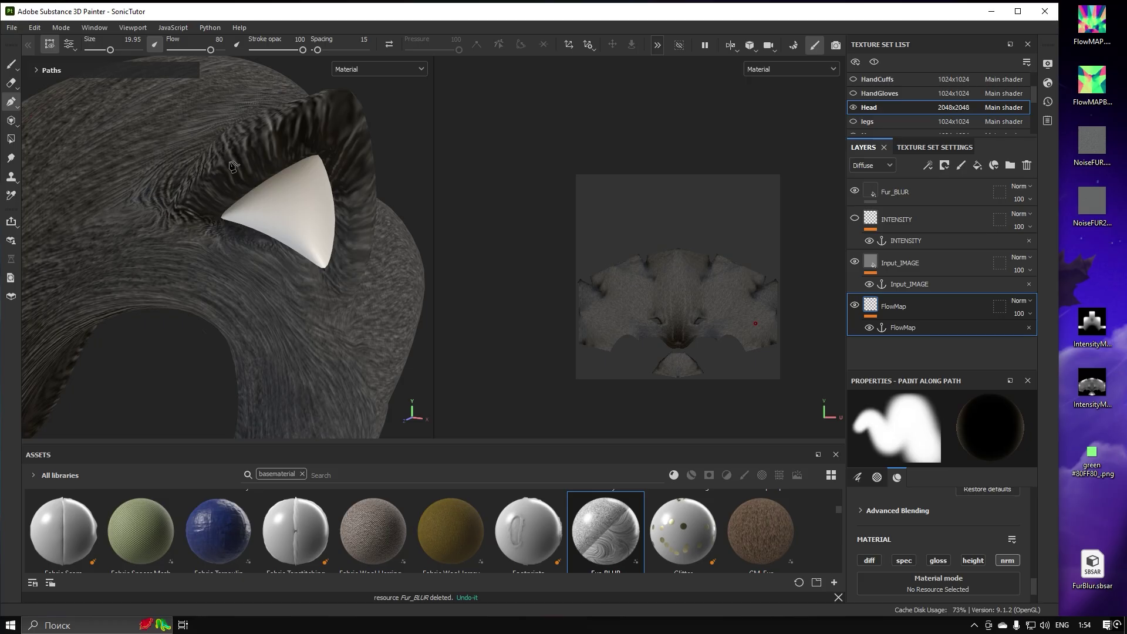
# Hide the FlowMap layer and rotate the lighting to check the fur across the head at 4096 resolution
pyautogui.scroll(-4, 251, 188)
pyautogui.keyDown('alt'); pyautogui.moveTo(229, 145); pyautogui.dragTo(262, 210); pyautogui.keyUp('alt')
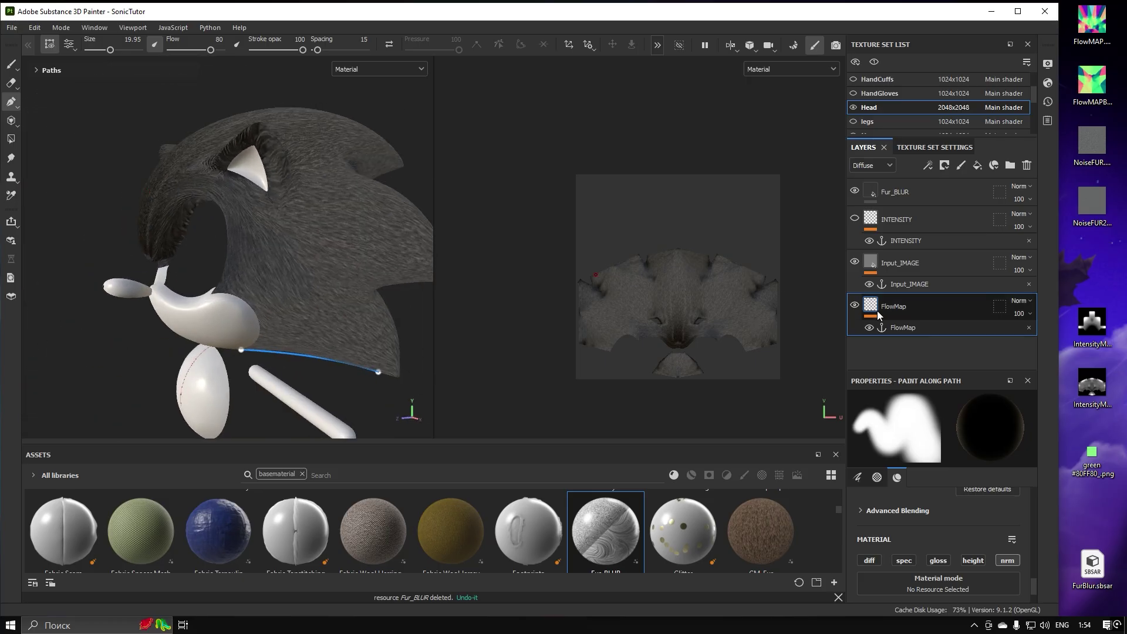
pyautogui.click(854, 305)
pyautogui.keyDown('shift'); pyautogui.moveTo(372, 257); pyautogui.dragTo(303, 228, button='right'); pyautogui.keyUp('shift')
pyautogui.keyDown('alt'); pyautogui.moveTo(302, 228); pyautogui.dragTo(100, 214); pyautogui.keyUp('alt')
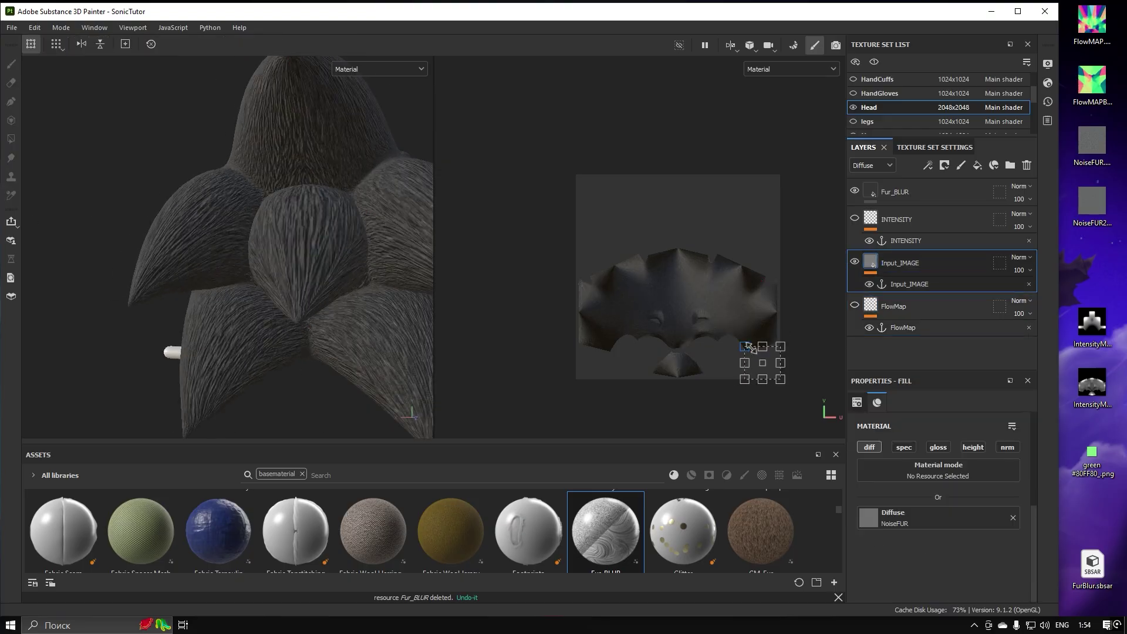
pyautogui.scroll(5, 384, 268)
pyautogui.scroll(-5, 295, 270)
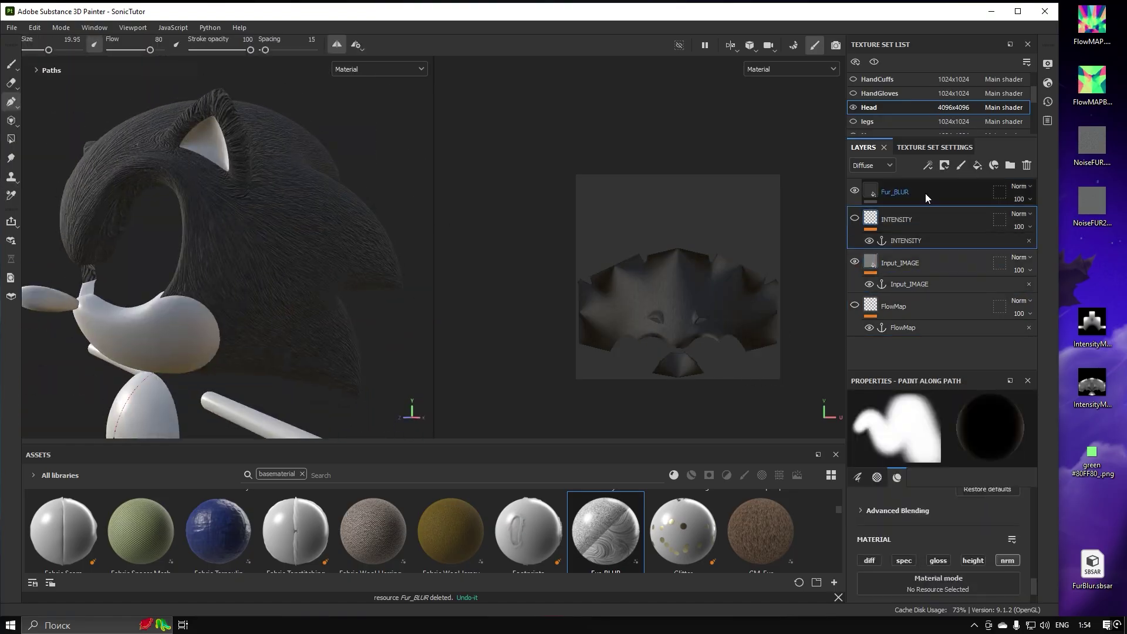
# Assign the INTENSITY anchor point to the Intensity Map input of the Fur_BLUR layer
pyautogui.click(925, 193)
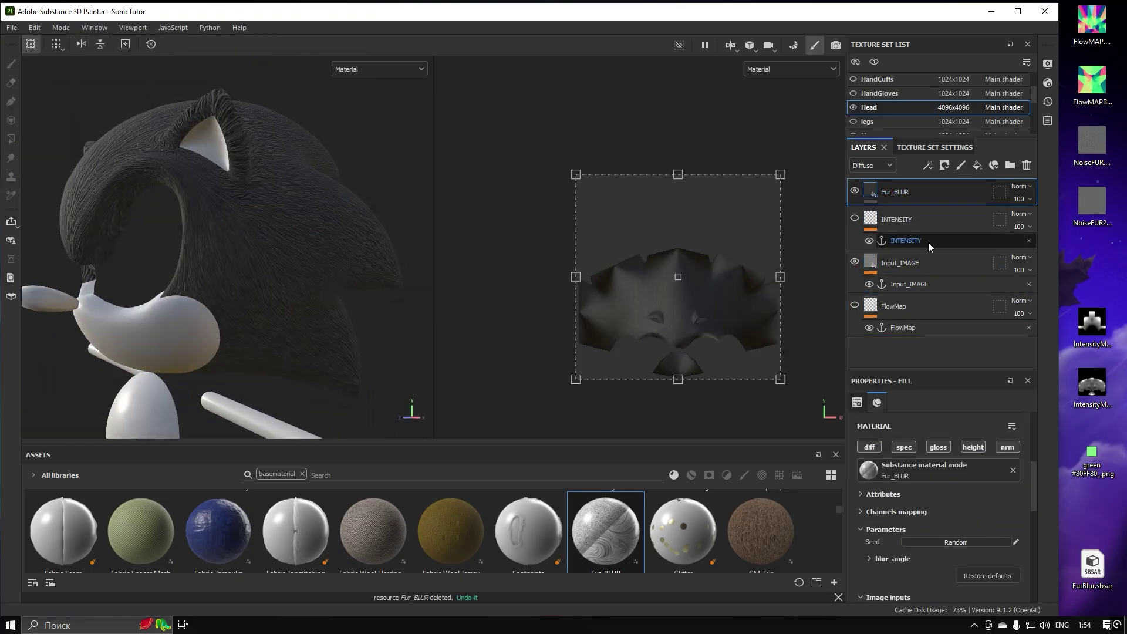
pyautogui.scroll(-4, 945, 427)
pyautogui.scroll(-5, 939, 480)
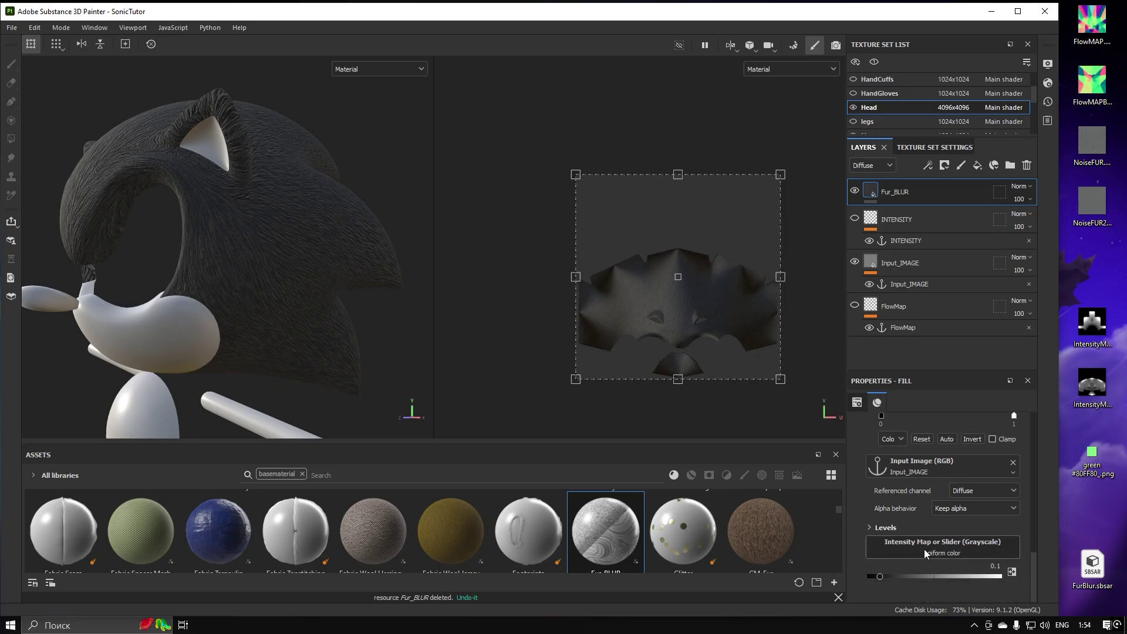
pyautogui.click(925, 547)
pyautogui.click(1011, 377)
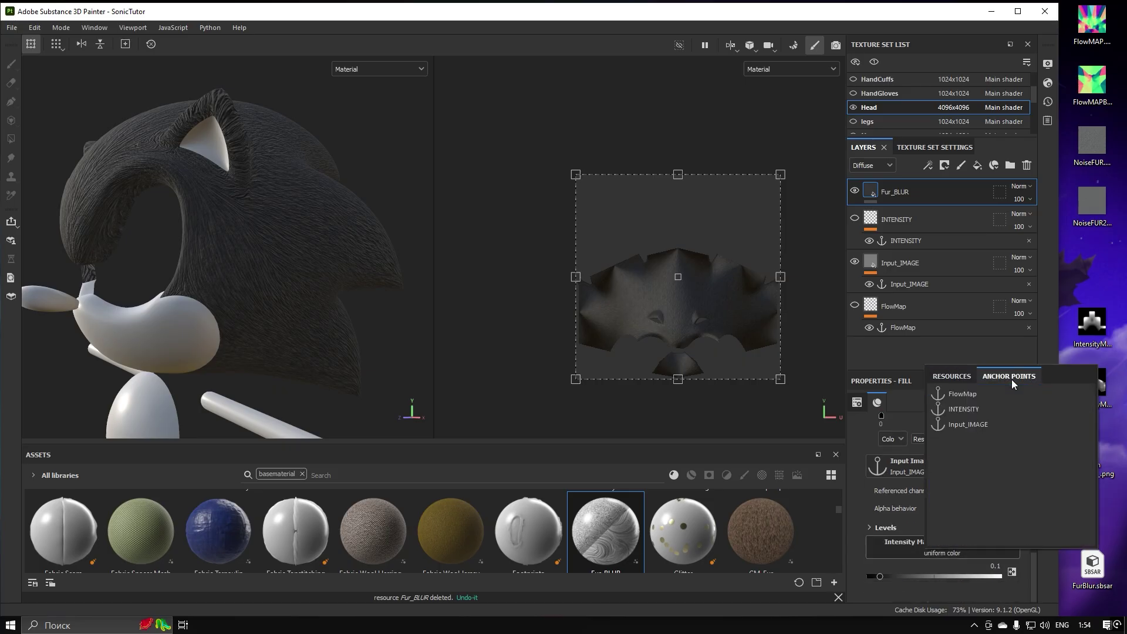
pyautogui.click(971, 409)
# Show the INTENSITY layer and paint a white stroke on the side of the head with a brush of size 14.11
pyautogui.scroll(5, 232, 241)
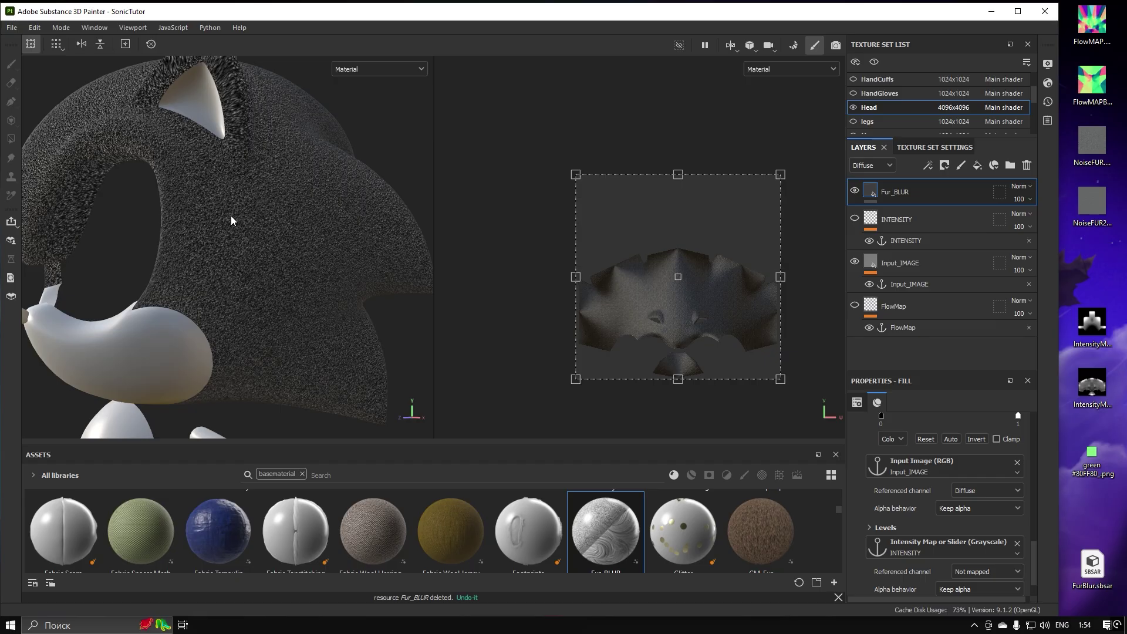
pyautogui.click(854, 220)
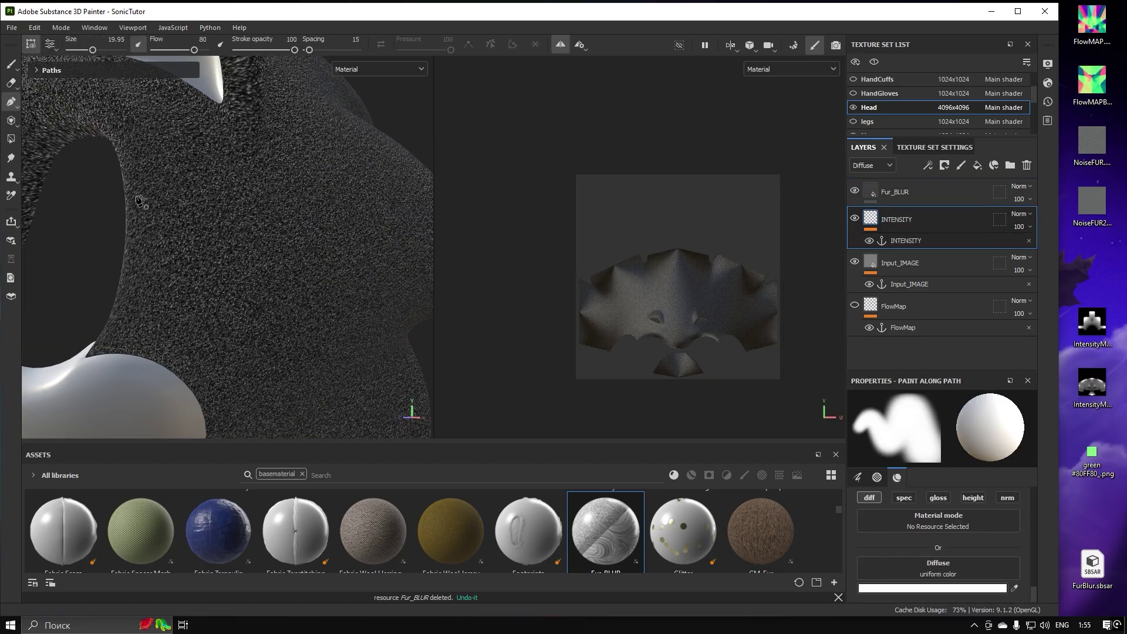
pyautogui.press('1')
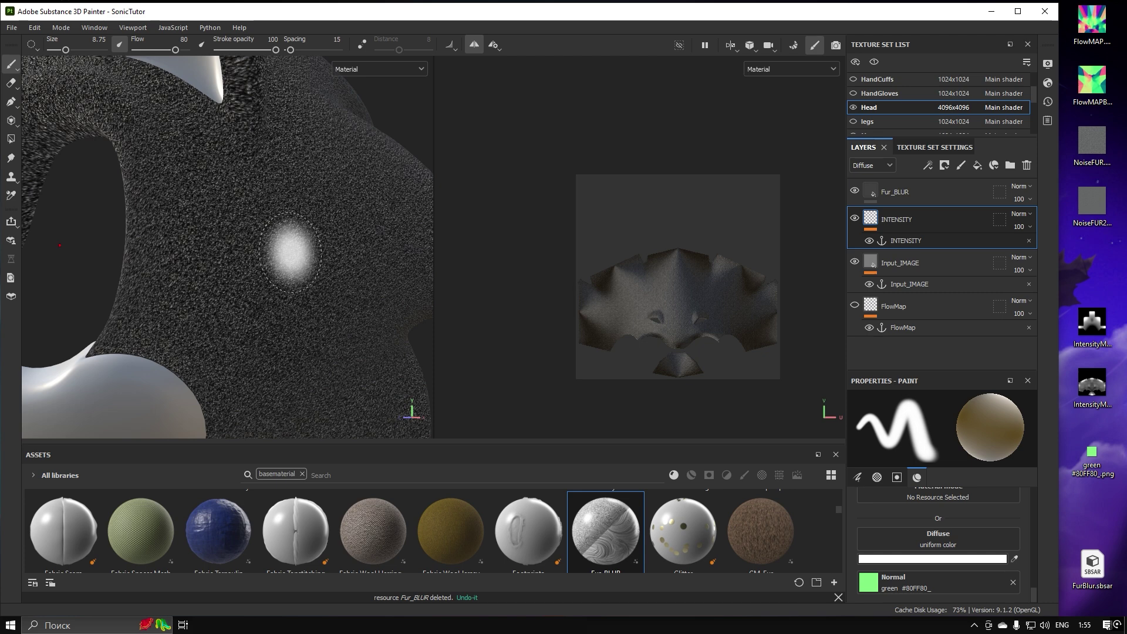
pyautogui.press(']')
pyautogui.press(']')
pyautogui.press(']')
pyautogui.press(']')
pyautogui.press(']')
pyautogui.moveTo(249, 258)
pyautogui.mouseDown()
pyautogui.moveTo(227, 265)
pyautogui.moveTo(234, 282)
pyautogui.mouseUp()
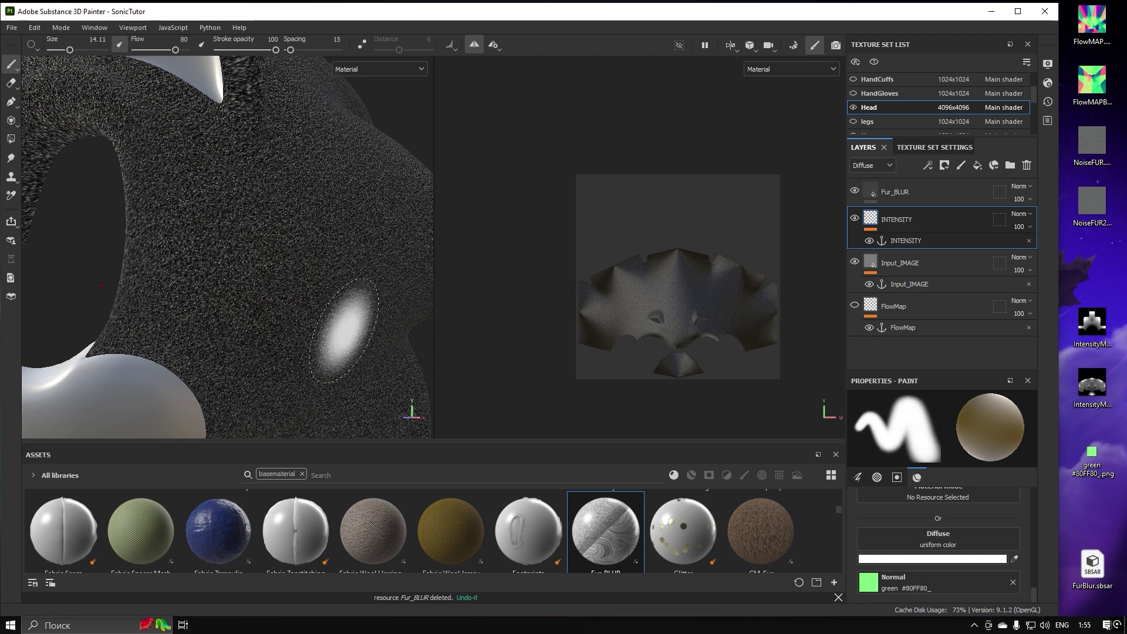
# Limit the brush to the diffuse channel and set the referenced channel of Fur_BLUR's intensity map to Diffuse
pyautogui.scroll(5, 978, 568)
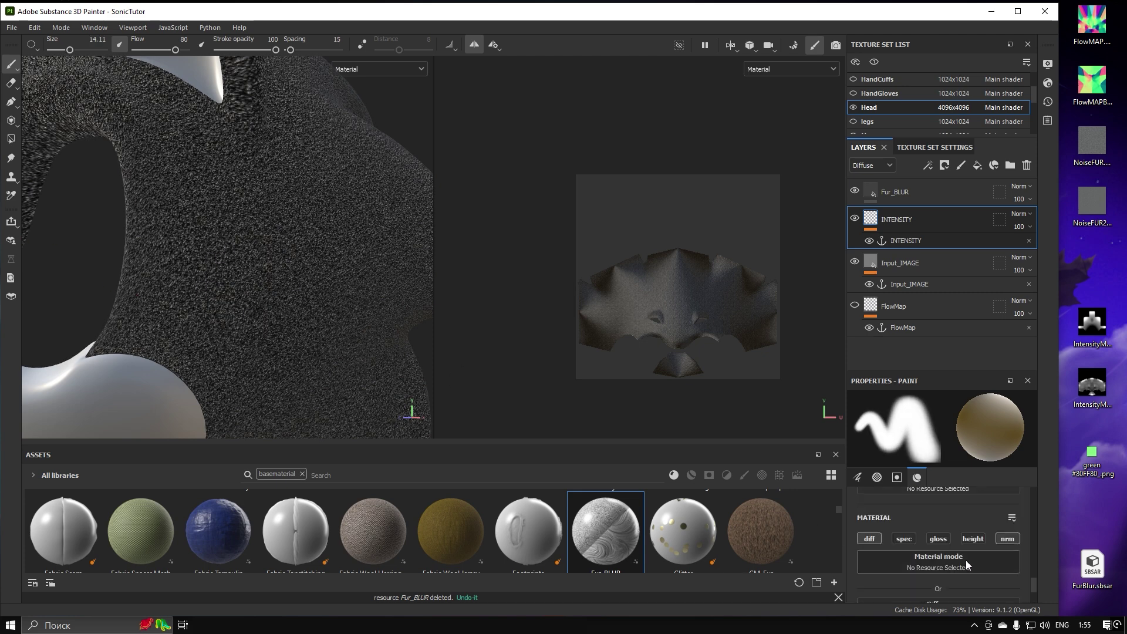
pyautogui.scroll(6, 938, 548)
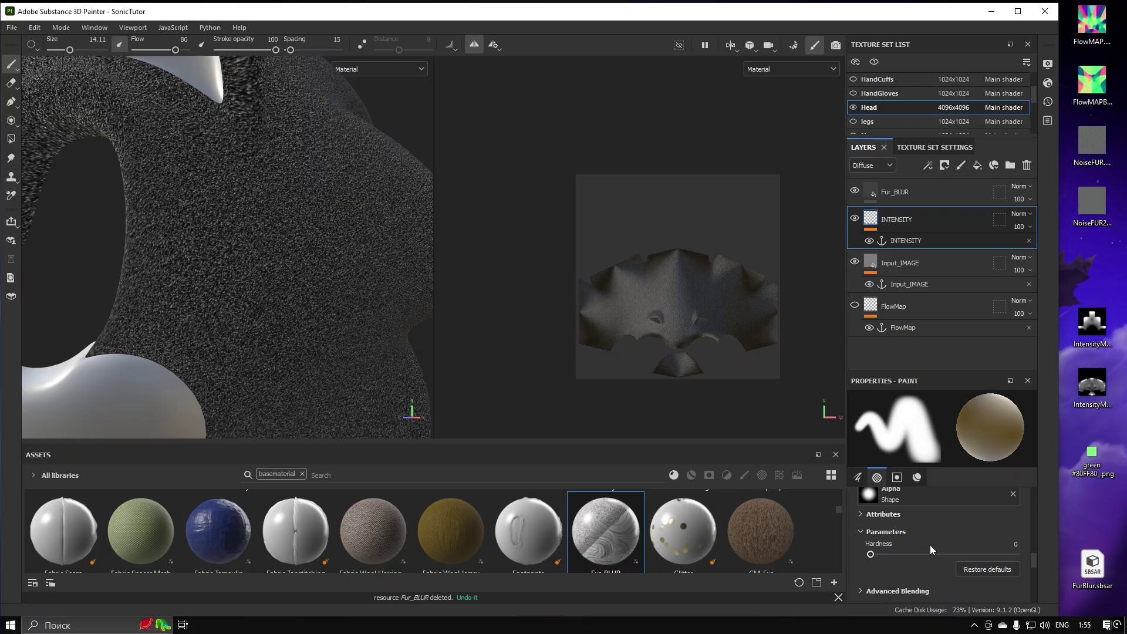
pyautogui.scroll(5, 930, 552)
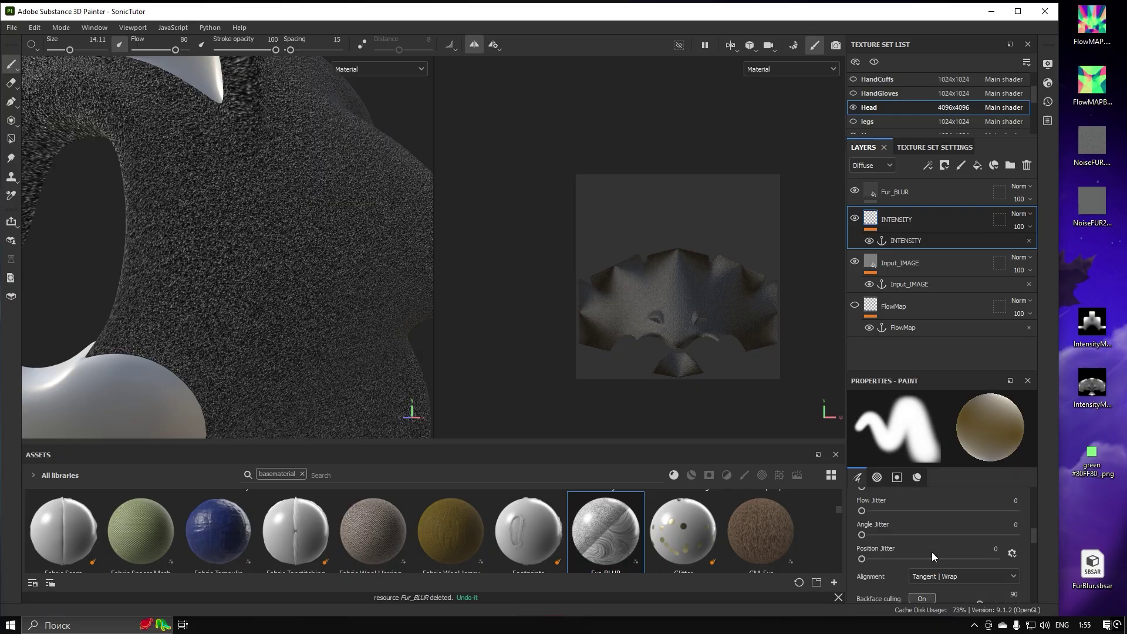
pyautogui.click(952, 567)
pyautogui.scroll(-10, 979, 545)
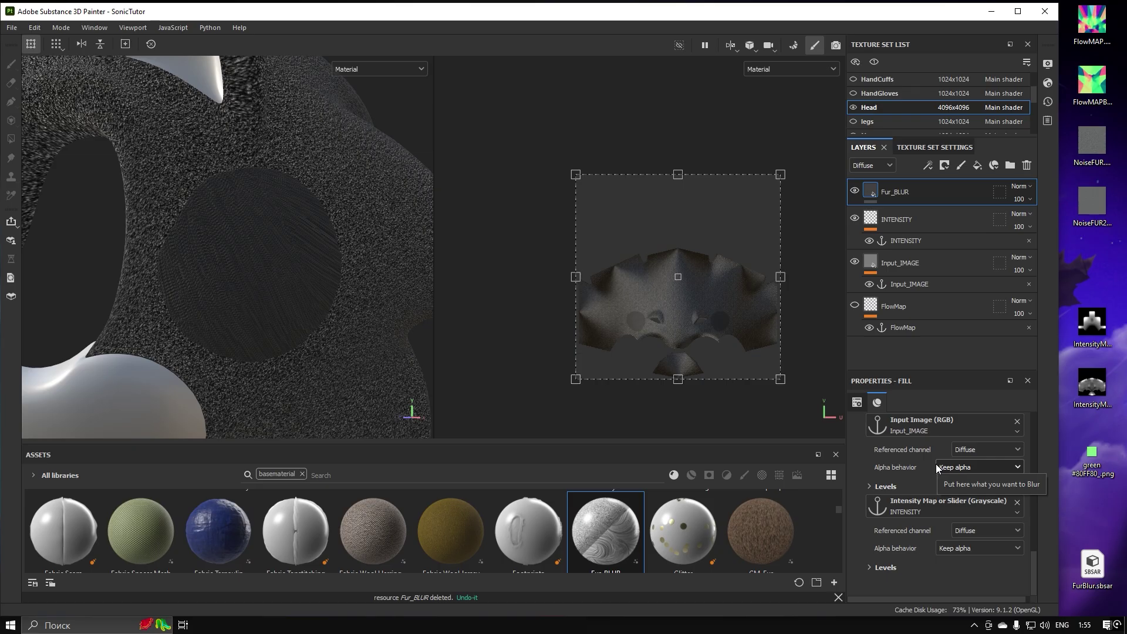
# Return to painting on the INTENSITY layer and reduce the brush size to 7.61
pyautogui.click(930, 221)
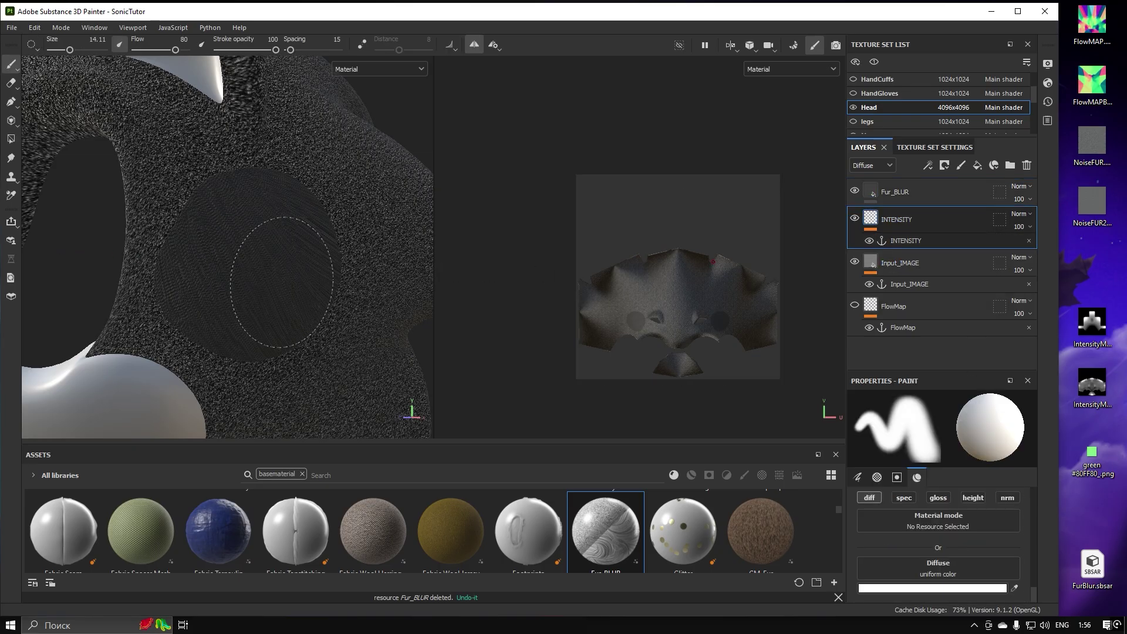
pyautogui.moveTo(273, 287)
pyautogui.keyDown('ctrl'); pyautogui.mouseDown(button='right')
pyautogui.moveTo(246, 288)
pyautogui.moveTo(282, 299)
pyautogui.moveTo(294, 279)
pyautogui.mouseUp(button='right'); pyautogui.keyUp('ctrl')
pyautogui.moveTo(317, 281)
pyautogui.keyDown('alt'); pyautogui.mouseDown()
pyautogui.moveTo(350, 294)
pyautogui.moveTo(304, 287)
pyautogui.mouseUp(); pyautogui.keyUp('alt')
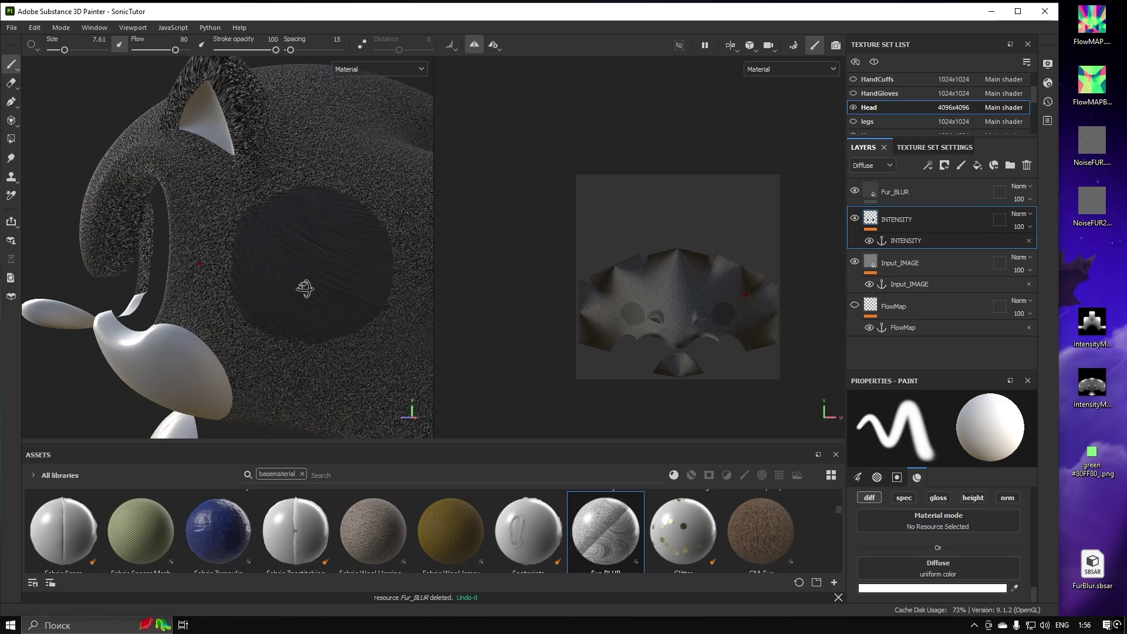
pyautogui.click(855, 263)
pyautogui.keyDown('alt'); pyautogui.moveTo(324, 261); pyautogui.dragTo(320, 270); pyautogui.keyUp('alt')
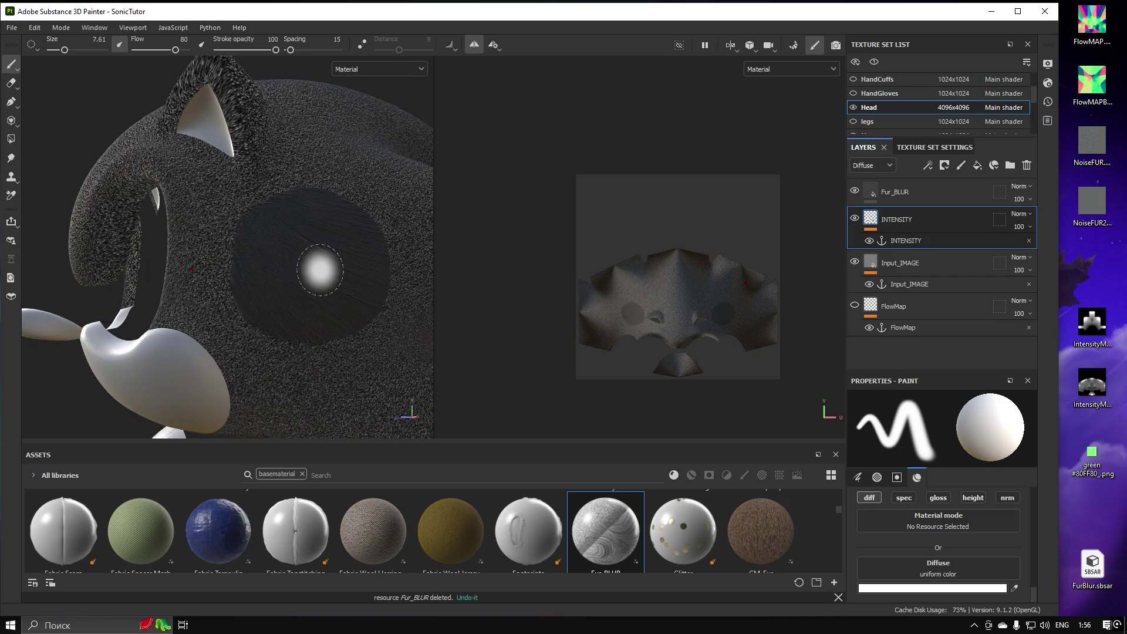
# Try painting grey intensity strokes on the side of the head with brush size 20.75 and flow 23
pyautogui.keyDown('ctrl'); pyautogui.moveTo(302, 256); pyautogui.dragTo(330, 257, button='right'); pyautogui.keyUp('ctrl')
pyautogui.moveTo(290, 252)
pyautogui.mouseDown()
pyautogui.moveTo(362, 245)
pyautogui.moveTo(287, 344)
pyautogui.mouseUp()
pyautogui.click(937, 588)
pyautogui.click(946, 503)
pyautogui.keyDown('ctrl'); pyautogui.moveTo(287, 352); pyautogui.dragTo(253, 352); pyautogui.keyUp('ctrl')
pyautogui.hotkey('ctrl', 'z')
pyautogui.hotkey('ctrl', 'z')
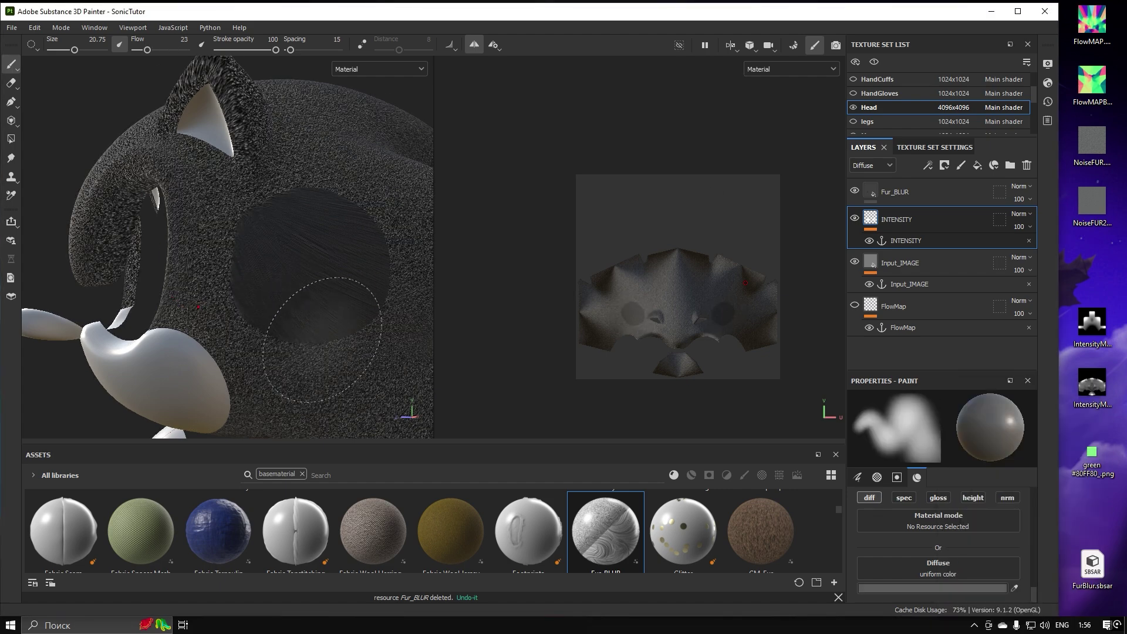
# Set the brush colour to 232323 and the flow to 100, and paint over the side of the head
pyautogui.hotkey('ctrl', 'y')
pyautogui.hotkey('ctrl', 'y')
pyautogui.click(937, 588)
pyautogui.click(946, 535)
pyautogui.click(186, 49)
pyautogui.moveTo(370, 196); pyautogui.dragTo(268, 195)
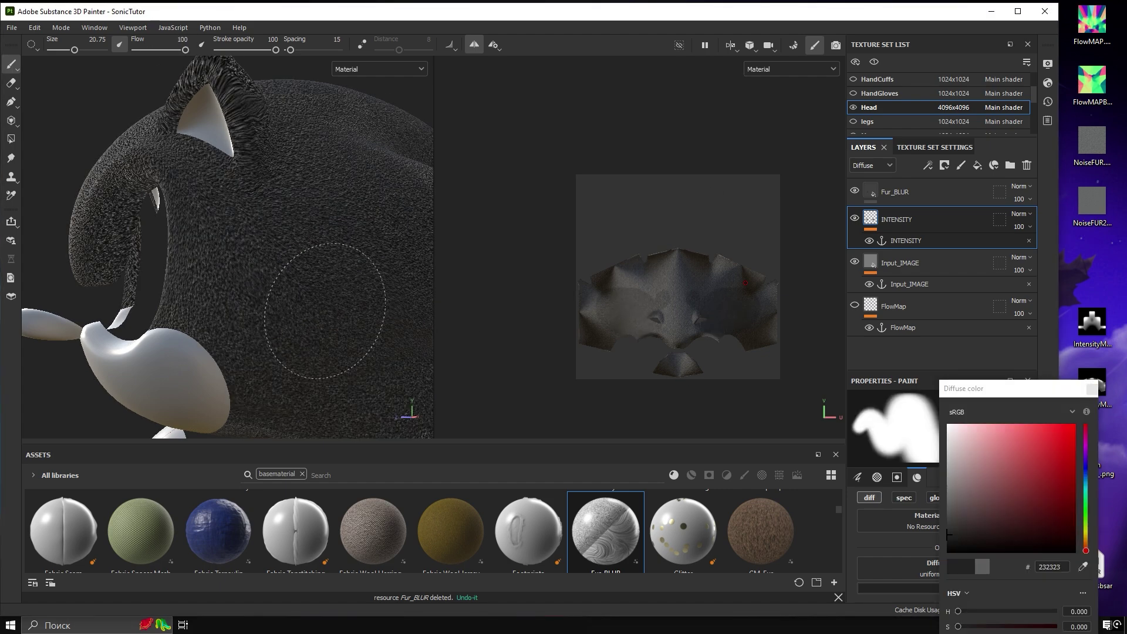
# Enlarge the brush to size 100 and paint the head's UV layout in the 2D view with colour 454545
pyautogui.keyDown('alt'); pyautogui.moveTo(329, 226); pyautogui.dragTo(247, 227); pyautogui.keyUp('alt')
pyautogui.keyDown('ctrl'); pyautogui.moveTo(609, 314); pyautogui.dragTo(704, 315, button='right'); pyautogui.keyUp('ctrl')
pyautogui.moveTo(679, 297); pyautogui.dragTo(609, 314)
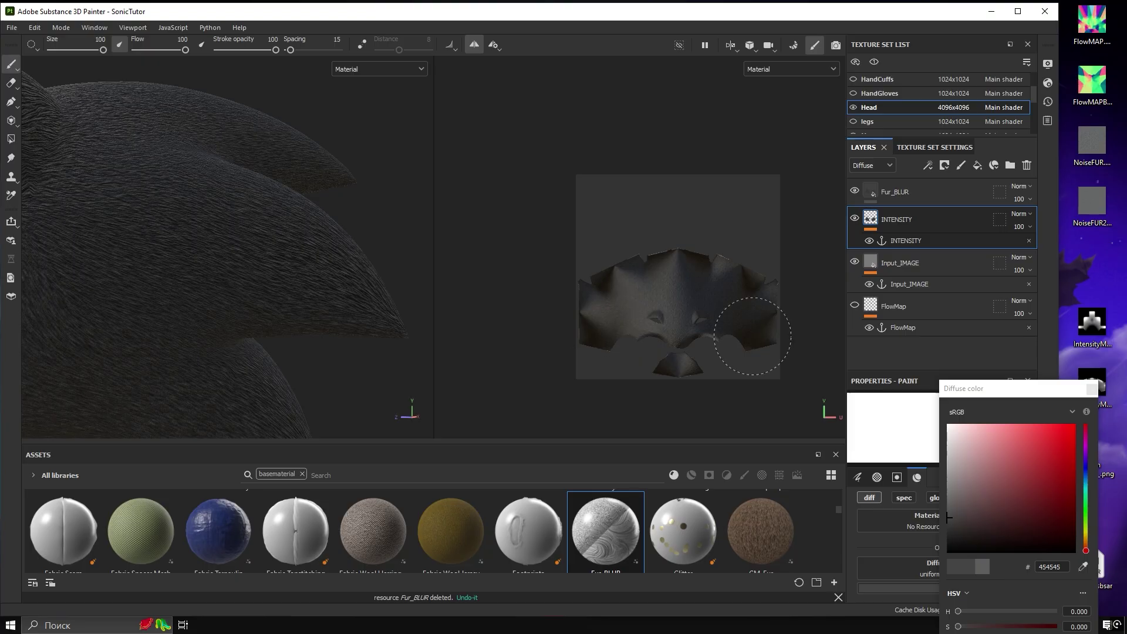
# Set the brush to colour 232323 and size 9, and paint the intensity around the ear
pyautogui.click(947, 489)
pyautogui.keyDown('alt'); pyautogui.moveTo(247, 235); pyautogui.dragTo(329, 234); pyautogui.keyUp('alt')
pyautogui.click(946, 522)
pyautogui.keyDown('ctrl'); pyautogui.moveTo(106, 253); pyautogui.dragTo(35, 252, button='right'); pyautogui.keyUp('ctrl')
pyautogui.keyDown('alt'); pyautogui.moveTo(105, 209); pyautogui.dragTo(212, 209, button='middle'); pyautogui.keyUp('alt')
pyautogui.scroll(4, 227, 234)
pyautogui.click(947, 527)
pyautogui.keyDown('ctrl'); pyautogui.moveTo(265, 253); pyautogui.dragTo(229, 252, button='right'); pyautogui.keyUp('ctrl')
pyautogui.moveTo(229, 252)
pyautogui.keyDown('alt'); pyautogui.mouseDown()
pyautogui.moveTo(345, 231)
pyautogui.moveTo(250, 140)
pyautogui.mouseUp(); pyautogui.keyUp('alt')
pyautogui.keyDown('alt'); pyautogui.moveTo(372, 192); pyautogui.dragTo(283, 283); pyautogui.keyUp('alt')
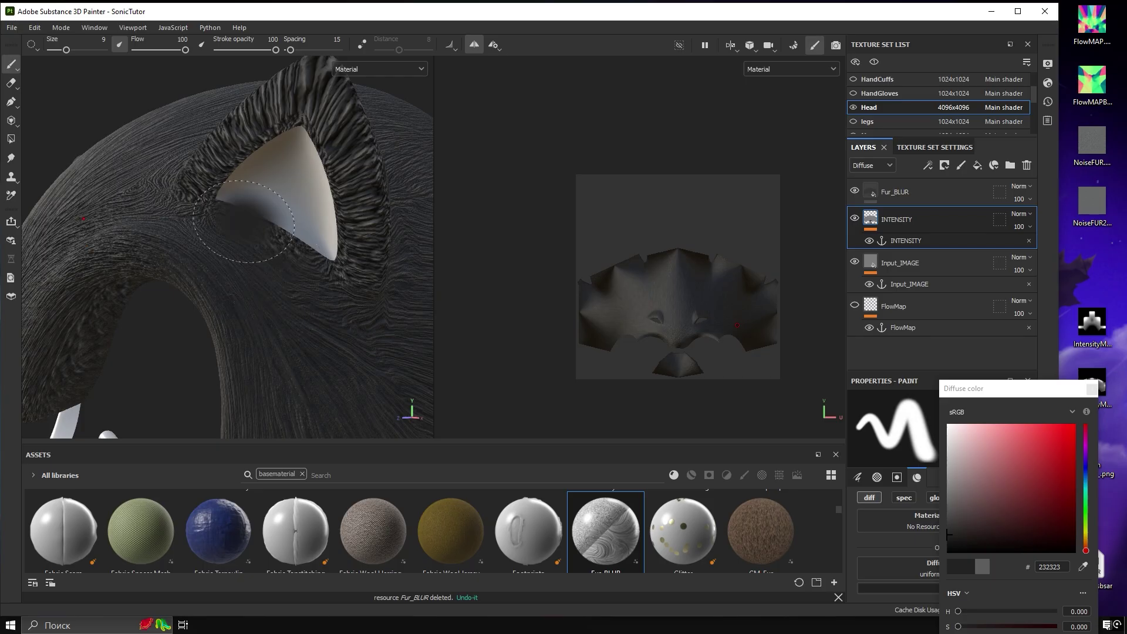
# Paint lighter intensity on the forehead and side of the head with colours 5B5B5B and 727272, at brush sizes 23.04 and 29.16
pyautogui.moveTo(210, 211)
pyautogui.keyDown('alt'); pyautogui.mouseDown()
pyautogui.moveTo(292, 270)
pyautogui.moveTo(282, 287)
pyautogui.mouseUp(); pyautogui.keyUp('alt')
pyautogui.click(946, 496)
pyautogui.press(']')
pyautogui.press(']')
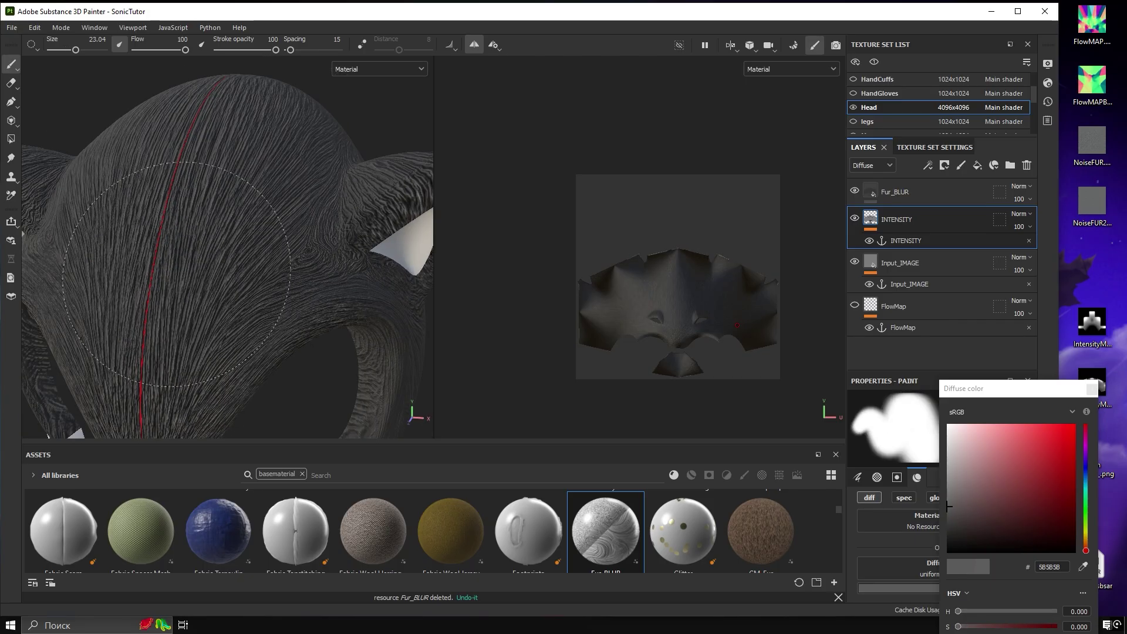
pyautogui.moveTo(211, 190)
pyautogui.keyDown('alt'); pyautogui.mouseDown()
pyautogui.moveTo(249, 209)
pyautogui.moveTo(278, 275)
pyautogui.moveTo(186, 245)
pyautogui.mouseUp(); pyautogui.keyUp('alt')
pyautogui.press('p')
pyautogui.click(249, 209)
pyautogui.press(']')
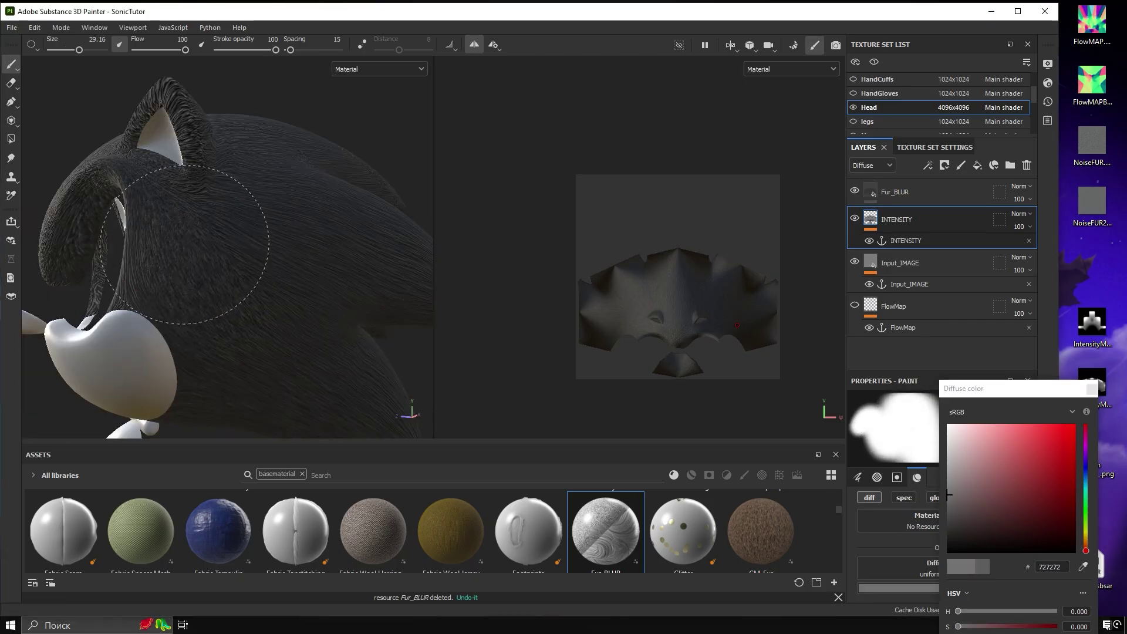
# Darken the paint colour to 555555 and blend the intensity across the side of the head behind the ear
pyautogui.moveTo(246, 284)
pyautogui.keyDown('alt'); pyautogui.mouseDown()
pyautogui.moveTo(246, 259)
pyautogui.moveTo(188, 243)
pyautogui.mouseUp(); pyautogui.keyUp('alt')
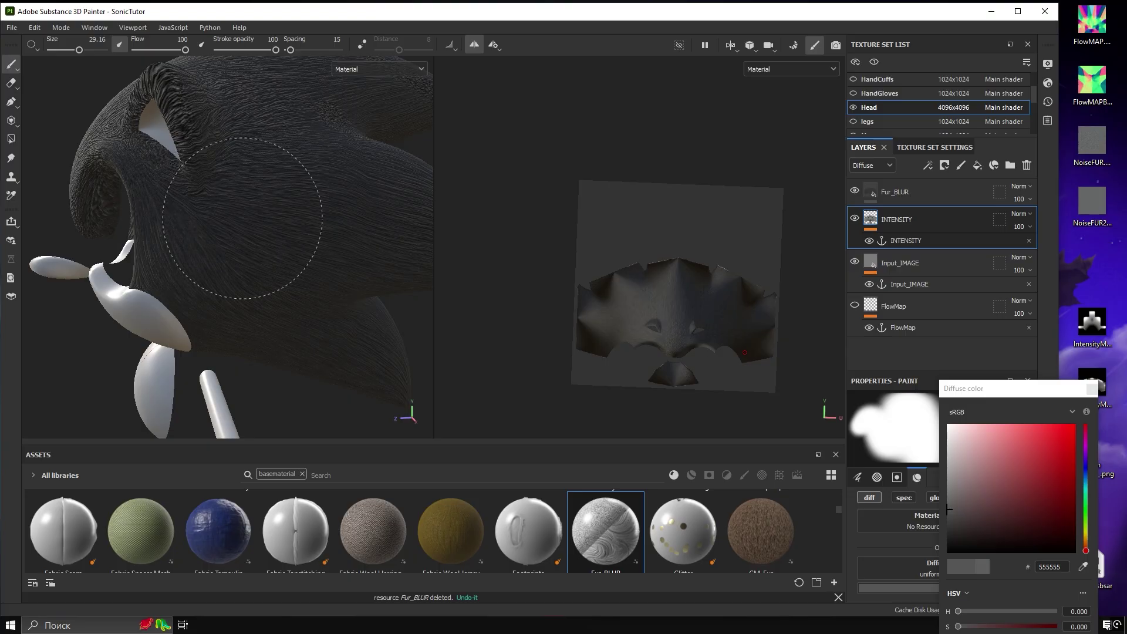
pyautogui.keyDown('alt'); pyautogui.moveTo(250, 180); pyautogui.dragTo(164, 235); pyautogui.keyUp('alt')
pyautogui.click(947, 524)
pyautogui.keyDown('ctrl'); pyautogui.moveTo(259, 264); pyautogui.dragTo(223, 264, button='right'); pyautogui.keyUp('ctrl')
pyautogui.moveTo(223, 265)
pyautogui.keyDown('alt'); pyautogui.mouseDown()
pyautogui.moveTo(279, 278)
pyautogui.moveTo(297, 216)
pyautogui.mouseUp(); pyautogui.keyUp('alt')
pyautogui.scroll(3, 298, 218)
# Enlarge the brush to 38.44 and paint lighter grey intensity on the back quills, starting with colour 7E7E7E, and close the colour picker
pyautogui.click(380, 69)
pyautogui.click(364, 97)
pyautogui.click(854, 190)
pyautogui.press('p')
pyautogui.press('m')
pyautogui.keyDown('ctrl'); pyautogui.moveTo(189, 162); pyautogui.dragTo(233, 142, button='right'); pyautogui.keyUp('ctrl')
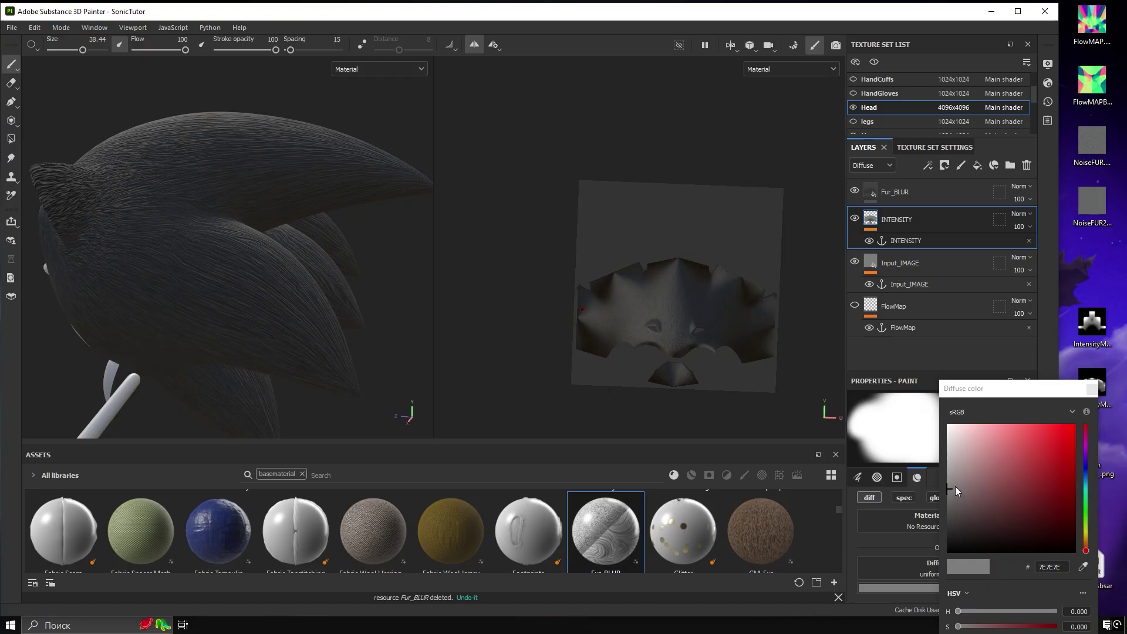
pyautogui.moveTo(169, 297)
pyautogui.keyDown('alt'); pyautogui.mouseDown()
pyautogui.moveTo(214, 245)
pyautogui.moveTo(164, 315)
pyautogui.mouseUp(); pyautogui.keyUp('alt')
pyautogui.click(947, 470)
pyautogui.keyDown('alt'); pyautogui.moveTo(223, 176); pyautogui.dragTo(352, 333); pyautogui.keyUp('alt')
pyautogui.click(1091, 390)
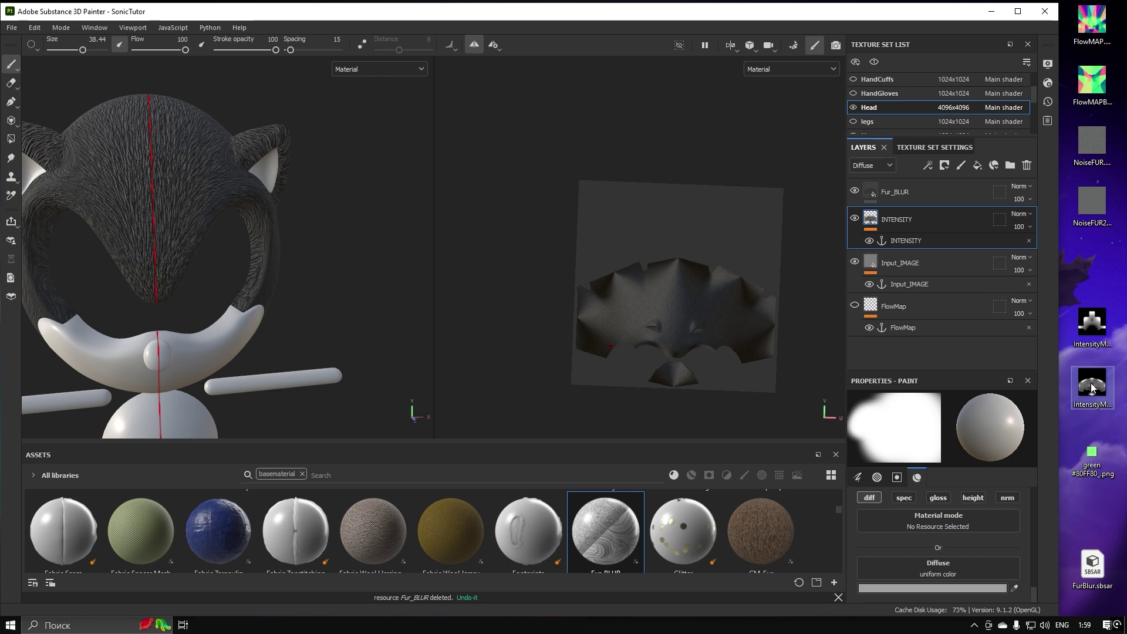
# Add a fill layer above Fur_BLUR and give it a blue diffuse colour
pyautogui.click(970, 199)
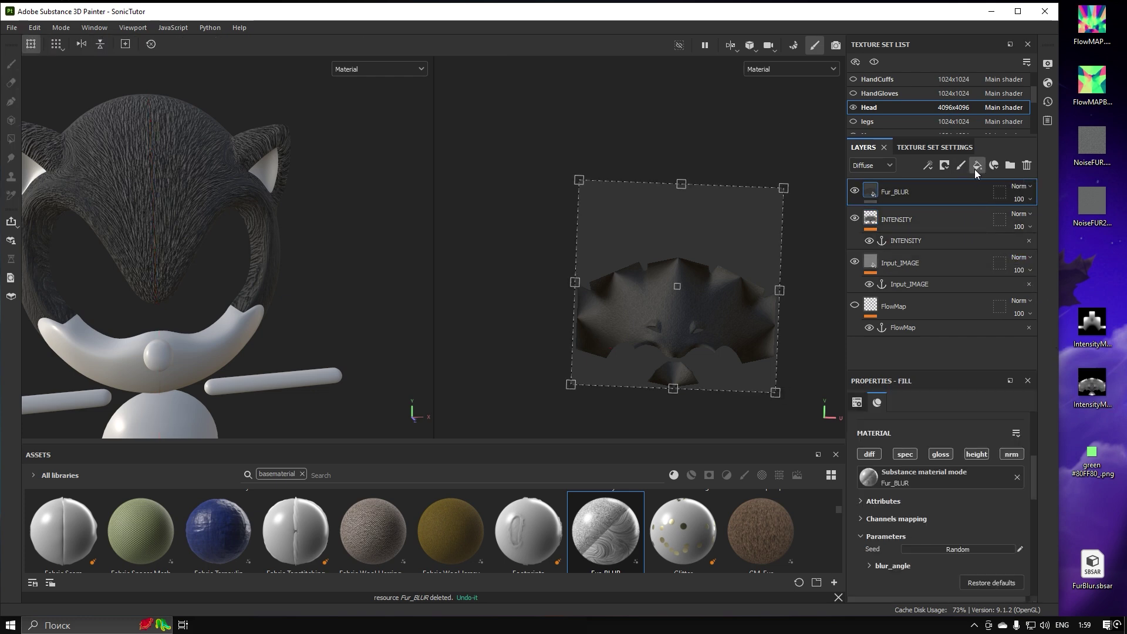
pyautogui.click(976, 166)
pyautogui.click(933, 543)
pyautogui.click(1091, 389)
# Set the fill layer's glossiness to 0.2245 and its specular colour to dark teal
pyautogui.click(872, 165)
pyautogui.click(869, 218)
pyautogui.scroll(2, 176, 247)
pyautogui.scroll(-3, 937, 498)
pyautogui.moveTo(929, 497); pyautogui.dragTo(890, 497)
pyautogui.click(932, 444)
pyautogui.click(1086, 506)
pyautogui.click(1071, 517)
pyautogui.click(1091, 389)
# Display the specular channel on the model and set the fill layer's specular blend mode to Exclusion
pyautogui.press('c')
pyautogui.press('c')
pyautogui.click(989, 470)
pyautogui.click(1013, 186)
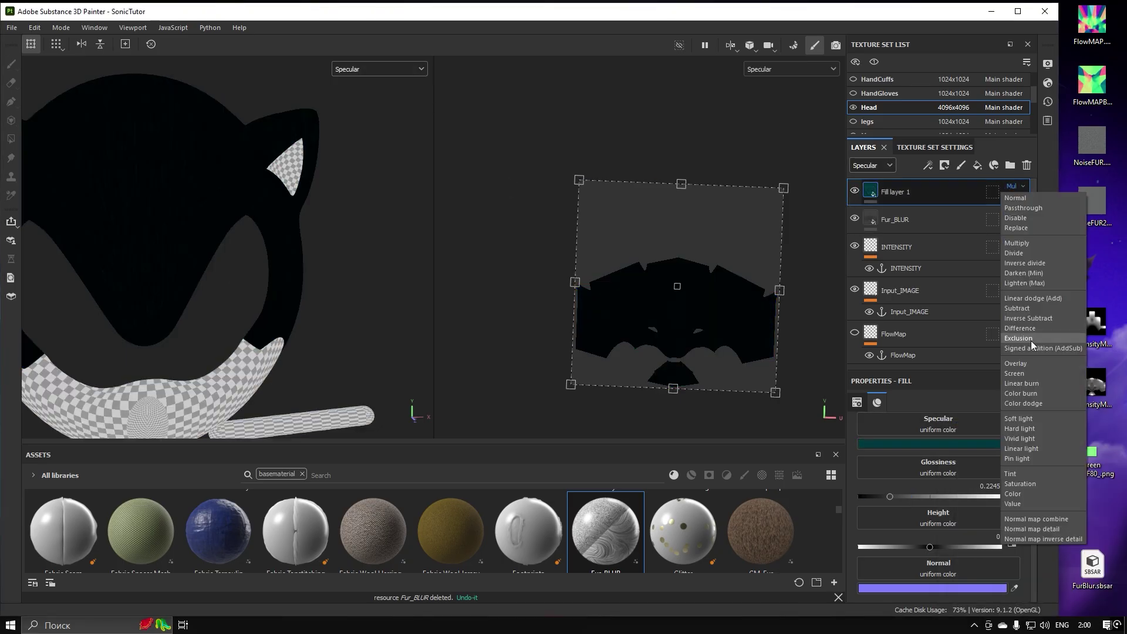
pyautogui.click(1019, 338)
# Return to the material view and try the Linear light blend mode at opacity 51 for the fill layer's diffuse
pyautogui.press('m')
pyautogui.moveTo(1033, 220); pyautogui.dragTo(1041, 221)
pyautogui.click(1014, 186)
pyautogui.click(1055, 517)
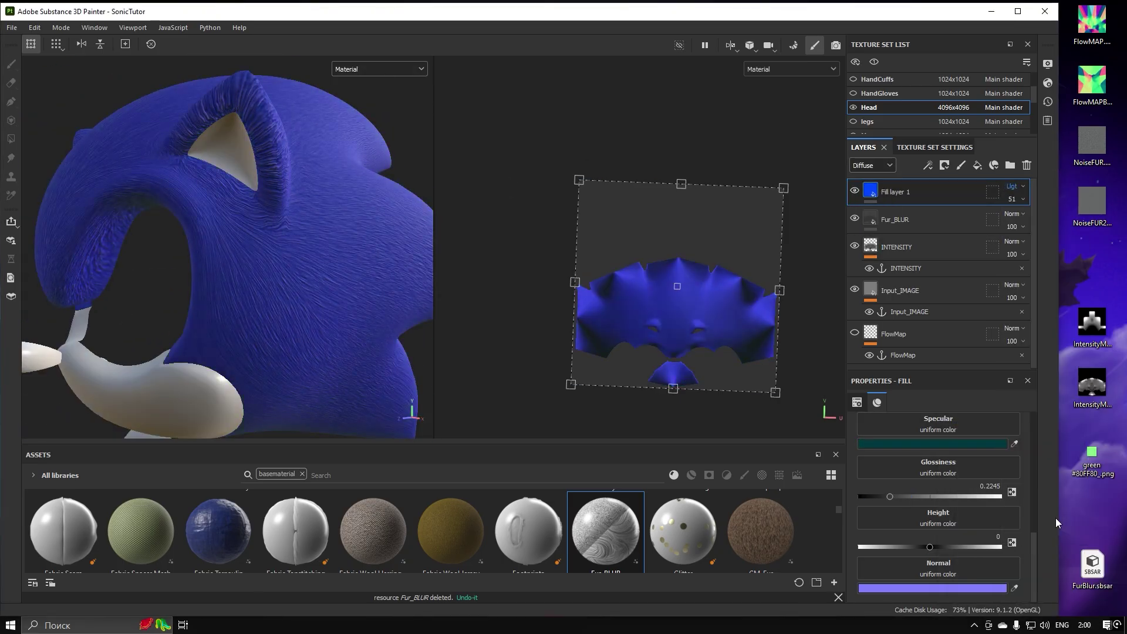
# Set the fill layer's diffuse blend mode to Inverse Subtract with opacity 69 and check the fur under rotated lighting
pyautogui.keyDown('alt'); pyautogui.moveTo(193, 264); pyautogui.dragTo(282, 264); pyautogui.keyUp('alt')
pyautogui.scroll(-3, 247, 264)
pyautogui.click(1022, 186)
pyautogui.click(1048, 317)
pyautogui.keyDown('shift'); pyautogui.moveTo(328, 278); pyautogui.dragTo(275, 278, button='right'); pyautogui.keyUp('shift')
pyautogui.moveTo(275, 278)
pyautogui.keyDown('alt'); pyautogui.mouseDown()
pyautogui.moveTo(272, 312)
pyautogui.moveTo(317, 282)
pyautogui.mouseUp(); pyautogui.keyUp('alt')
# Select the INTENSITY layer, set the paint colour to 464646, and touch up the intensity on the head
pyautogui.click(943, 247)
pyautogui.keyDown('alt'); pyautogui.moveTo(265, 276); pyautogui.dragTo(211, 280, button='middle'); pyautogui.keyUp('alt')
pyautogui.click(937, 588)
pyautogui.click(948, 517)
pyautogui.moveTo(176, 284)
pyautogui.keyDown('alt'); pyautogui.mouseDown()
pyautogui.moveTo(216, 288)
pyautogui.moveTo(202, 276)
pyautogui.mouseUp(); pyautogui.keyUp('alt')
pyautogui.keyDown('alt'); pyautogui.moveTo(327, 362); pyautogui.dragTo(152, 276); pyautogui.keyUp('alt')
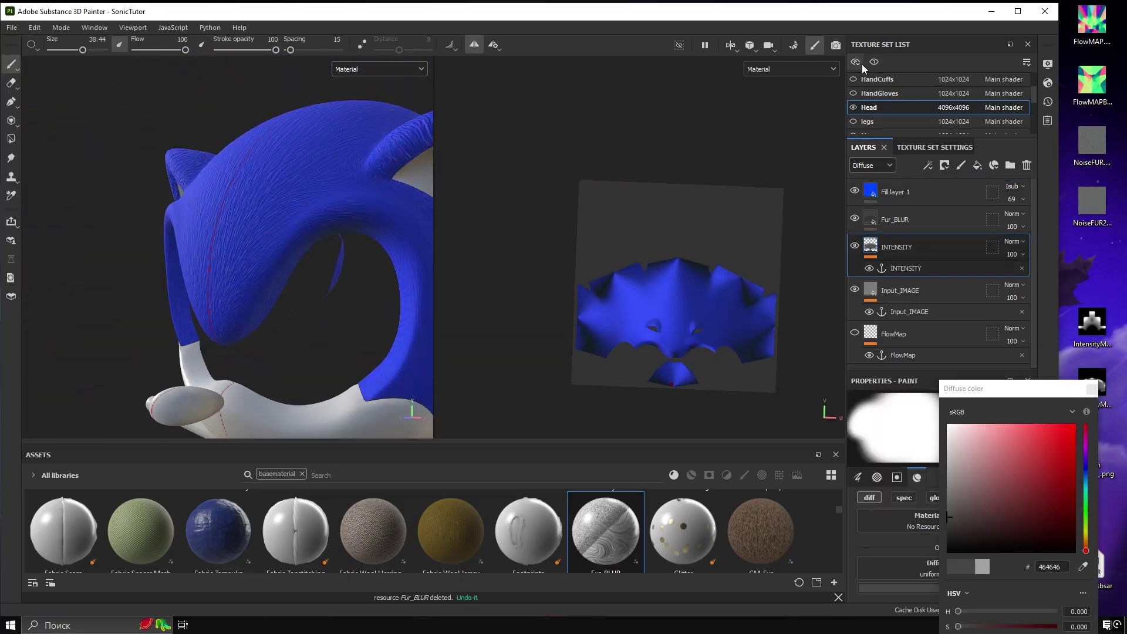
# Show all texture sets and paste the blue fill layer on top of the Body set's layers
pyautogui.click(874, 62)
pyautogui.scroll(-4, 246, 253)
pyautogui.scroll(2, 933, 100)
pyautogui.click(928, 79)
pyautogui.hotkey('ctrl', 'v')
# Examine the coloured fur on the whole character from several angles and under rotated lighting
pyautogui.scroll(4, 247, 253)
pyautogui.keyDown('alt'); pyautogui.moveTo(247, 252); pyautogui.dragTo(152, 294); pyautogui.keyUp('alt')
pyautogui.scroll(3, 299, 303)
pyautogui.keyDown('alt'); pyautogui.moveTo(274, 287); pyautogui.dragTo(181, 316); pyautogui.keyUp('alt')
pyautogui.moveTo(296, 299)
pyautogui.keyDown('shift'); pyautogui.mouseDown(button='right')
pyautogui.moveTo(229, 298)
pyautogui.moveTo(317, 298)
pyautogui.moveTo(274, 296)
pyautogui.mouseUp(button='right'); pyautogui.keyUp('shift')
pyautogui.keyDown('alt'); pyautogui.moveTo(274, 295); pyautogui.dragTo(299, 304); pyautogui.keyUp('alt')
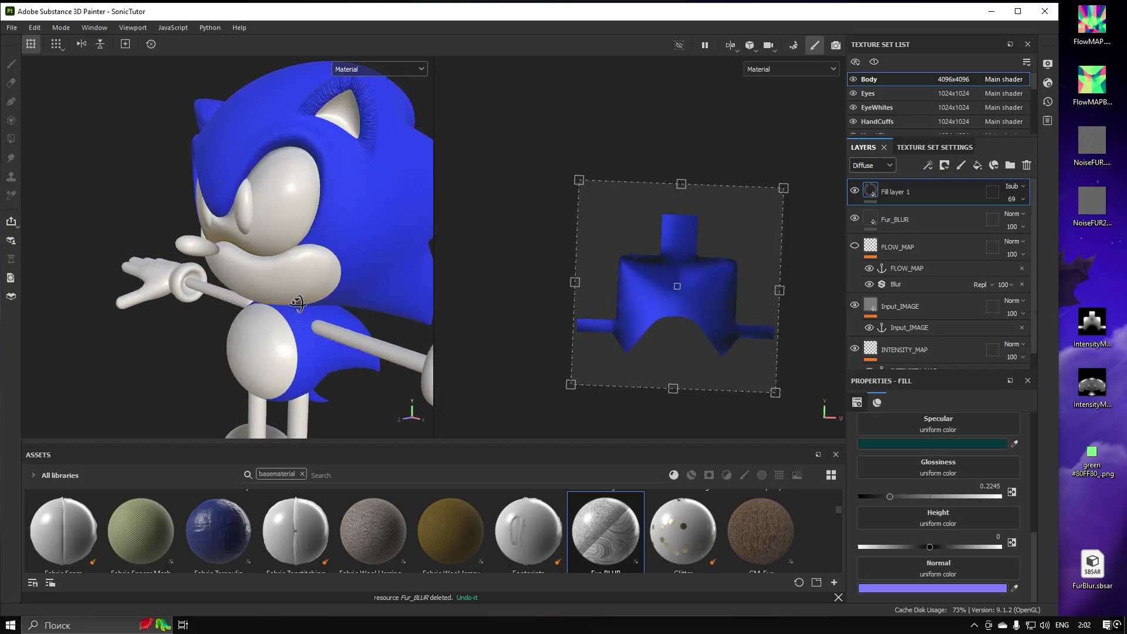